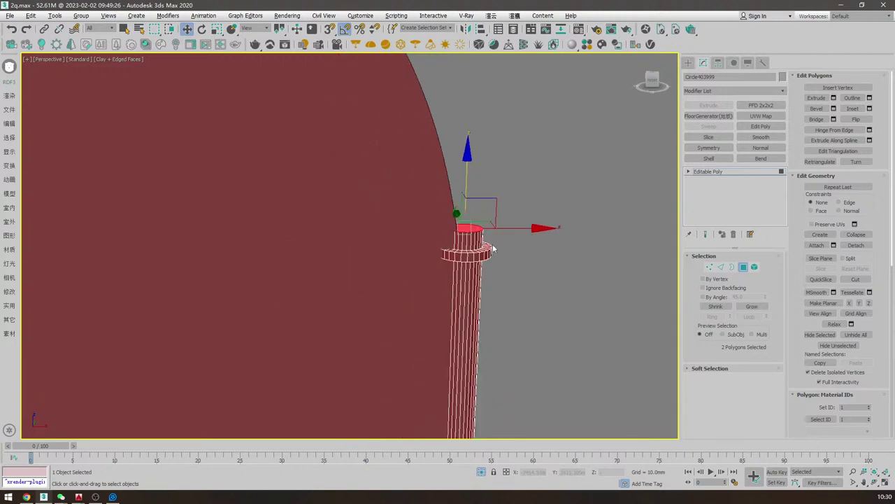
- Raise the top faces of both side posts and scale them down into narrow conical tips
scroll(535, 248, up, 5)
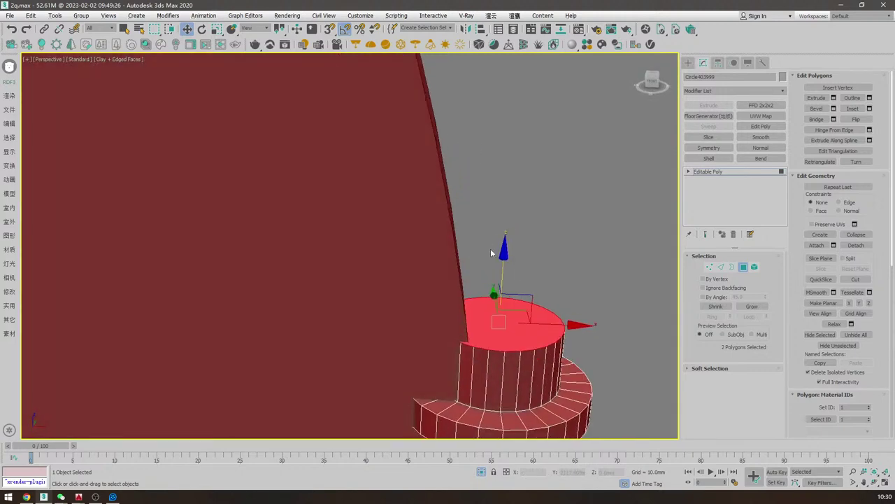
drag(506, 267, 518, 211)
key(r)
drag(513, 250, 716, 447)
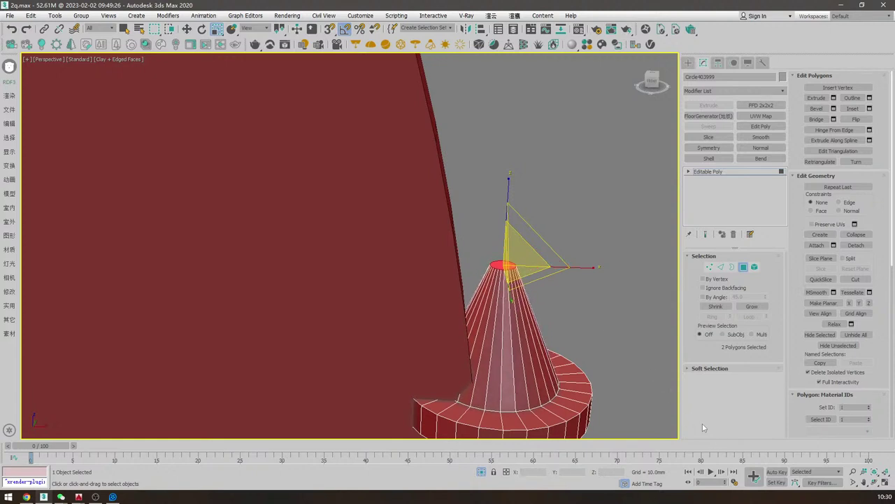
click(732, 173)
key(w)
- Chamfer the upper and lower rim edges of the collars on both posts by 1 mm with one segment and smoothing off
key(z)
alt+middle_drag(561, 282, 563, 220)
scroll(509, 108, up, 3)
middle_drag(509, 108, 511, 205)
scroll(520, 182, up, 5)
key(2)
double_click(504, 182)
ctrl+double_click(504, 189)
scroll(561, 230, down, 10)
middle_drag(377, 260, 394, 245)
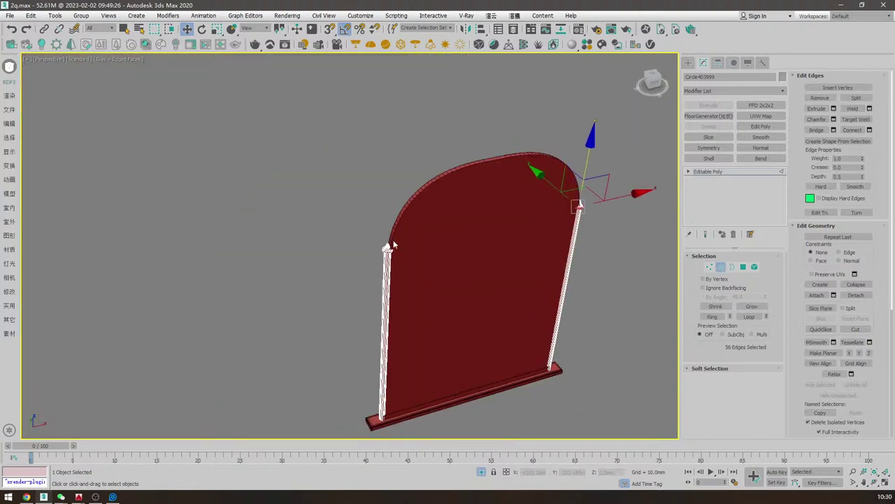
scroll(394, 246, up, 6)
scroll(397, 255, up, 2)
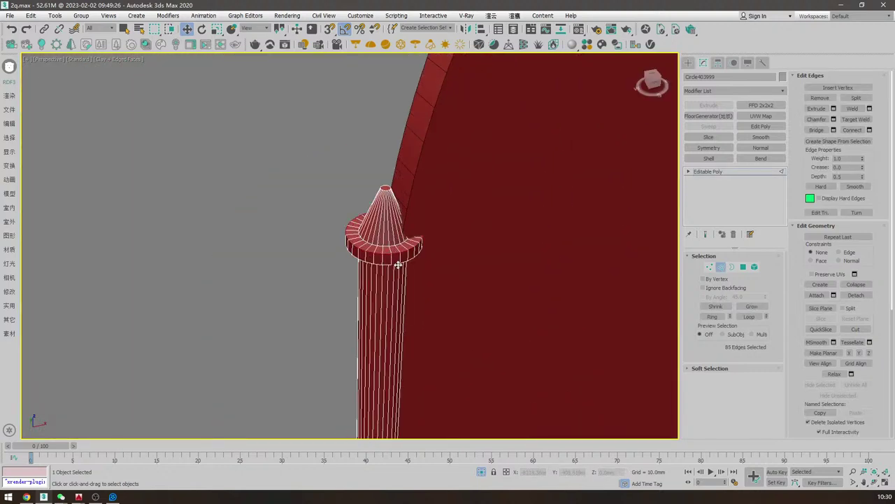
ctrl+double_click(398, 264)
right_click(493, 236)
click(444, 291)
key(z)
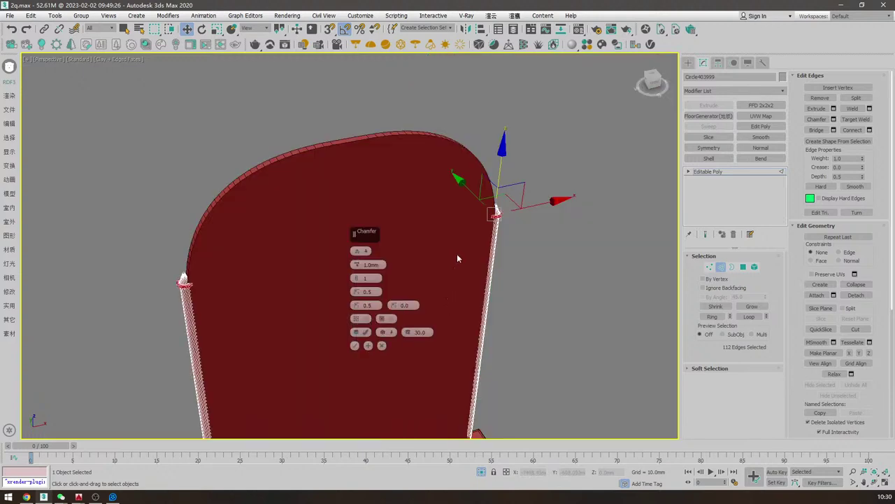
scroll(444, 217, up, 5)
click(358, 332)
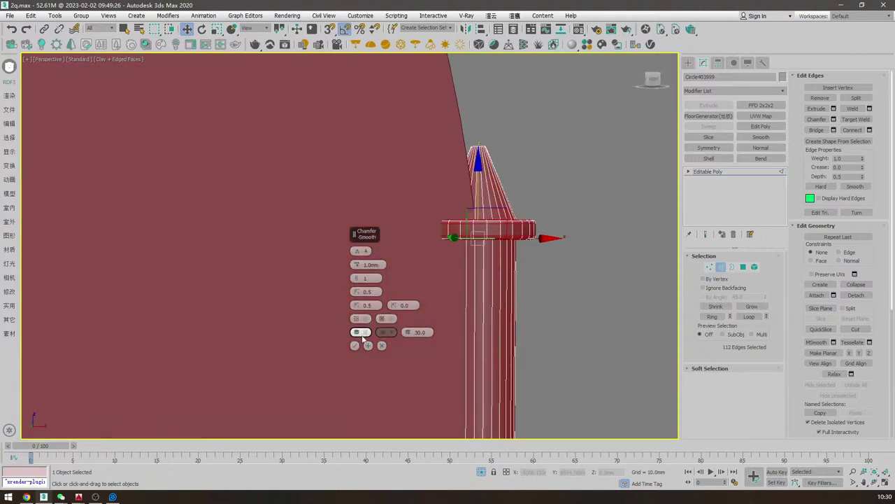
click(355, 346)
click(746, 172)
click(589, 186)
- Raise the tip vertices of both side posts by about 9 mm in the front view
key(f)
key(z)
scroll(457, 151, up, 3)
scroll(528, 209, down, 2)
click(495, 210)
key(1)
drag(135, 156, 542, 187)
scroll(343, 175, up, 2)
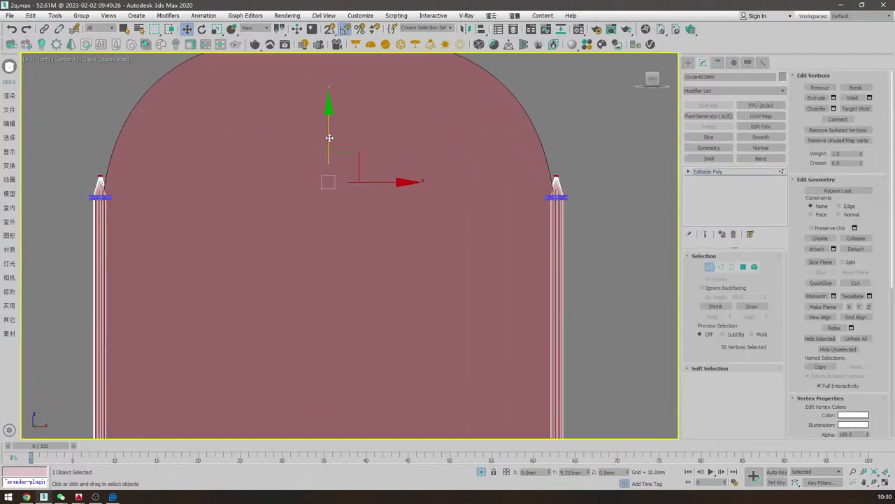
click(748, 172)
click(609, 164)
click(484, 198)
key(p)
key(z)
alt+middle_drag(516, 192, 510, 212)
click(743, 268)
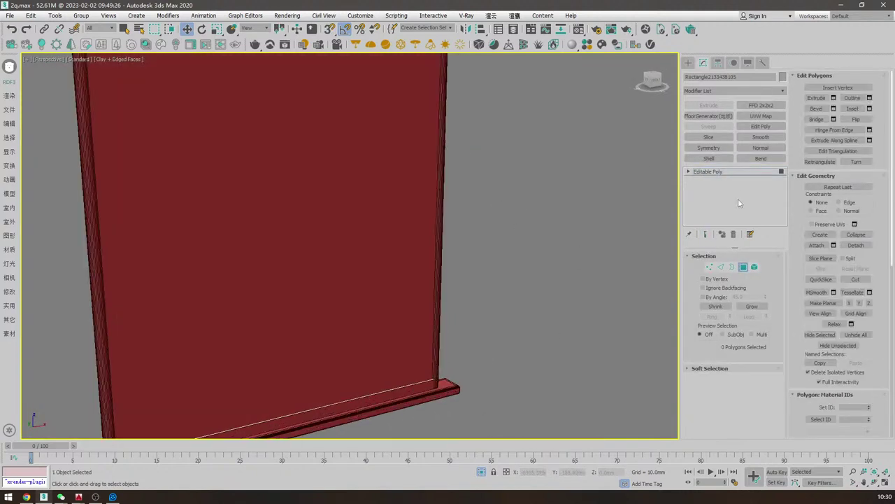
click(728, 173)
- Chamfer all edges of the trim strip at the panel's base by 2 mm with two segments and smoothing off
click(532, 300)
scroll(396, 387, up, 2)
click(410, 393)
scroll(562, 285, down, 5)
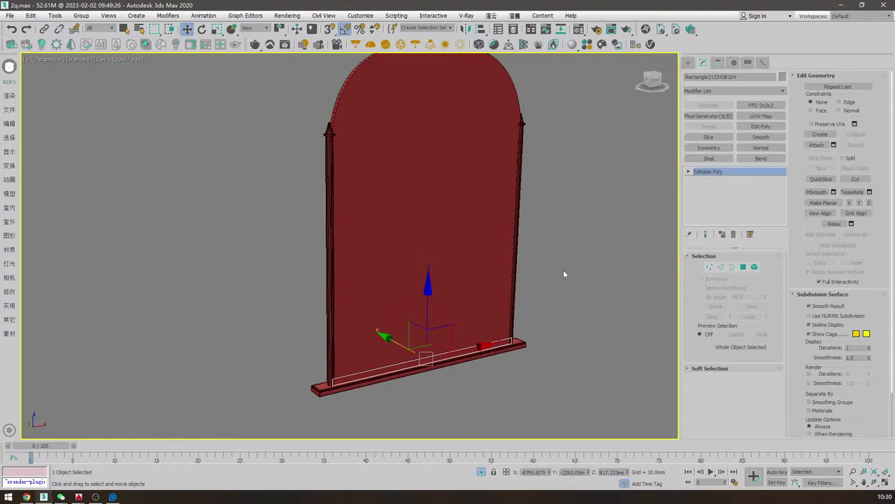
key(2)
key(ctrl+a)
key(z)
right_click(476, 293)
click(424, 348)
scroll(144, 275, up, 5)
scroll(144, 277, up, 4)
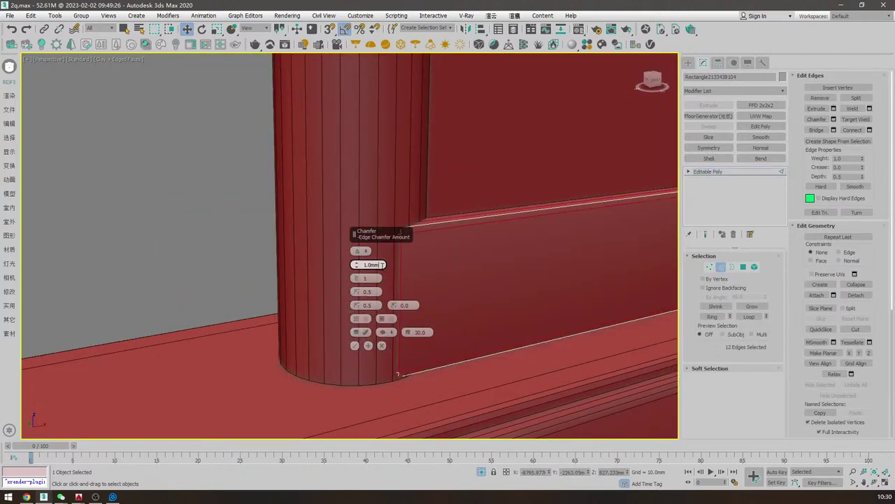
click(356, 277)
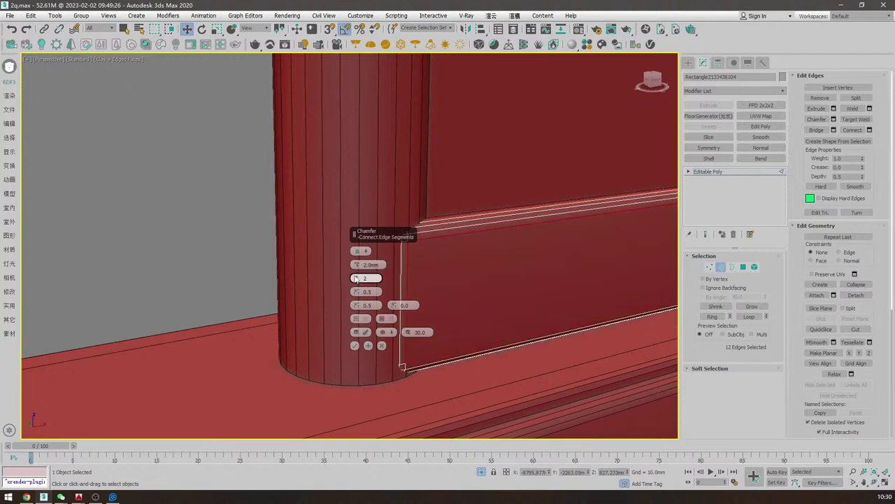
click(363, 332)
click(355, 347)
key(z)
click(720, 173)
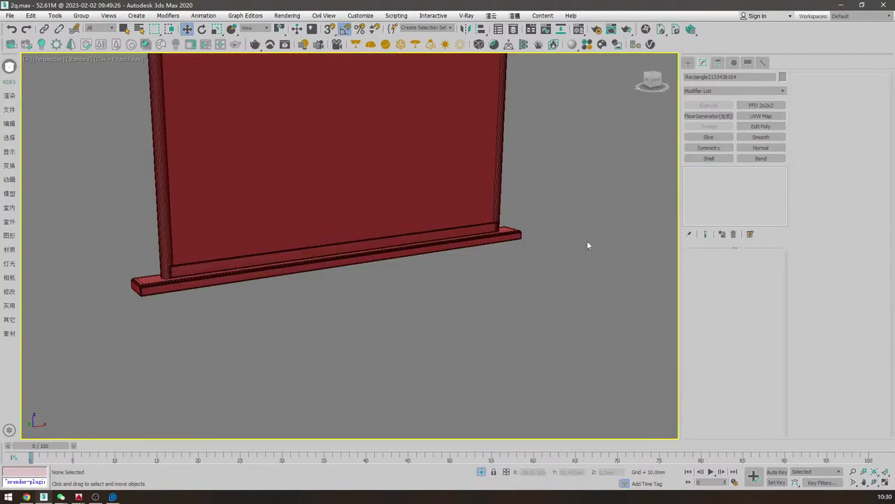
click(592, 235)
- Inset the front and back faces of the arched panel by 5 mm
scroll(495, 301, down, 5)
middle_drag(429, 191, 410, 230)
scroll(411, 230, up, 3)
click(529, 178)
key(2)
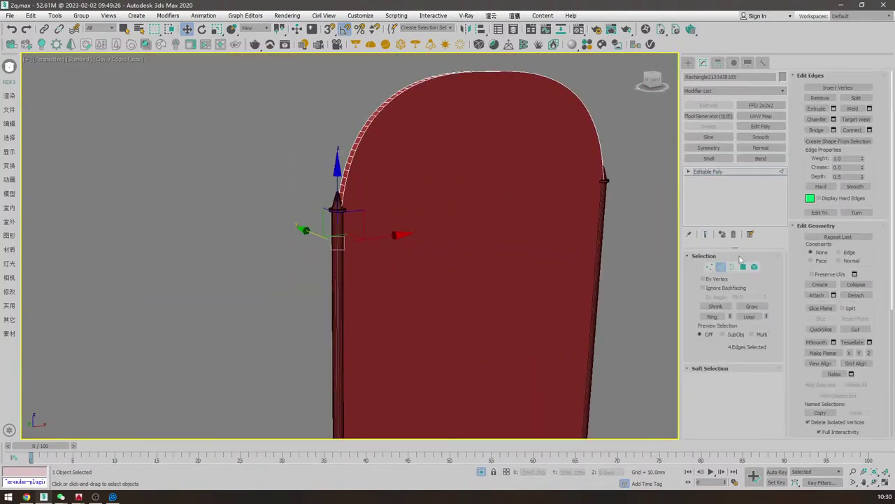
click(743, 266)
click(496, 210)
alt+middle_drag(496, 210, 370, 166)
right_click(523, 140)
click(465, 189)
alt+middle_drag(468, 189, 468, 145)
scroll(428, 140, up, 8)
middle_drag(409, 140, 453, 236)
double_click(372, 264)
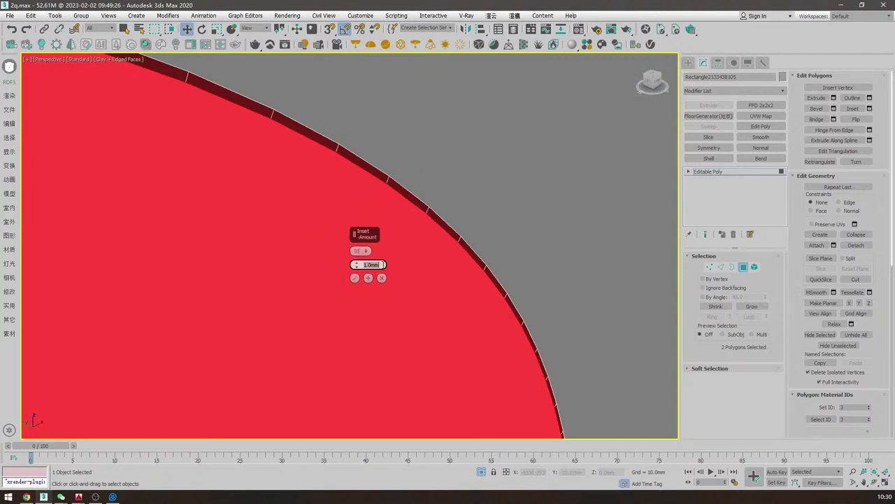
text(5)
key(Return)
click(355, 280)
key(z)
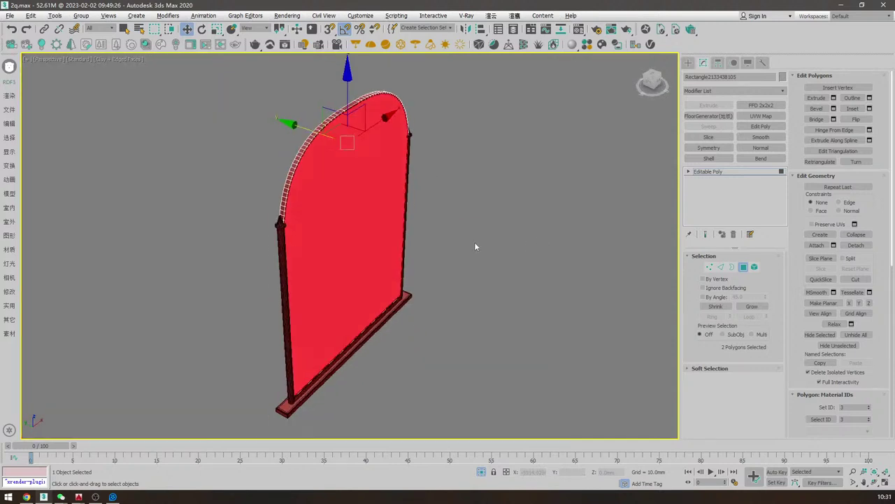
- Extrude the arched panel's inset face by -1 mm with a bias of 1.0
scroll(329, 107, up, 6)
right_click(539, 164)
click(482, 191)
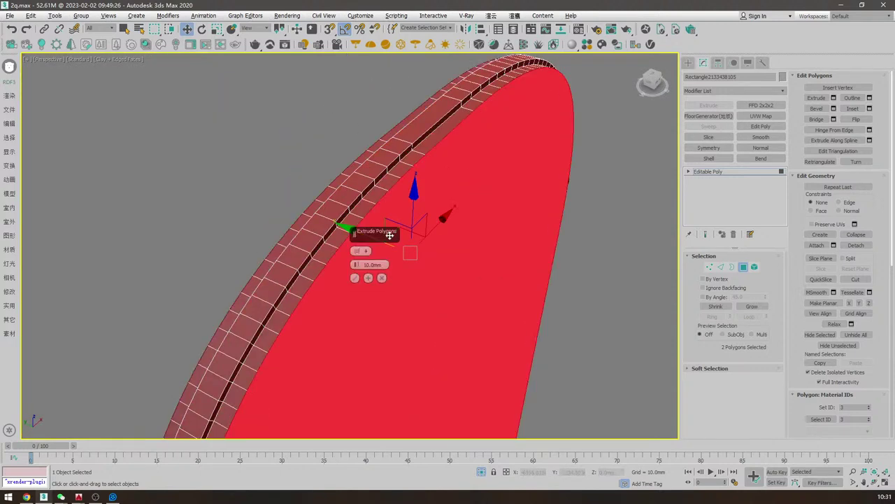
click(364, 250)
click(378, 265)
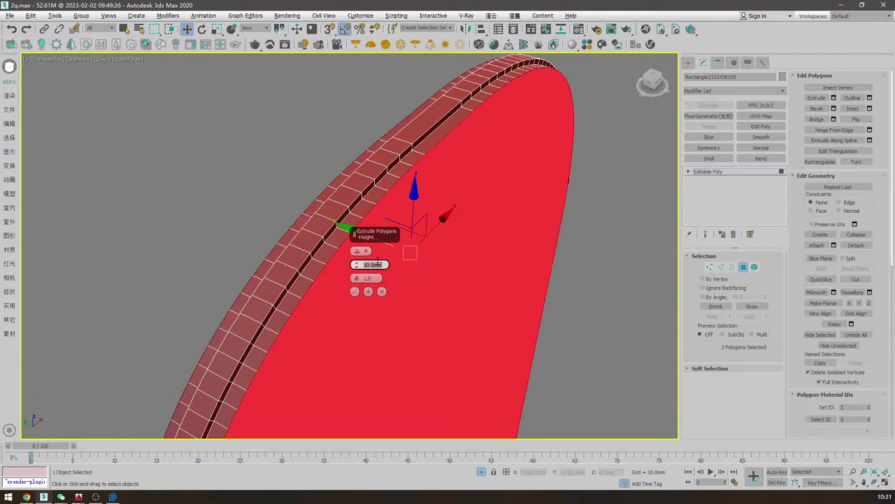
key(Return)
alt+middle_drag(450, 233, 554, 161)
scroll(385, 269, up, 3)
click(383, 272)
scroll(537, 203, down, 3)
click(535, 203)
alt+middle_drag(534, 204, 468, 235)
alt+middle_drag(406, 254, 427, 221)
ctrl+click(500, 201)
click(385, 264)
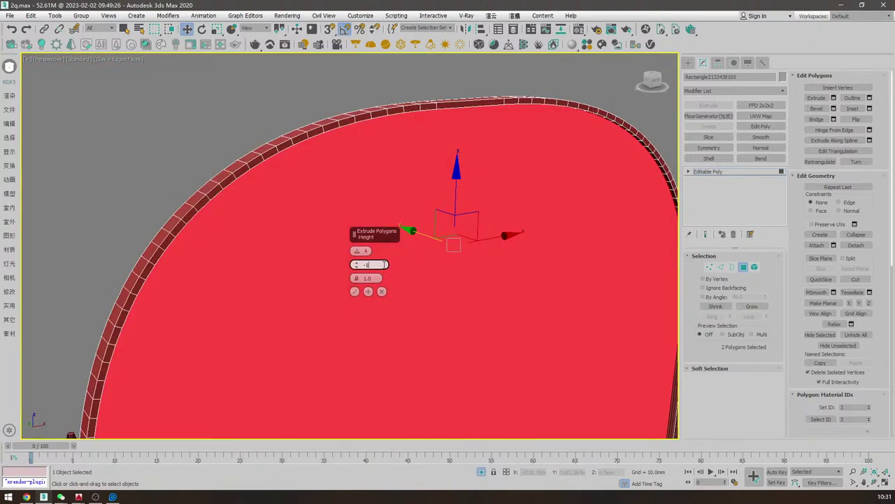
text(-1)
key(Return)
click(354, 291)
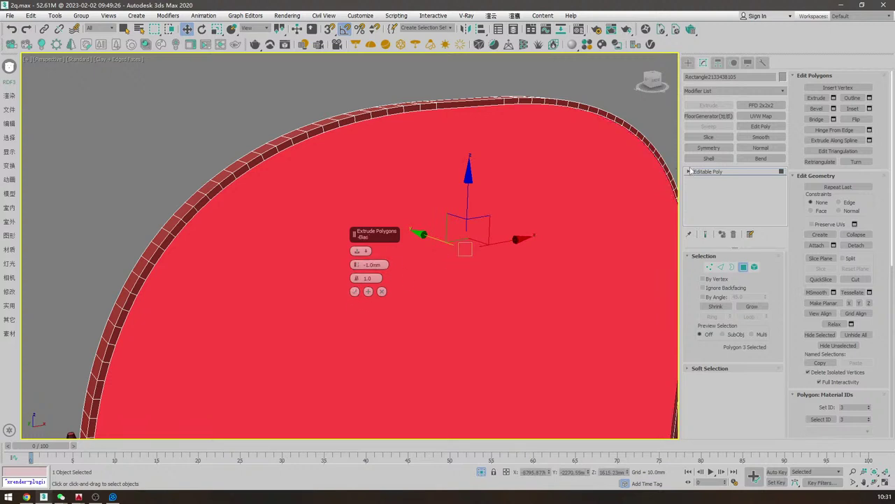
key(z)
click(724, 172)
click(561, 156)
scroll(413, 133, up, 6)
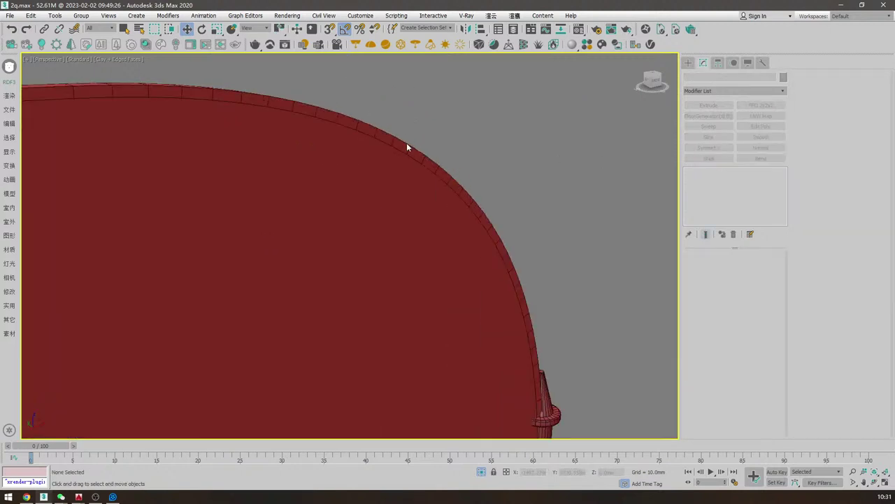
click(418, 157)
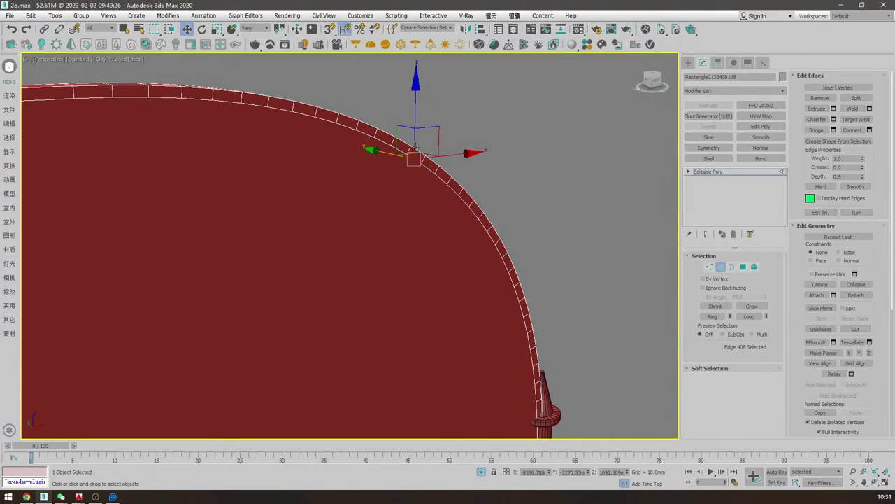
double_click(415, 148)
scroll(423, 232, up, 2)
ctrl+click(429, 243)
key(z)
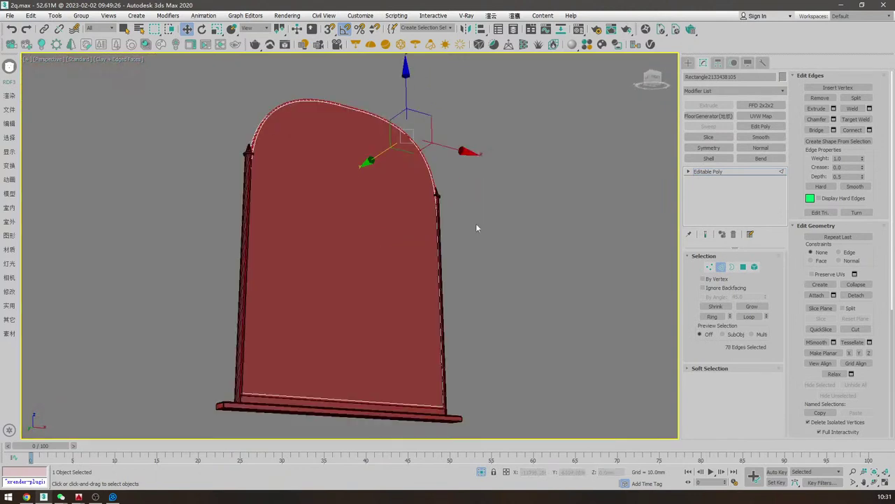
alt+middle_drag(473, 226, 563, 232)
scroll(355, 109, up, 5)
alt+middle_drag(349, 108, 395, 91)
scroll(394, 93, up, 3)
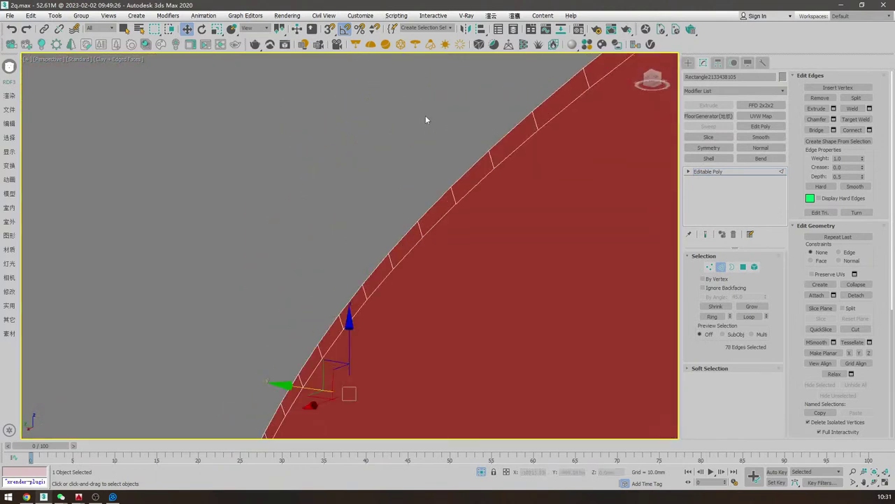
- Select the arched panel's front and back faces together and extrude them by -1 mm
click(743, 267)
key(z)
alt+middle_drag(363, 225, 448, 222)
scroll(398, 149, up, 5)
alt+middle_drag(399, 149, 389, 163)
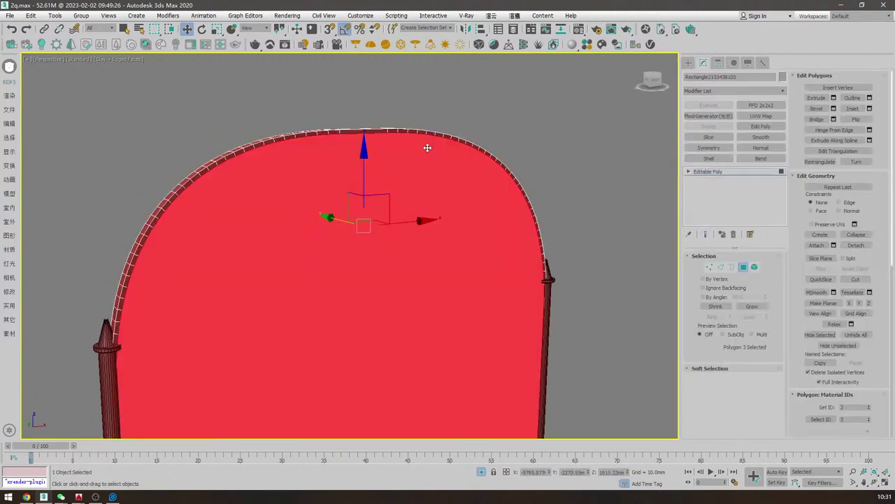
scroll(443, 163, up, 4)
alt+middle_drag(515, 183, 515, 209)
scroll(490, 209, down, 3)
alt+middle_drag(452, 204, 545, 200)
ctrl+click(459, 213)
mouse_move(448, 185)
alt+middle_down()
mouse_move(429, 178)
mouse_move(457, 196)
alt+middle_up()
right_click(458, 195)
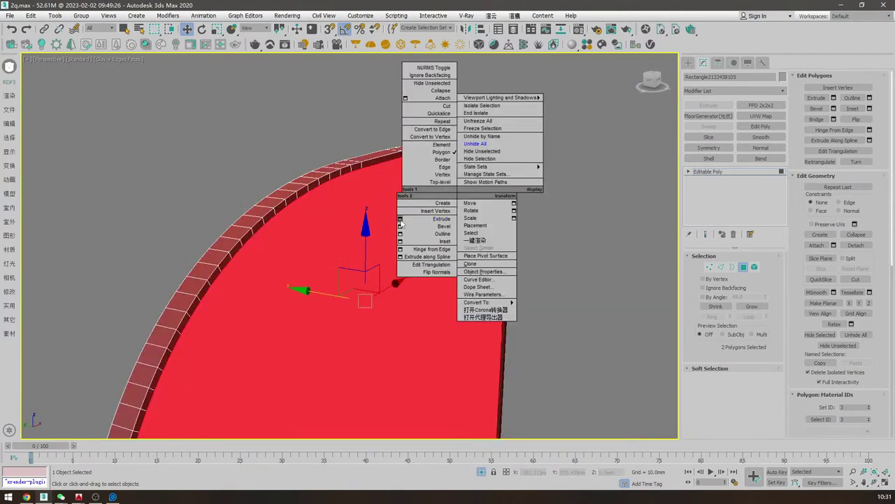
click(399, 220)
alt+middle_drag(397, 163, 504, 194)
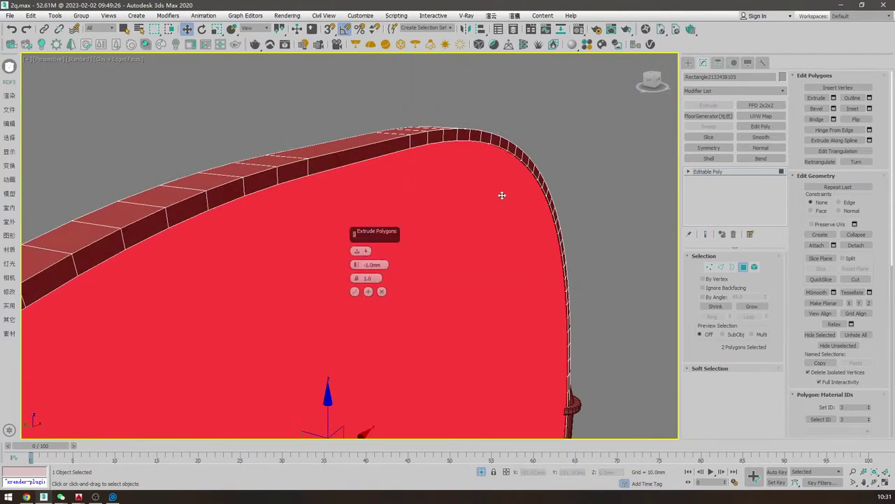
click(354, 291)
- Chamfer the edge loops around the arched panel's rim, front and back, by 2 mm
key(2)
double_click(320, 157)
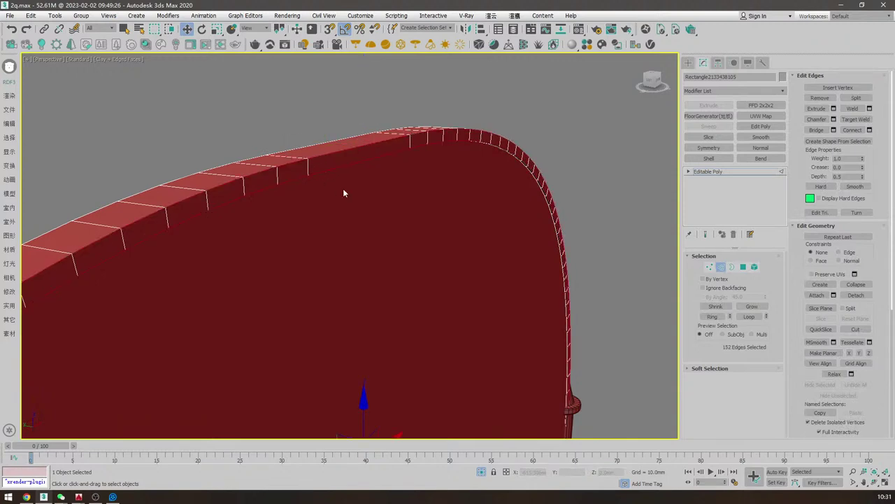
alt+middle_drag(340, 190, 386, 191)
ctrl+double_click(374, 185)
ctrl+double_click(369, 198)
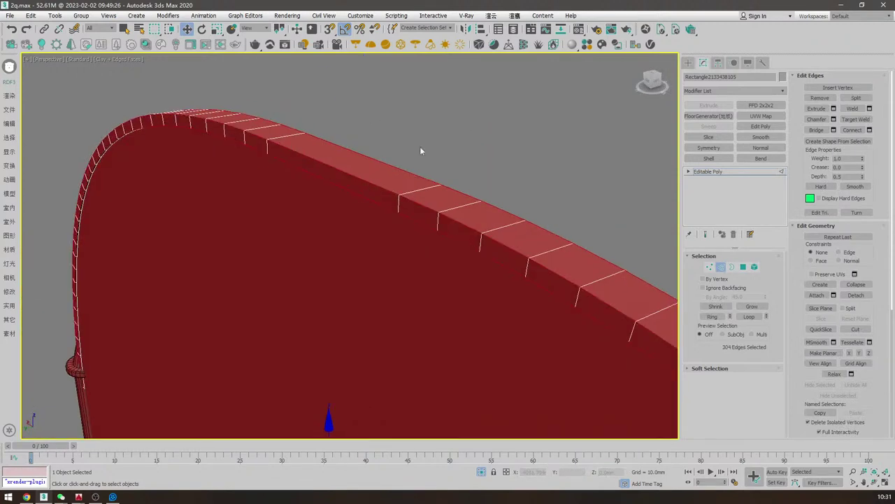
right_click(412, 144)
click(403, 196)
alt+middle_drag(380, 206, 387, 274)
double_click(384, 264)
text(2)
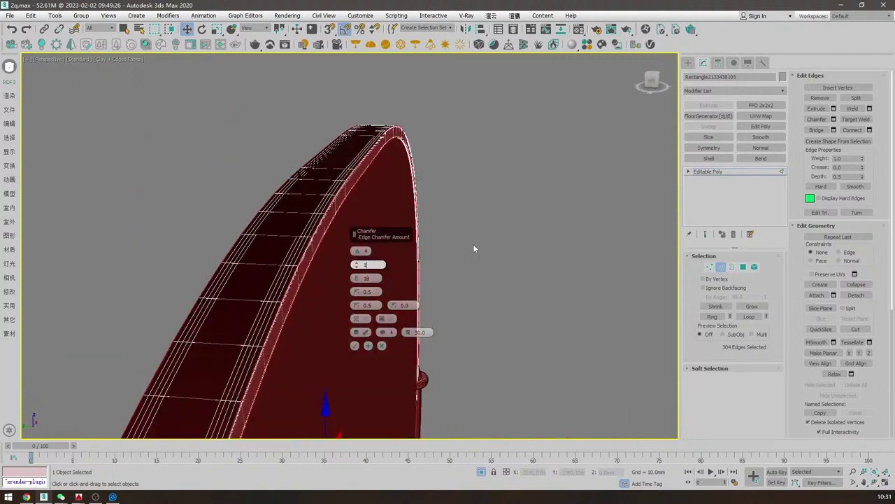
key(Return)
right_click(359, 280)
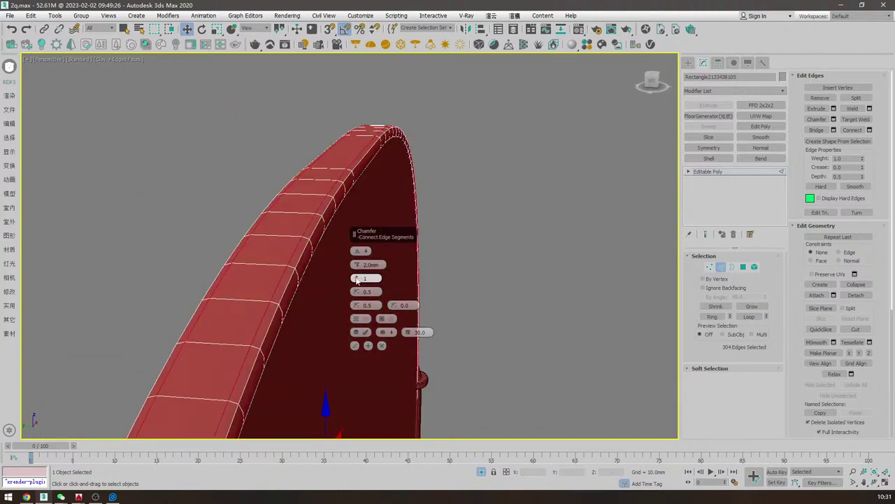
click(357, 277)
click(355, 345)
scroll(413, 322, down, 5)
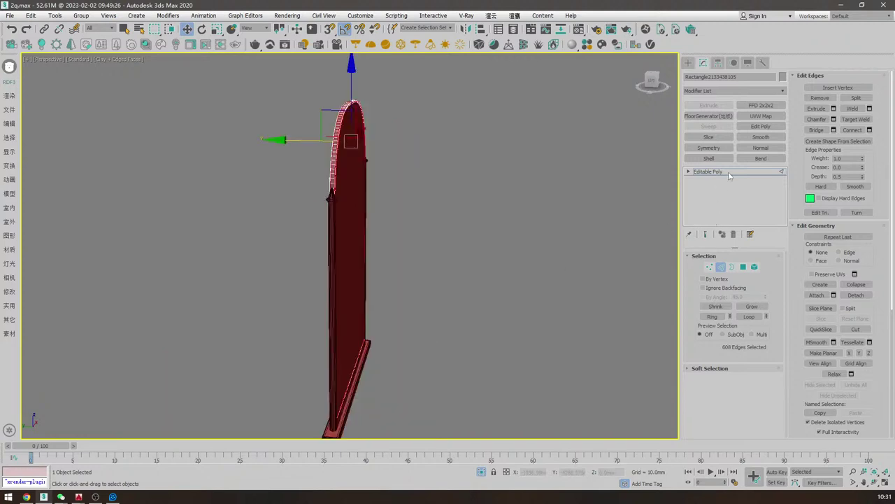
click(729, 172)
click(575, 200)
- Select the four mirror parts and bring back the rest of the salon scene in the Camera001 view
alt+middle_drag(545, 209, 372, 262)
scroll(372, 262, down, 3)
click(372, 263)
scroll(372, 262, up, 3)
right_click(552, 172)
click(576, 132)
key(c)
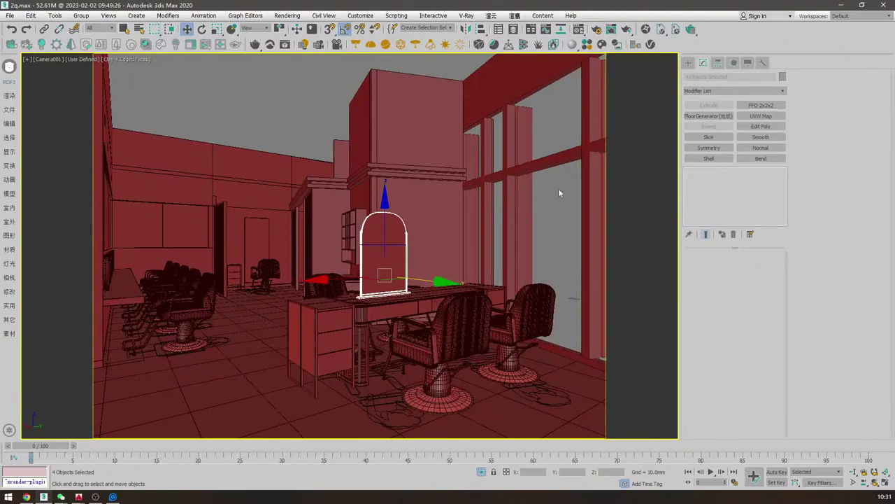
- Select the arched mirror panel together with its side posts, bottom trim and base in the perspective view
click(533, 250)
click(386, 255)
click(546, 242)
click(388, 256)
key(p)
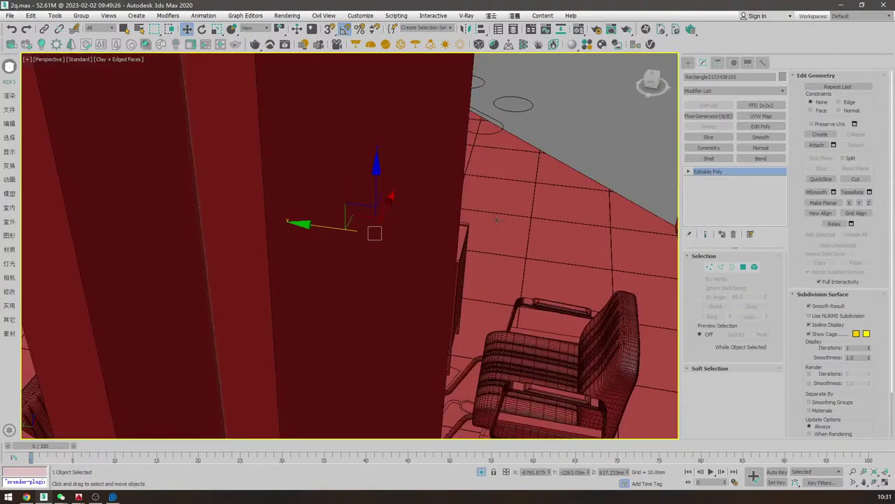
alt+middle_drag(497, 220, 412, 207)
scroll(438, 210, up, 3)
ctrl+click(455, 180)
middle_drag(283, 217, 392, 224)
scroll(300, 196, up, 5)
scroll(300, 196, down, 6)
middle_drag(417, 291, 442, 188)
scroll(348, 327, up, 5)
ctrl+click(358, 299)
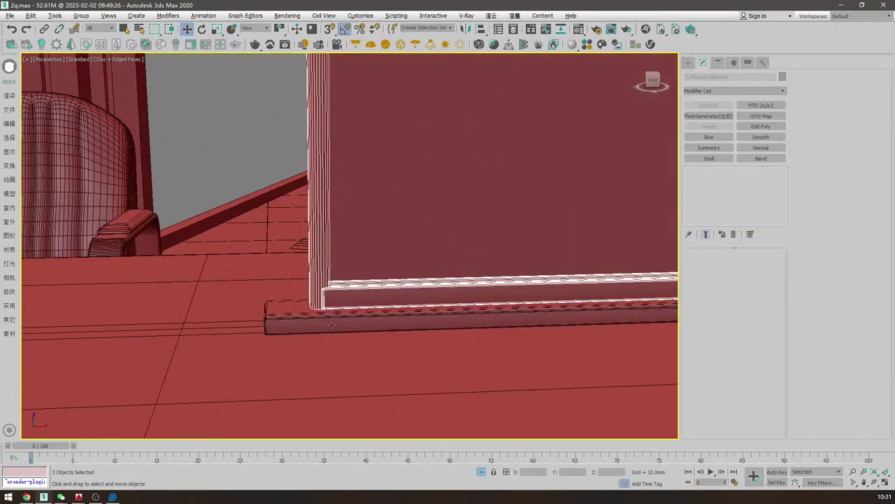
ctrl+click(358, 324)
key(z)
alt+middle_drag(406, 268, 505, 225)
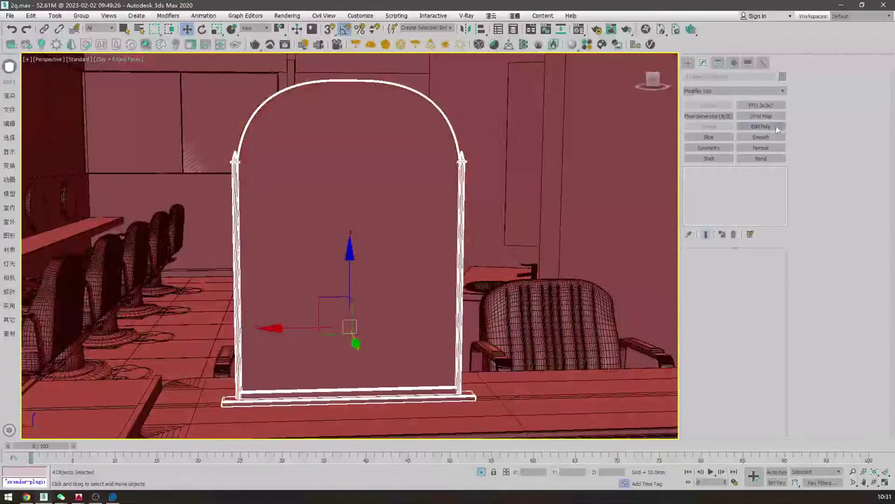
- Add an Edit Poly modifier to the four mirror parts and select the vertices of their upper section
click(763, 127)
scroll(460, 278, down, 3)
key(1)
drag(520, 241, 132, 69)
- Try lowering the mirror's upper vertices freehand in the camera view, then undo that move
key(c)
drag(386, 161, 386, 172)
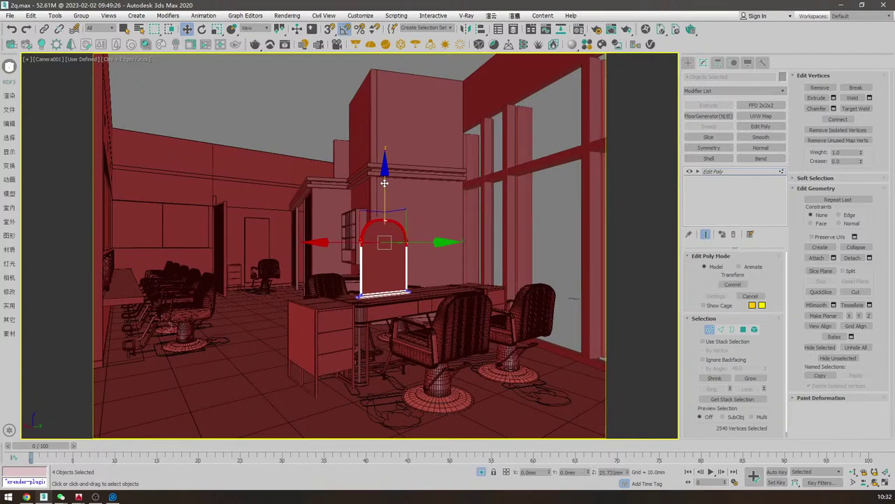
key(1)
key(ctrl+z)
key(ctrl+z)
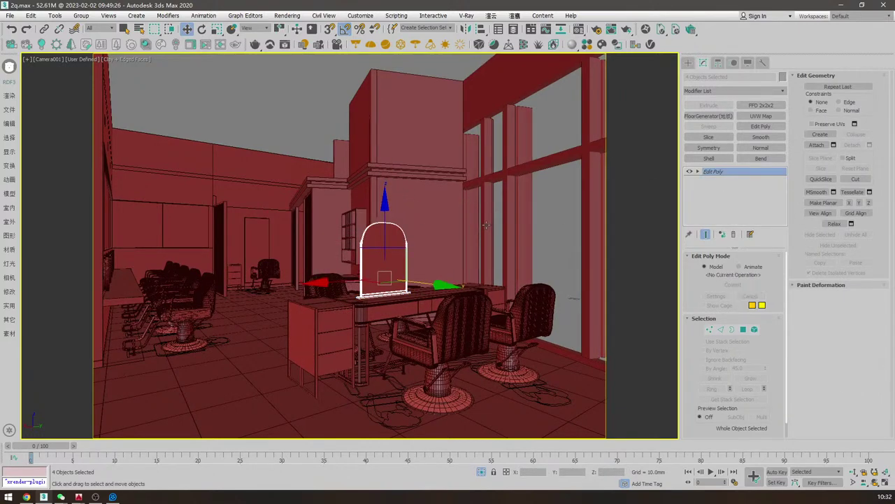
- Lower the mirror's upper vertices by a precise vertical Z offset and leave vertex editing
key(1)
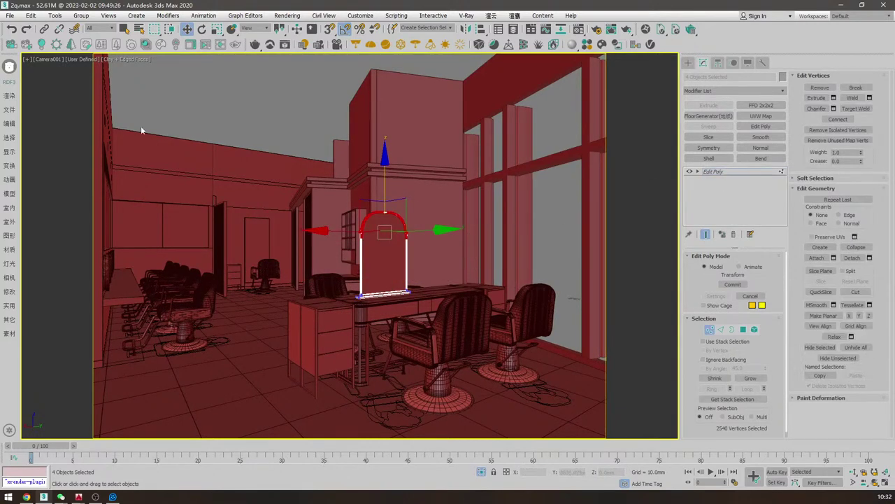
key(F12)
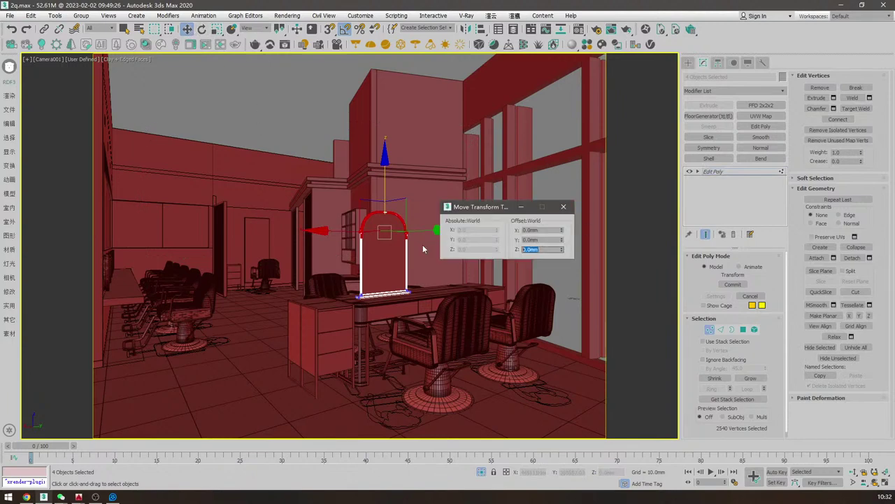
key(Return)
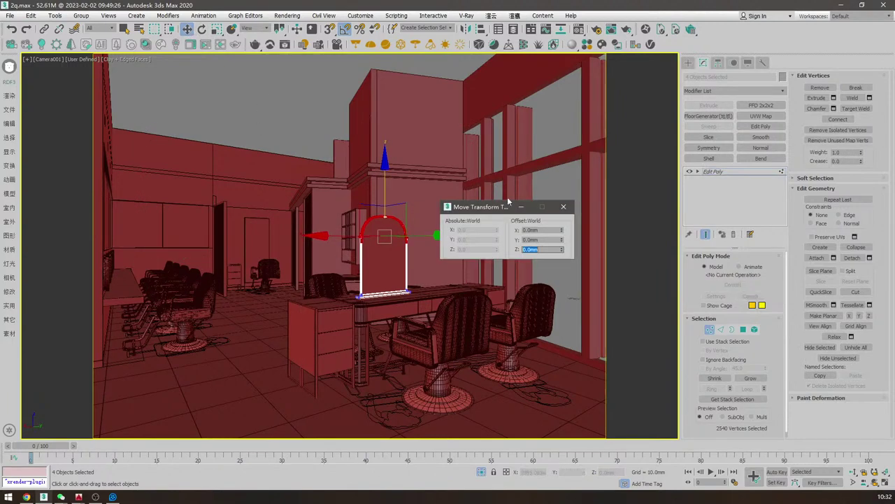
click(566, 207)
click(736, 173)
- Group the four mirror parts in the wireframe top view
key(t)
key(z)
scroll(508, 247, down, 5)
key(F3)
key(alt+g)
key(Return)
click(454, 265)
- Copy the mirror group along the desk to the second styling seat and check it in the camera view
mouse_move(591, 245)
shift+mouse_down()
mouse_move(265, 247)
mouse_move(330, 249)
shift+mouse_up()
click(447, 289)
drag(250, 258, 272, 280)
key(c)
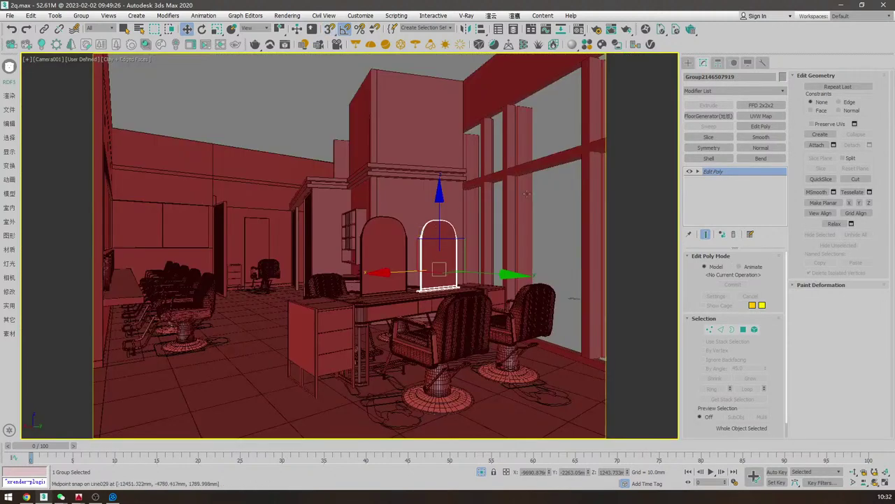
click(574, 221)
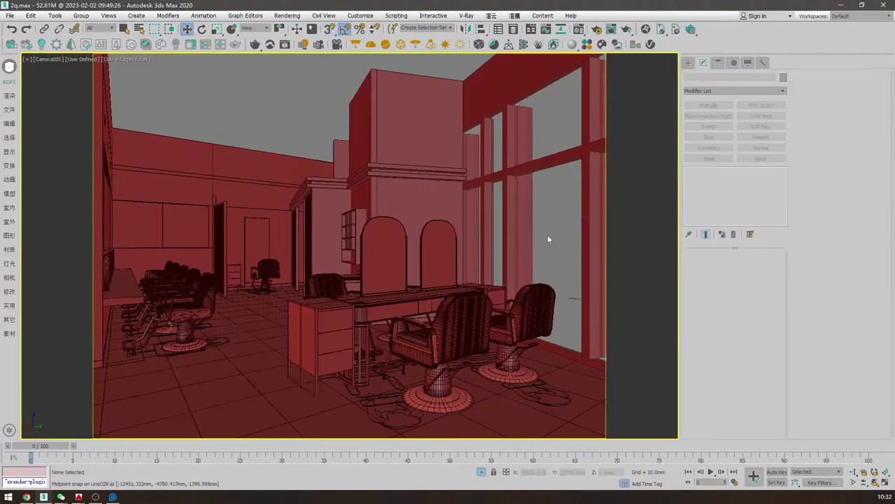
- Adjust the positions of both mirror groups along the desk in the top view so they face their chairs
click(453, 235)
key(t)
scroll(452, 246, down, 2)
drag(452, 245, 433, 246)
middle_drag(633, 252, 418, 259)
drag(419, 256, 508, 254)
key(c)
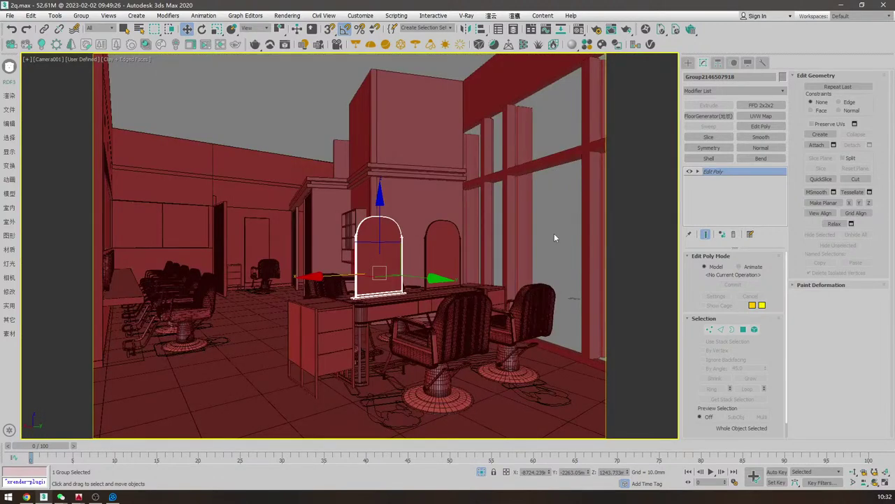
click(535, 246)
- Check the front styling chair's placement in the top view and save the scene
click(438, 321)
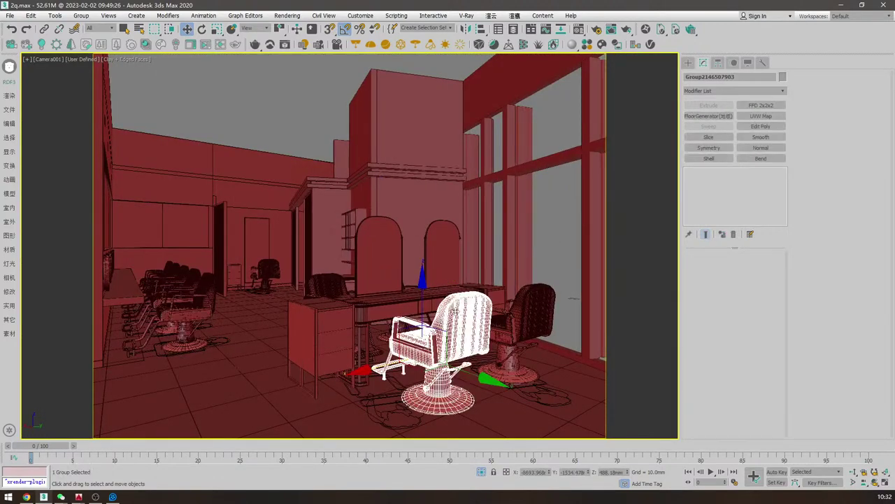
key(t)
scroll(448, 273, down, 2)
key(c)
click(566, 244)
key(ctrl+s)
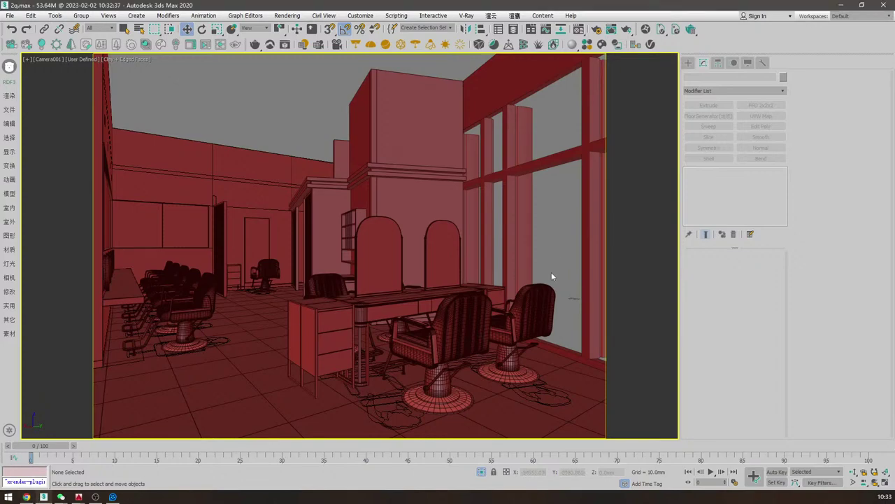
- Hide the tiled floor object in the top view
key(t)
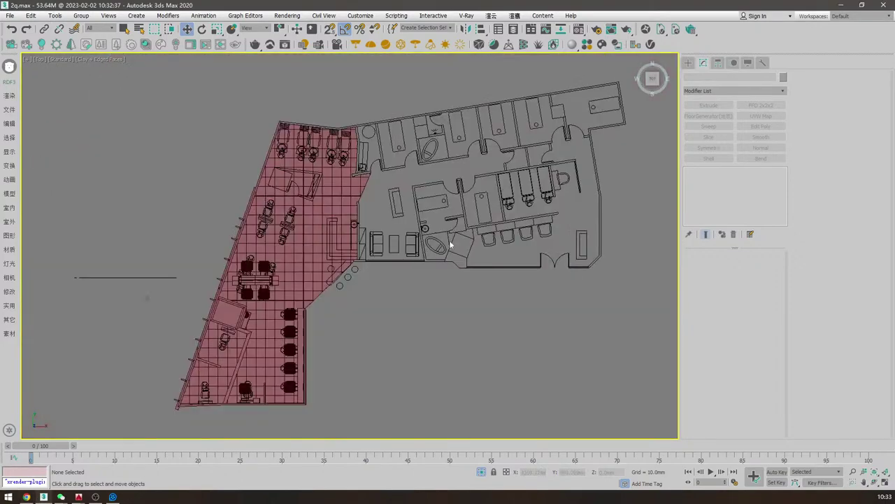
scroll(319, 302, up, 8)
click(319, 302)
right_click(432, 220)
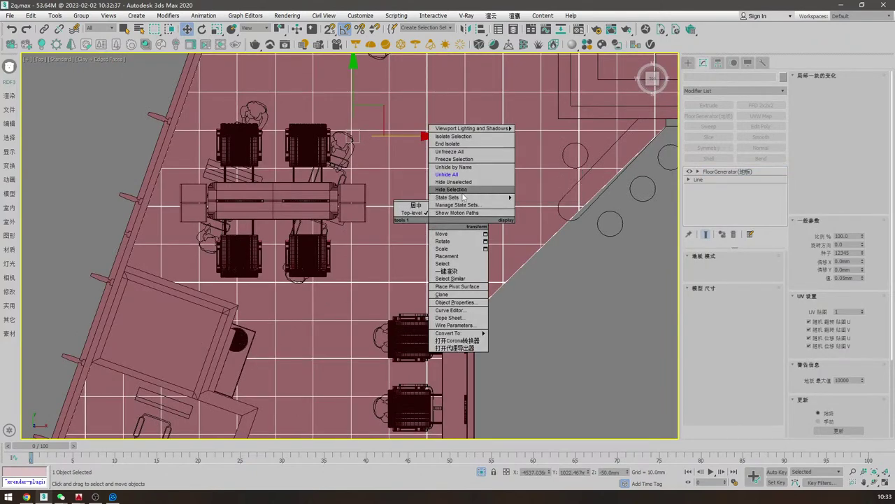
click(454, 189)
- Select the desk with its four chairs and mirrors and rotate the whole set -20 degrees about the Z axis
middle_drag(319, 239, 422, 254)
scroll(424, 256, up, 2)
drag(520, 298, 254, 68)
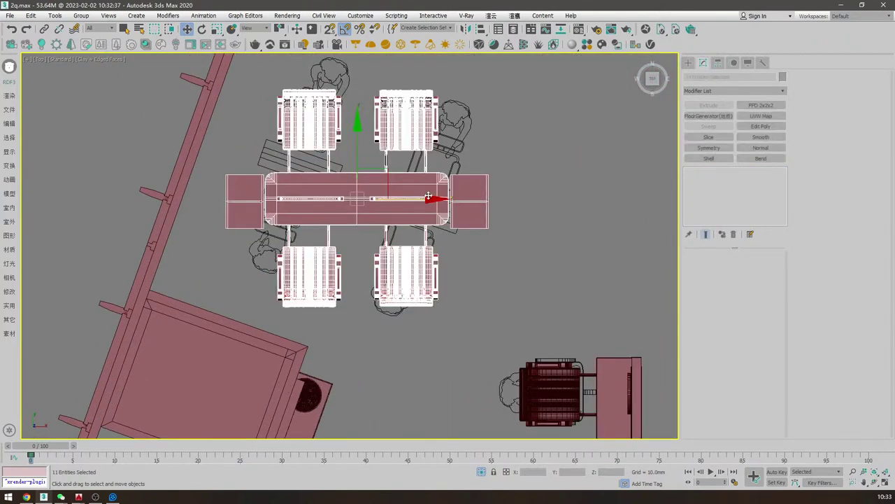
middle_drag(456, 214, 465, 242)
key(e)
drag(432, 197, 442, 200)
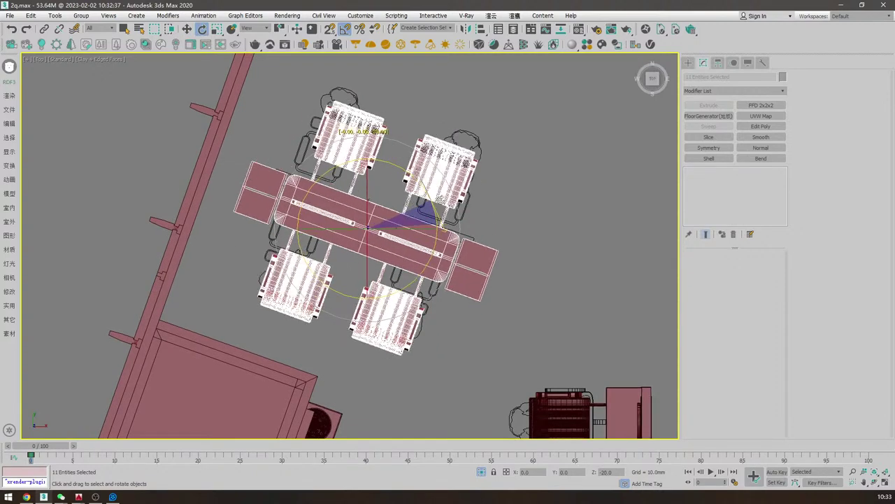
- Move the rotated desk set into place alongside the slanted window wall and return to the camera view
scroll(393, 196, up, 4)
key(w)
mouse_move(365, 235)
mouse_down()
mouse_move(364, 244)
mouse_move(365, 236)
mouse_up()
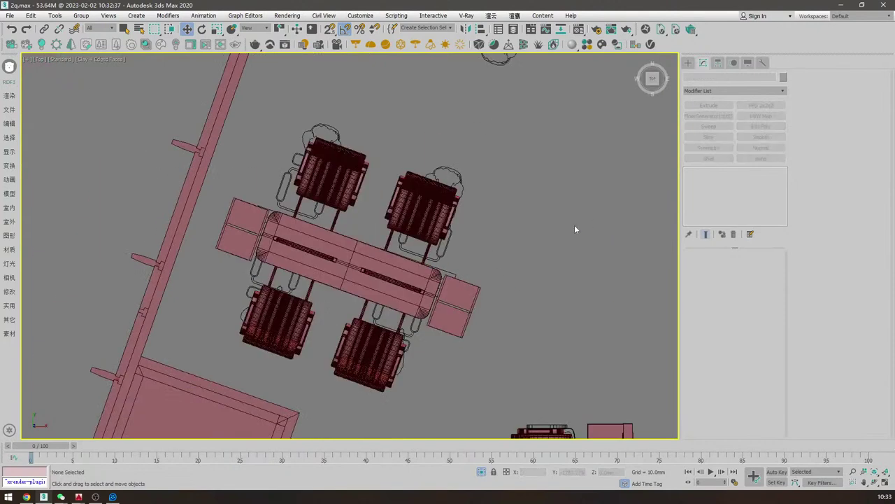
key(c)
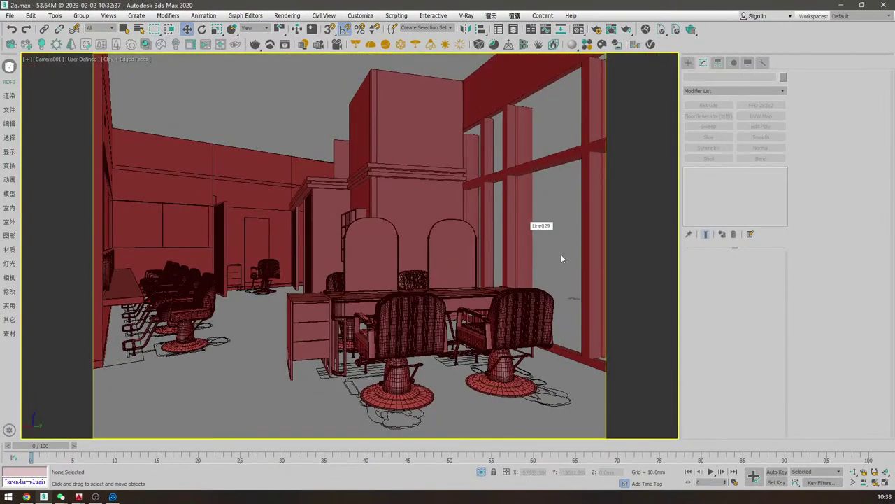
- Unhide all objects to bring the tiled floor back in the Camera001 view
right_click(559, 240)
click(578, 197)
key(shift+f)
key(shift+f)
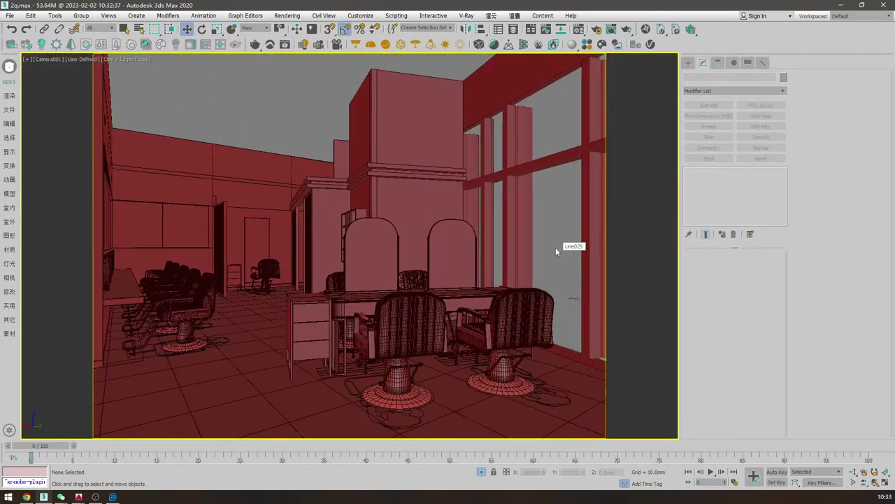
click(26, 497)
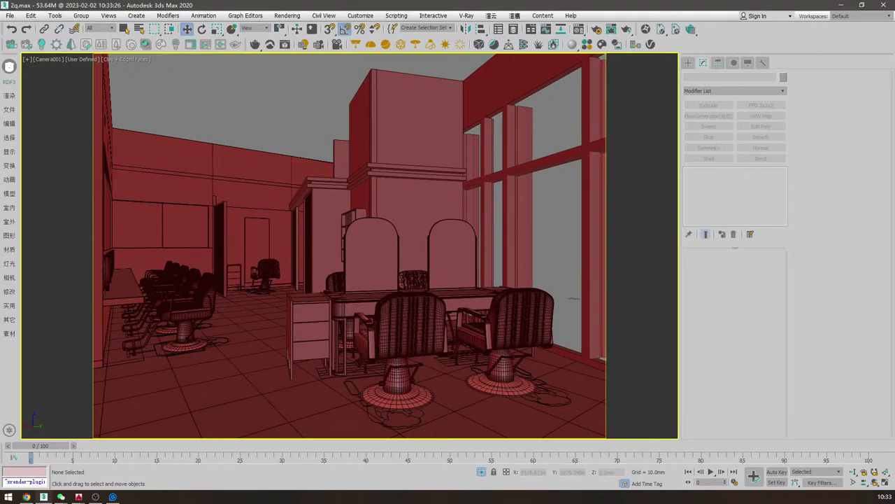
click(27, 497)
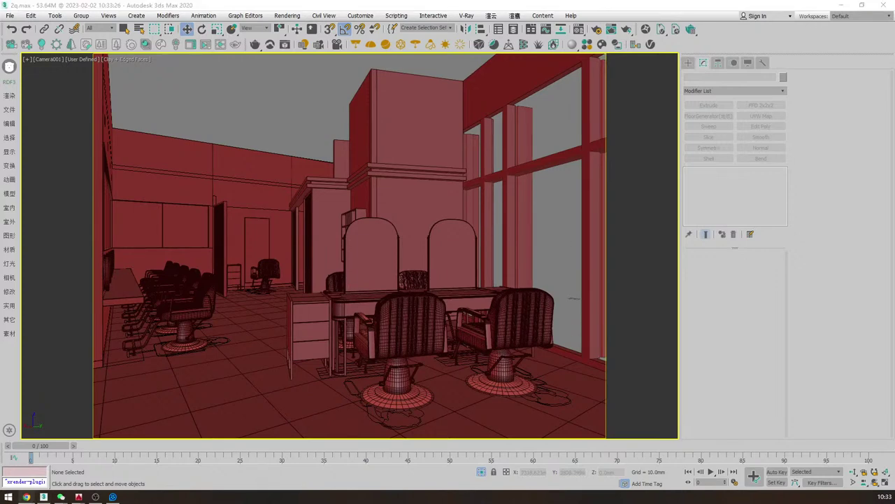
key(alt+Tab)
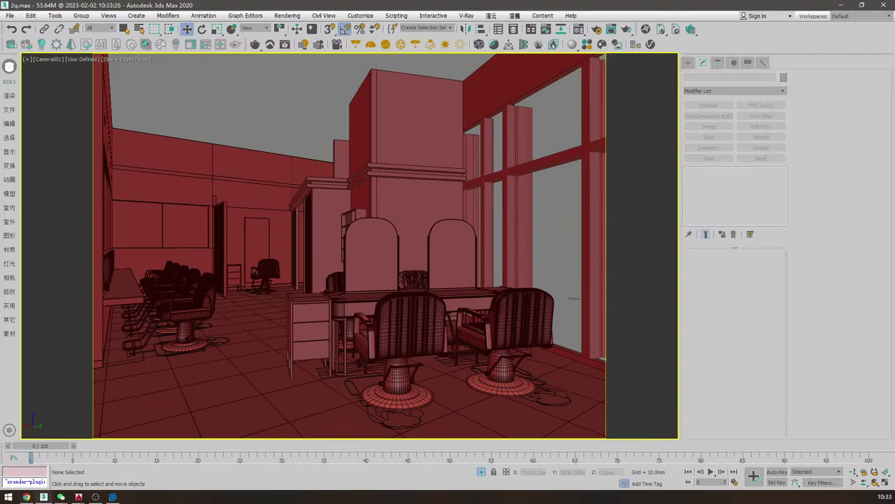
click(112, 496)
drag(478, 127, 894, 151)
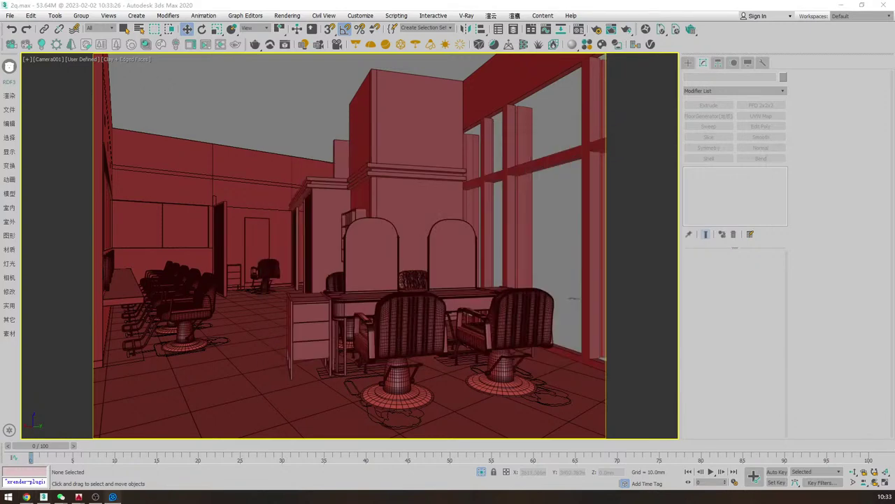
key(alt+Tab)
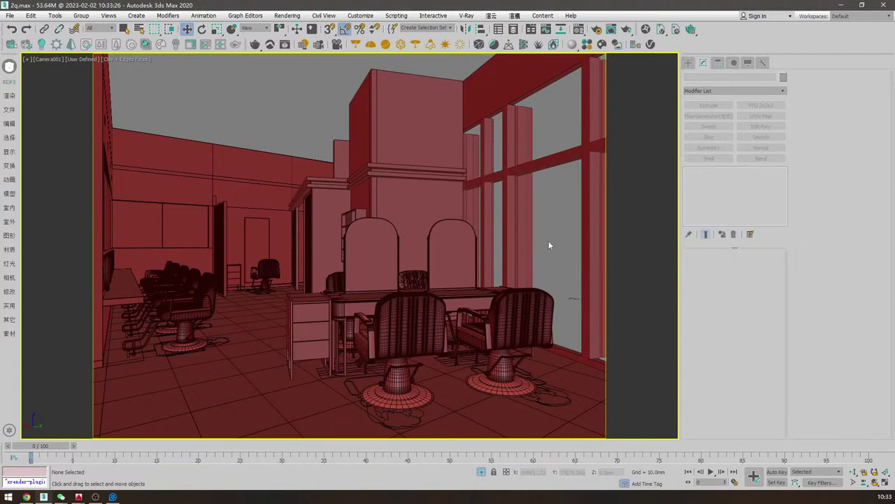
click(468, 264)
click(568, 238)
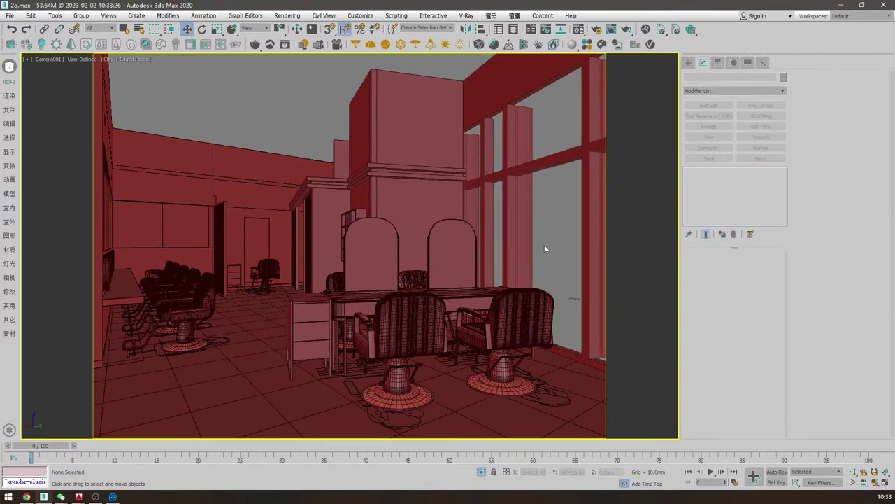
click(581, 239)
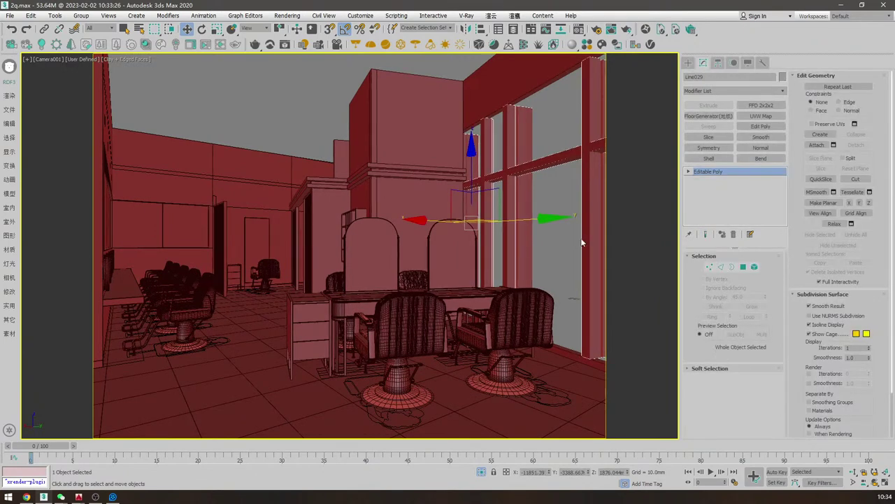
click(547, 248)
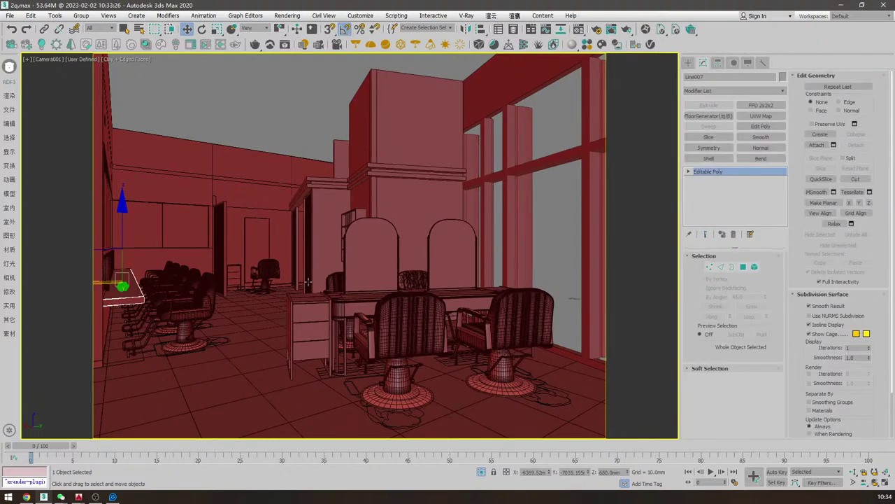
- Trace one of the small square outlines on the upper wall with a corner-snapped rectangle in the left view
scroll(336, 270, up, 3)
key(z)
alt+middle_drag(474, 205, 374, 301)
scroll(391, 228, down, 5)
scroll(349, 218, down, 5)
scroll(329, 234, up, 6)
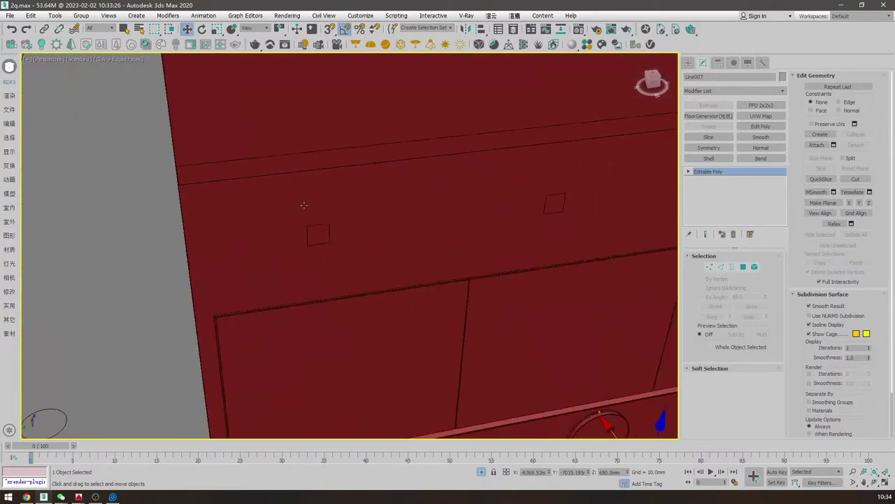
key(F3)
click(421, 231)
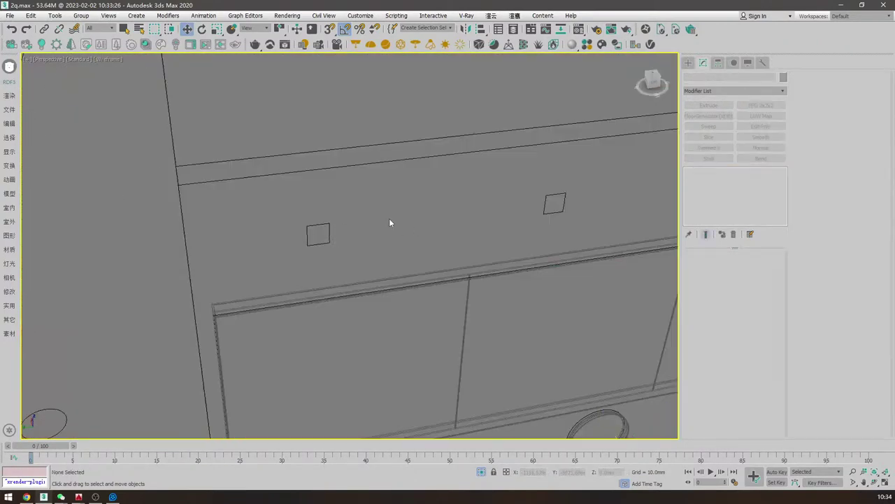
key(f)
scroll(223, 220, up, 8)
key(l)
scroll(617, 221, up, 10)
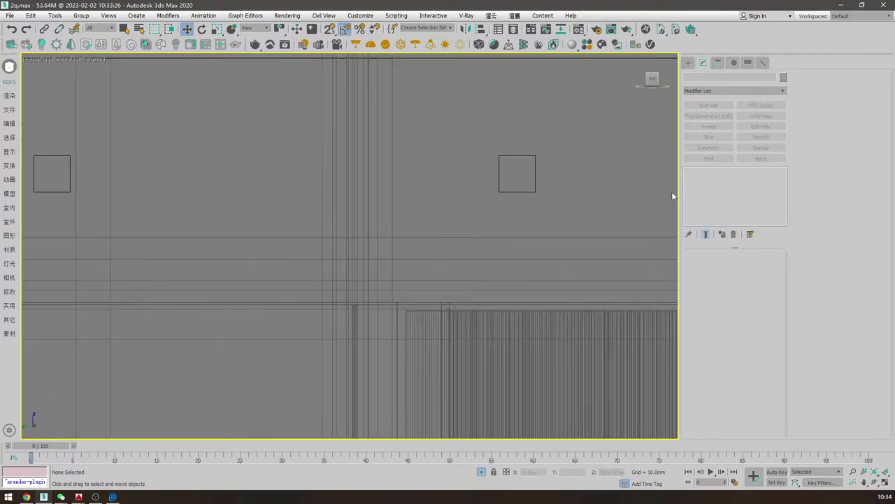
click(689, 63)
click(752, 127)
scroll(483, 158, up, 2)
key(s)
drag(507, 153, 559, 206)
- Move the new rectangle in the top view onto the wall behind the row of chairs and check its alignment in perspective
key(w)
key(t)
key(z)
scroll(496, 279, down, 10)
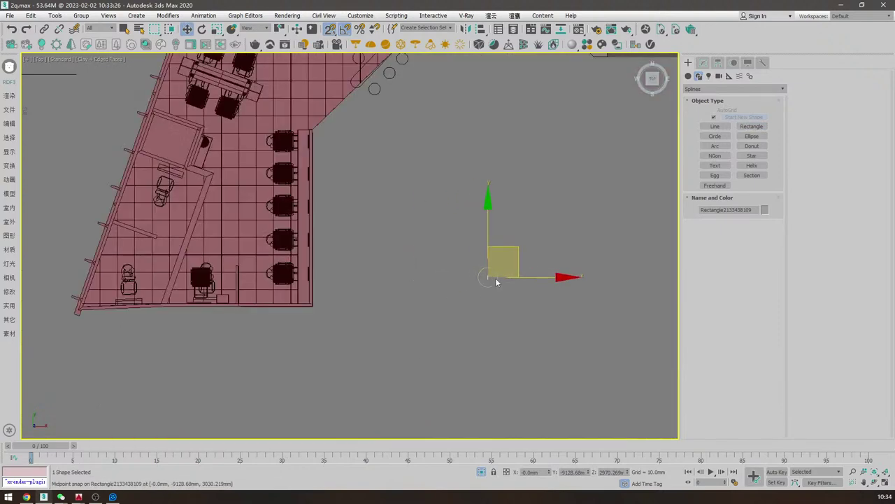
drag(495, 278, 112, 276)
scroll(144, 286, up, 3)
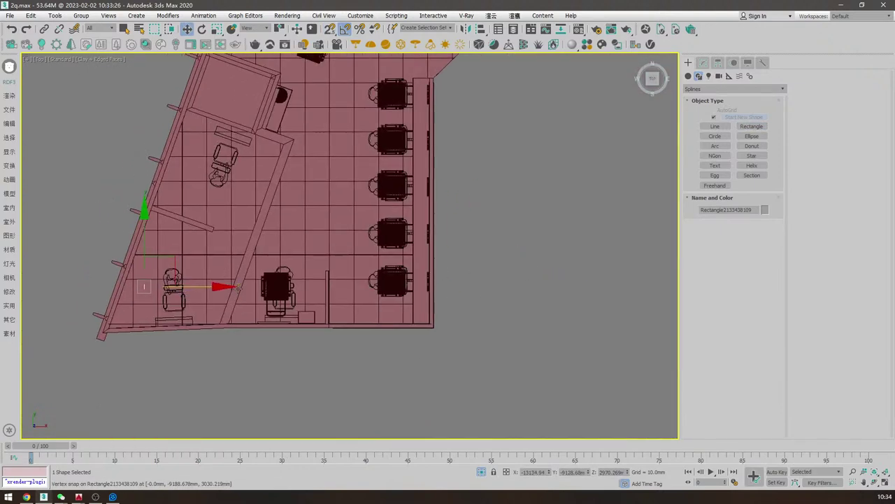
mouse_move(234, 287)
mouse_down()
mouse_move(478, 286)
mouse_move(430, 380)
mouse_move(438, 399)
mouse_move(428, 396)
mouse_up()
scroll(478, 287, up, 3)
scroll(471, 290, up, 5)
key(F3)
key(F3)
scroll(513, 297, down, 3)
scroll(514, 297, down, 3)
key(p)
alt+middle_drag(506, 292, 476, 270)
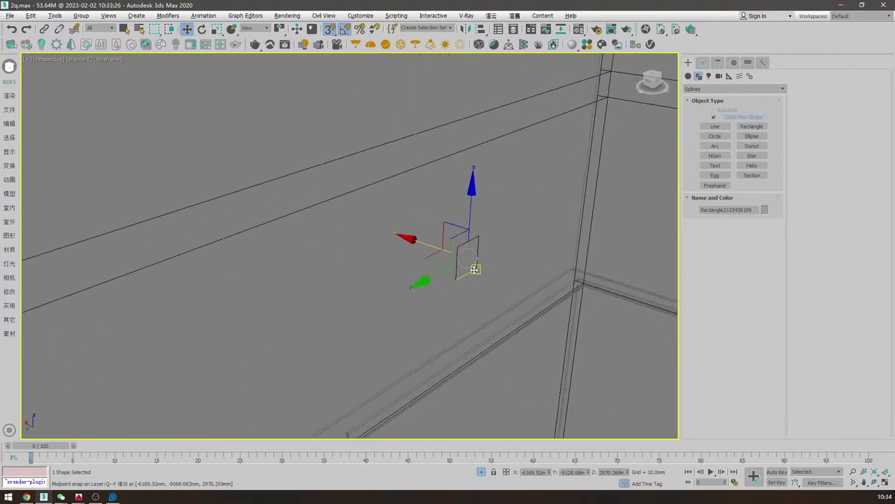
- Apply an Extrude modifier to the square rectangle on the upper wall
scroll(483, 263, down, 8)
scroll(516, 259, up, 3)
key(F3)
scroll(418, 278, up, 3)
key(z)
scroll(469, 259, down, 3)
click(703, 62)
click(709, 105)
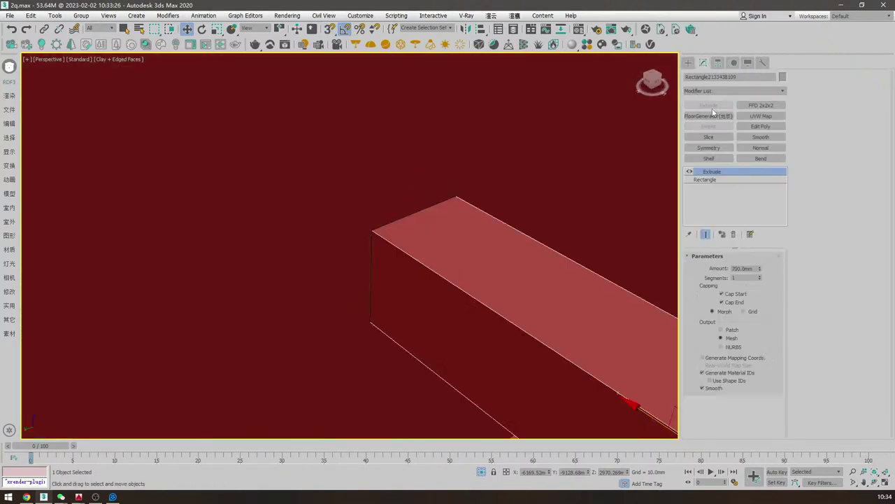
- Set the wall square's extrusion amount to 100 mm, then raise it to 150 mm
text(100)
key(Return)
scroll(529, 244, down, 6)
alt+middle_drag(532, 246, 529, 222)
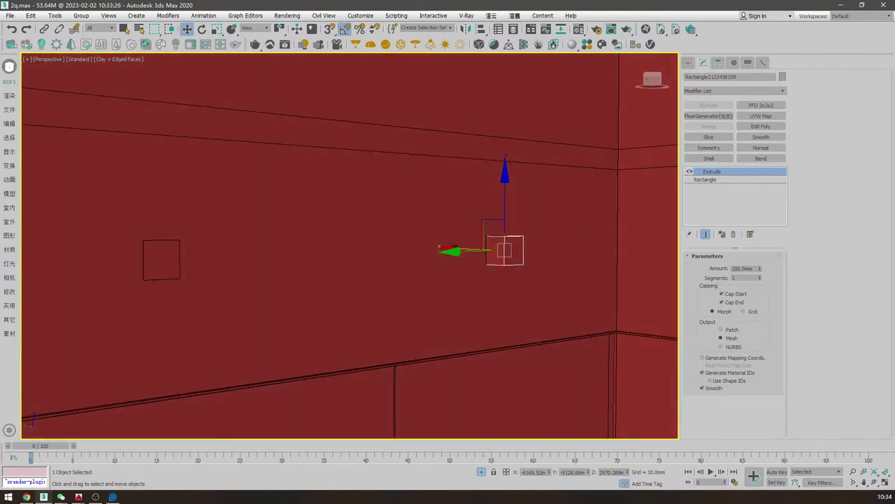
key(alt+Tab)
key(alt+Tab)
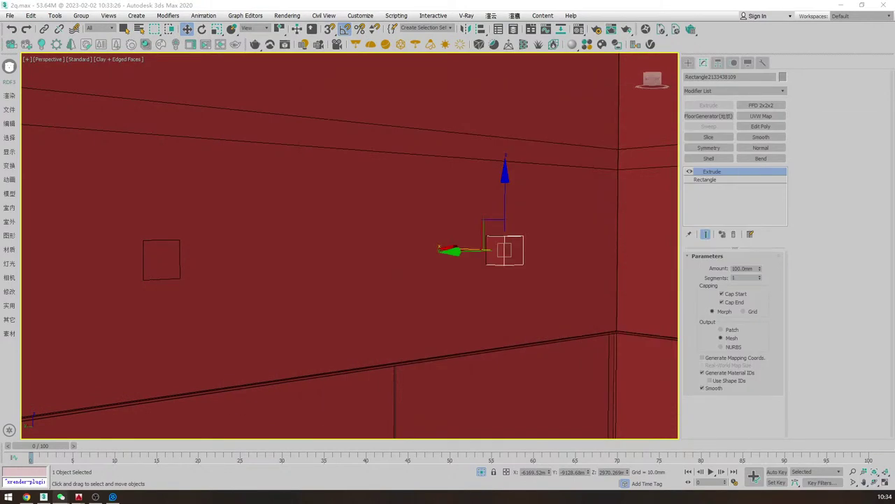
alt+middle_drag(515, 247, 527, 226)
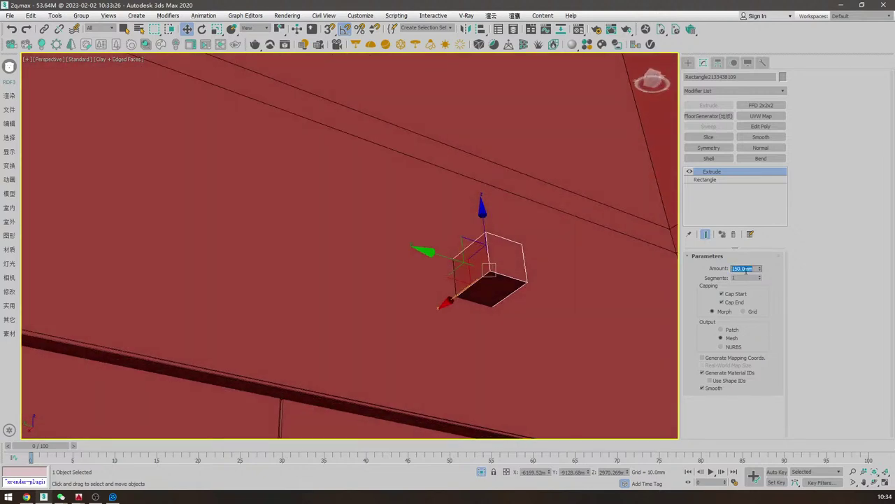
- Convert the extruded square to an editable poly and select its top and bottom polygons
alt+middle_drag(504, 286, 489, 258)
right_click(489, 259)
mouse_move(517, 368)
click(600, 378)
key(4)
alt+middle_drag(529, 300, 498, 286)
click(485, 256)
ctrl+click(492, 309)
- Inset the selected top and bottom polygons by 5 mm and delete the inner faces
right_click(541, 244)
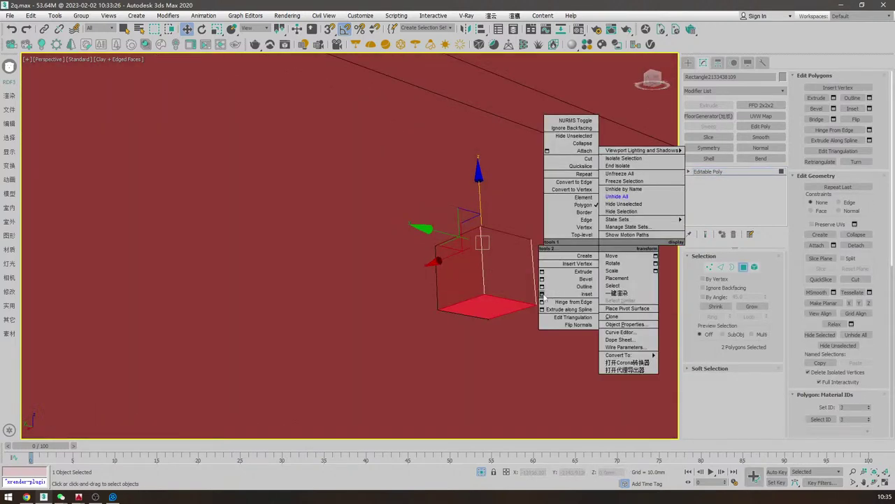
click(566, 286)
scroll(566, 287, up, 5)
alt+middle_drag(567, 287, 549, 254)
double_click(373, 265)
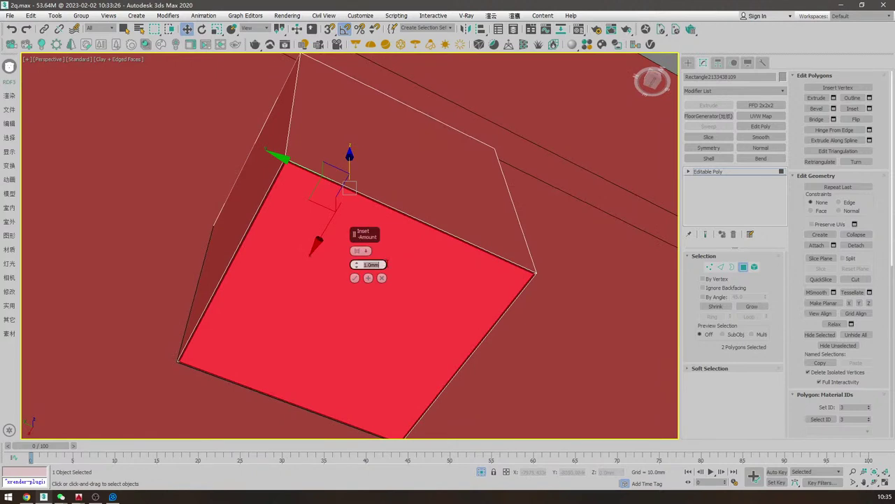
text(5)
key(Return)
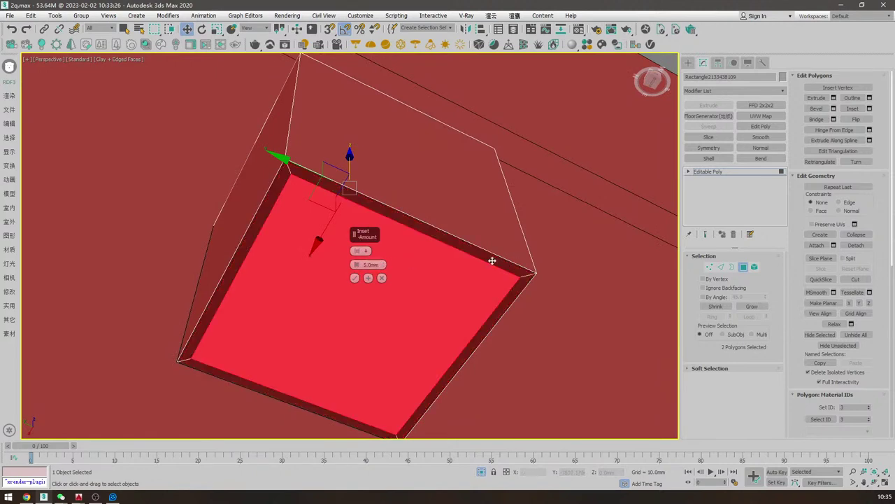
click(354, 279)
key(Delete)
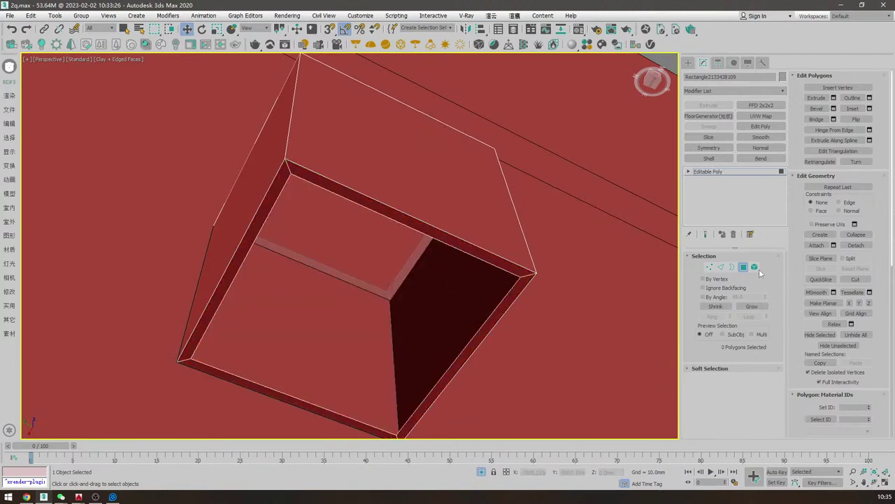
- Select the cube's open inner borders and bridge them to form the inside walls
click(721, 268)
click(732, 267)
drag(353, 256, 523, 273)
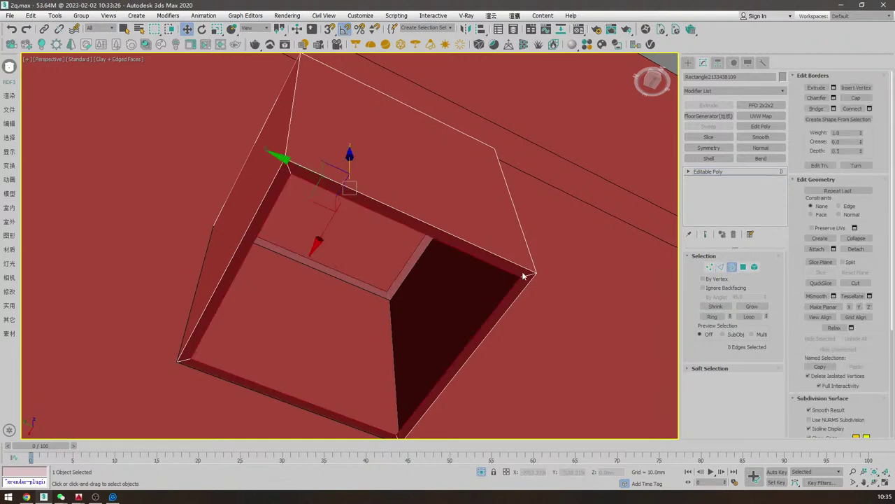
alt+middle_drag(524, 277, 526, 292)
click(817, 109)
scroll(462, 229, down, 5)
alt+middle_drag(462, 229, 482, 294)
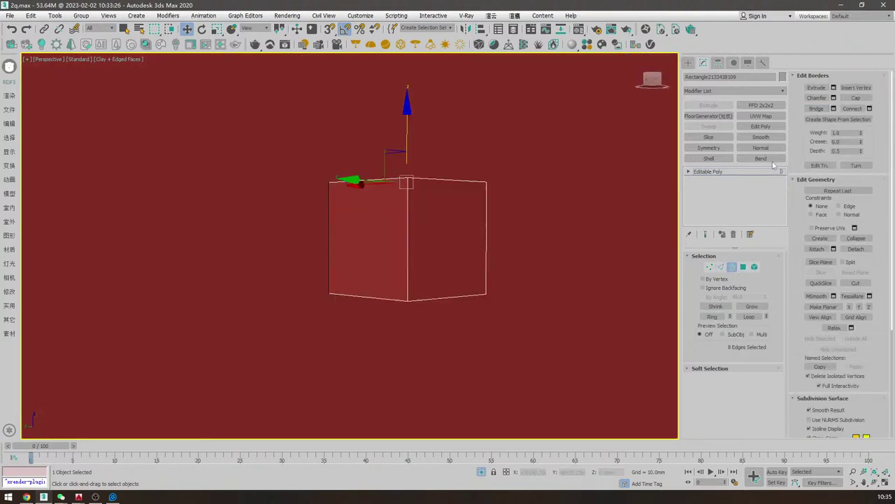
- Scale the inner opening edges inward in the top view to thicken the cube's rim
click(752, 174)
alt+middle_drag(398, 217, 431, 274)
key(2)
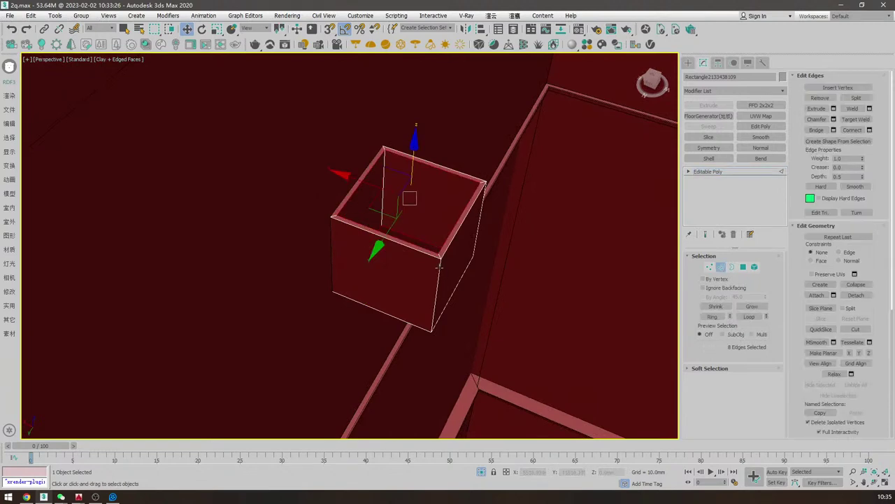
key(t)
key(z)
key(r)
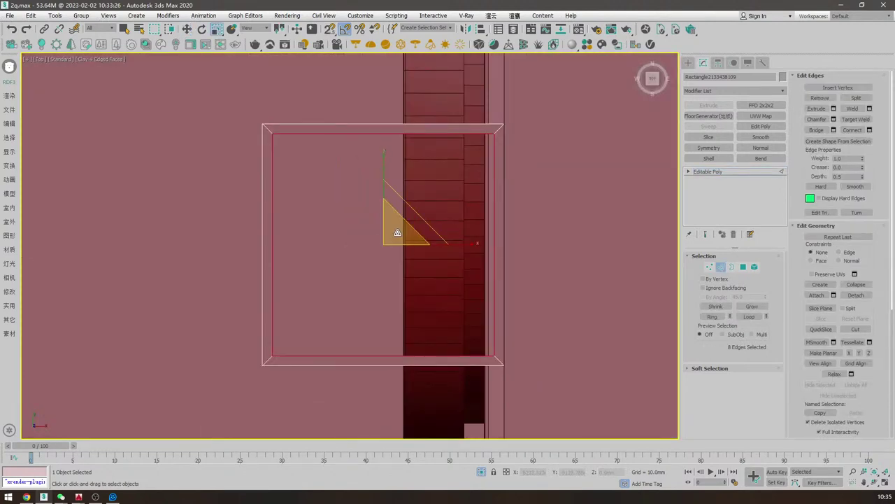
drag(399, 235, 402, 239)
key(w)
scroll(485, 257, down, 4)
key(p)
alt+middle_drag(480, 259, 449, 262)
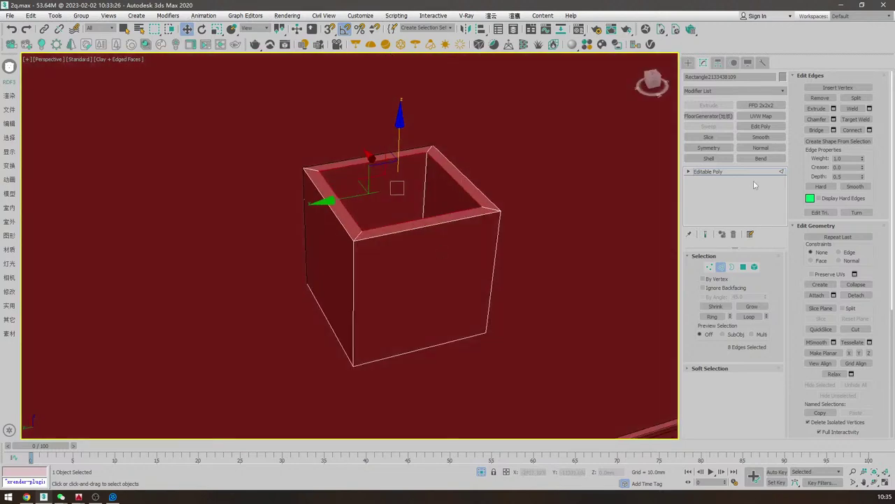
click(740, 172)
- Clone the hollow cube along the wall to the neighbouring square outlines with three copies
key(shift+z)
key(shift+z)
key(shift+z)
key(shift+z)
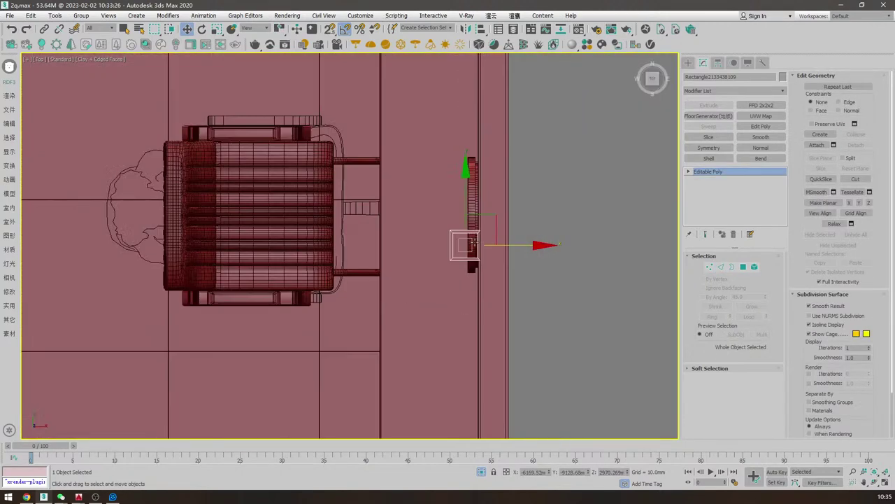
key(shift+z)
key(shift+z)
key(shift+z)
key(shift+z)
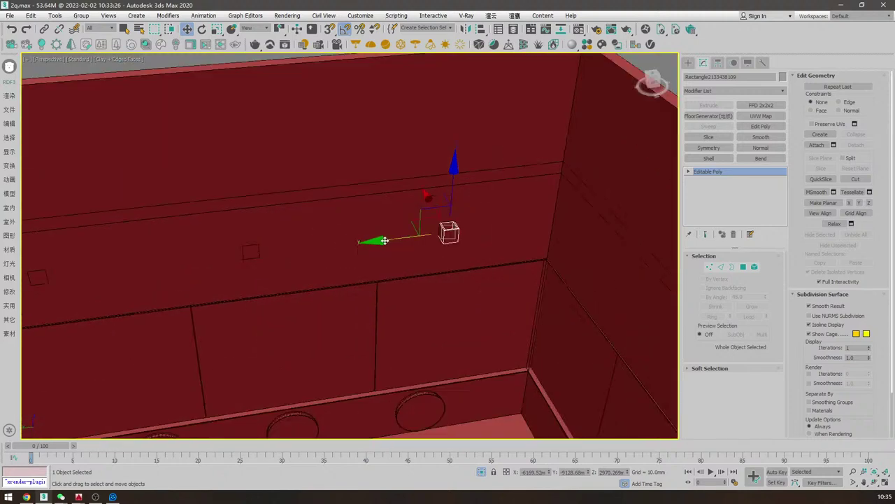
key(shift+z)
shift+drag(549, 224, 257, 263)
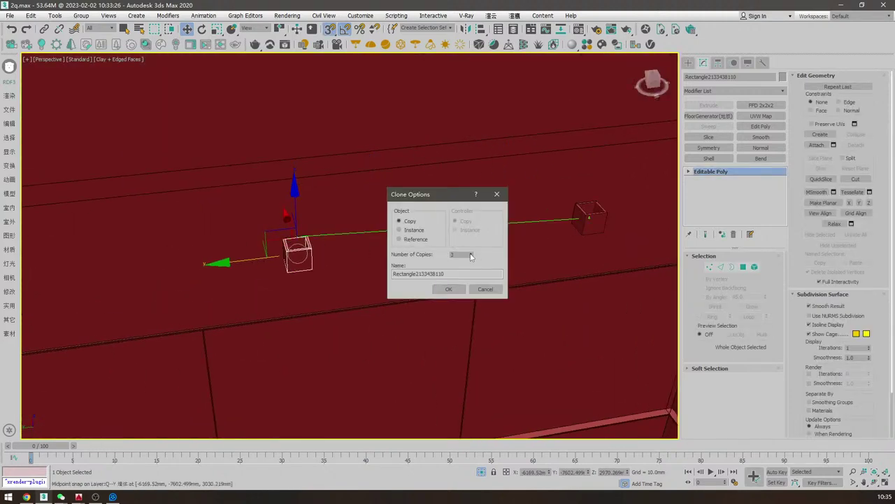
click(451, 288)
key(shift+z)
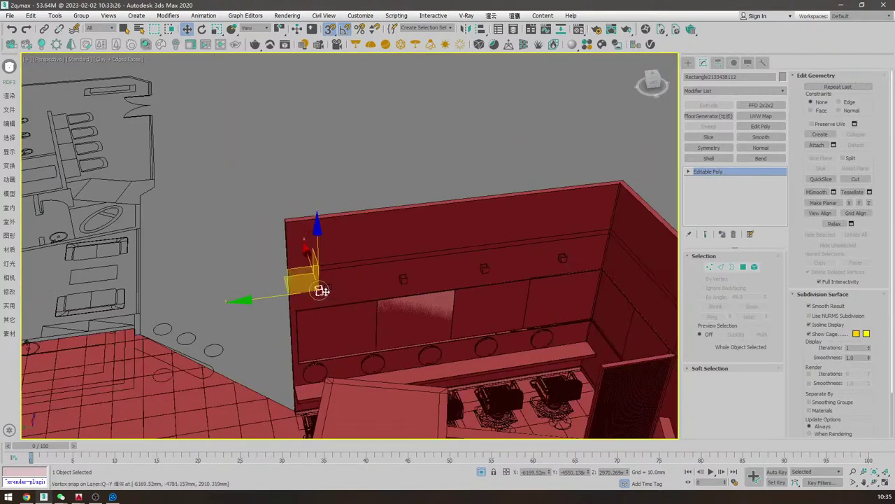
- Adjust the positions of the copied cubes along the wall to match their square outlines
scroll(324, 291, up, 5)
drag(261, 293, 336, 266)
key(s)
middle_drag(563, 257, 435, 270)
key(s)
click(457, 270)
key(s)
drag(424, 274, 454, 255)
scroll(592, 249, down, 3)
scroll(592, 249, down, 3)
middle_drag(592, 250, 448, 262)
middle_drag(448, 262, 425, 289)
key(s)
click(548, 154)
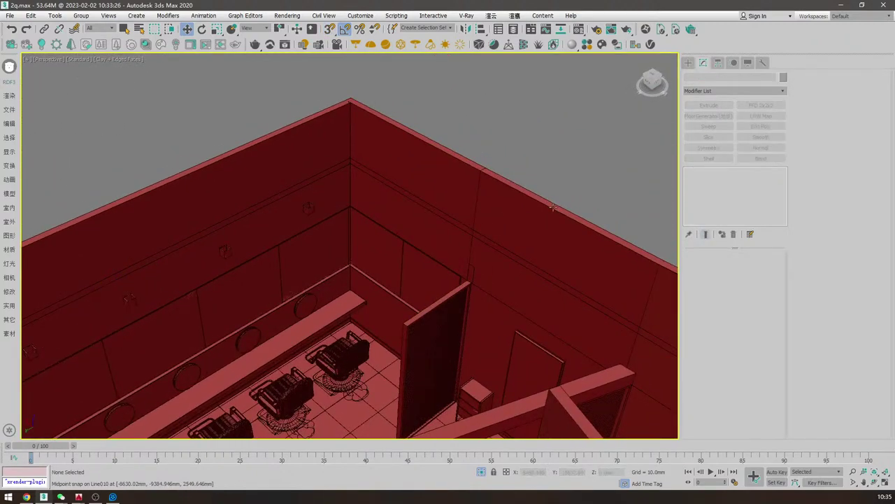
- Copy the hollow cube nearest the room corner in the top view toward the adjoining back wall
key(t)
key(z)
scroll(255, 358, up, 4)
middle_drag(255, 358, 438, 158)
scroll(537, 217, up, 4)
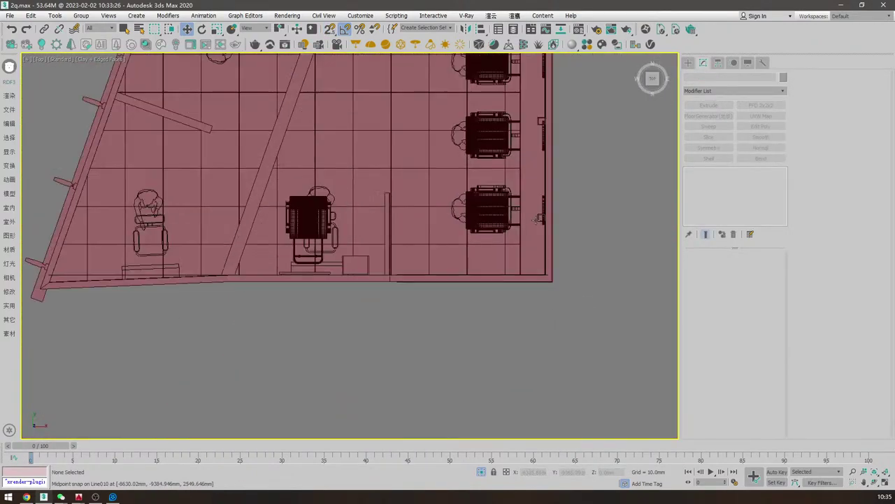
scroll(539, 220, up, 3)
click(549, 242)
scroll(551, 244, up, 3)
middle_drag(549, 229, 487, 202)
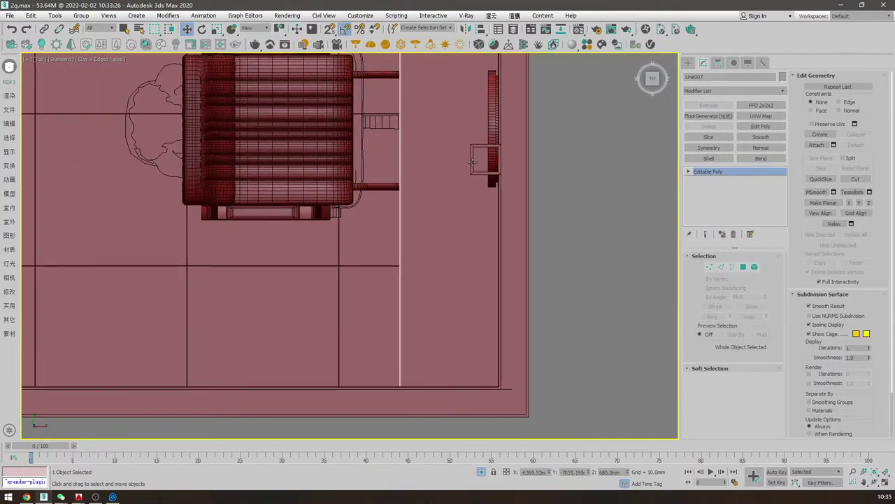
click(473, 163)
shift+drag(473, 163, 473, 357)
click(448, 289)
- Snap the copied cube to the back wall's corner and slide it along that wall away from the corner
scroll(483, 336, up, 6)
key(F3)
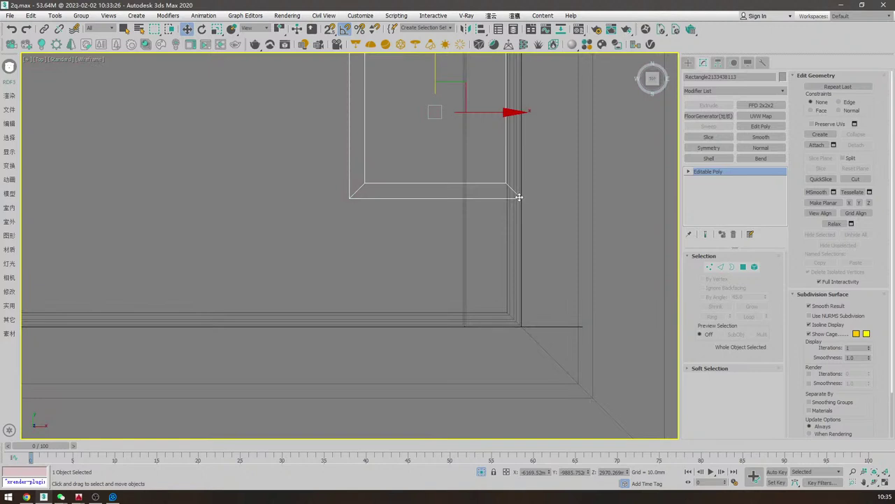
drag(519, 198, 580, 324)
scroll(592, 284, down, 4)
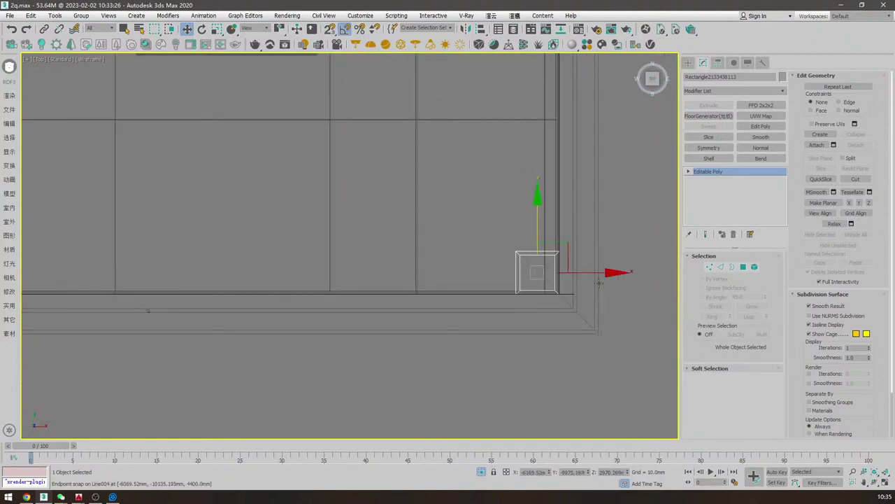
key(F3)
scroll(584, 280, down, 3)
drag(584, 275, 438, 276)
key(c)
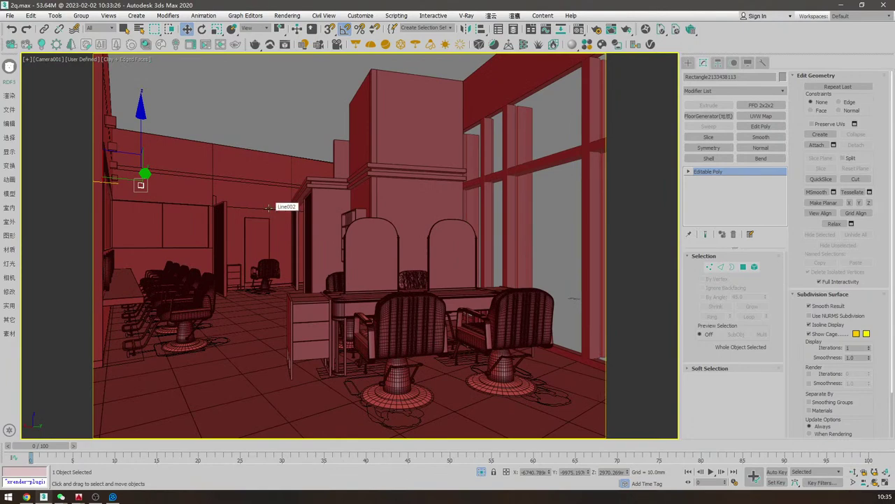
- Clone the cube along the back wall in the perspective view with three evenly spaced copies
key(p)
key(z)
scroll(372, 218, down, 5)
alt+middle_drag(372, 213, 385, 226)
alt+middle_drag(385, 226, 406, 207)
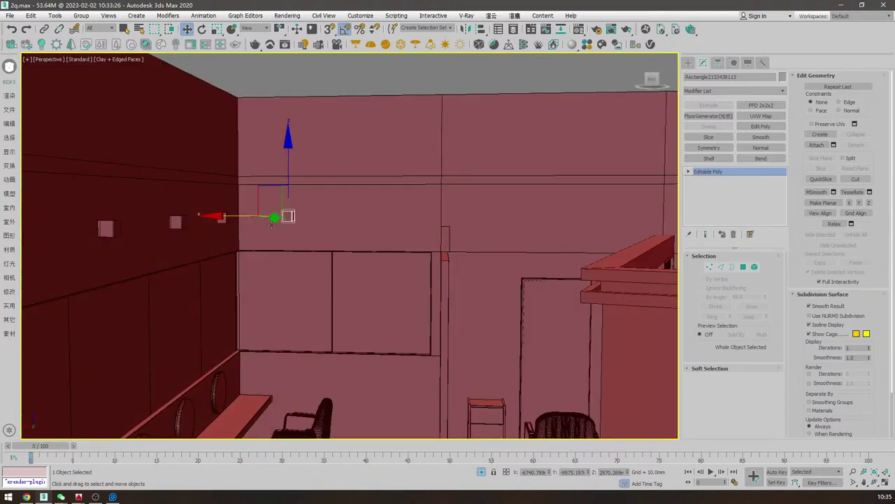
alt+middle_drag(292, 220, 296, 229)
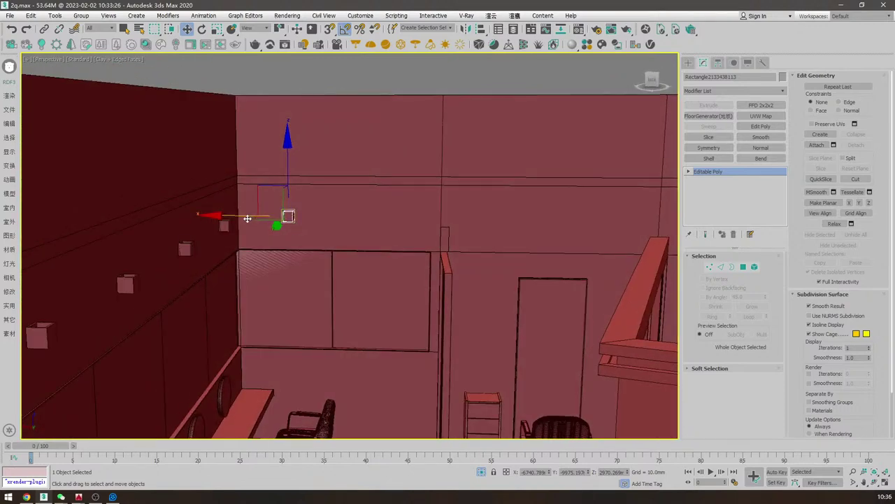
shift+drag(247, 218, 349, 220)
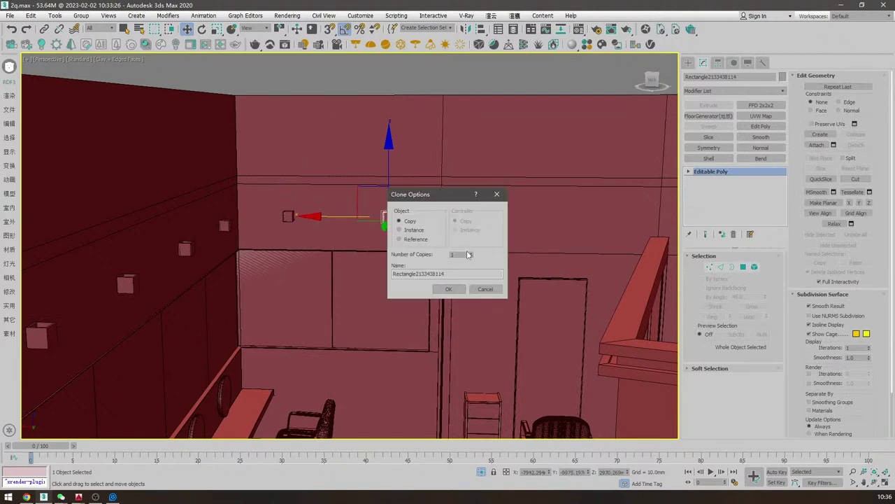
click(454, 289)
- Add another back-wall cube to the selection, shift the selected cubes slightly along the wall, and check the row in Camera001
alt+middle_drag(587, 244, 443, 262)
scroll(444, 262, up, 3)
ctrl+click(317, 234)
drag(350, 230, 360, 228)
key(c)
click(324, 101)
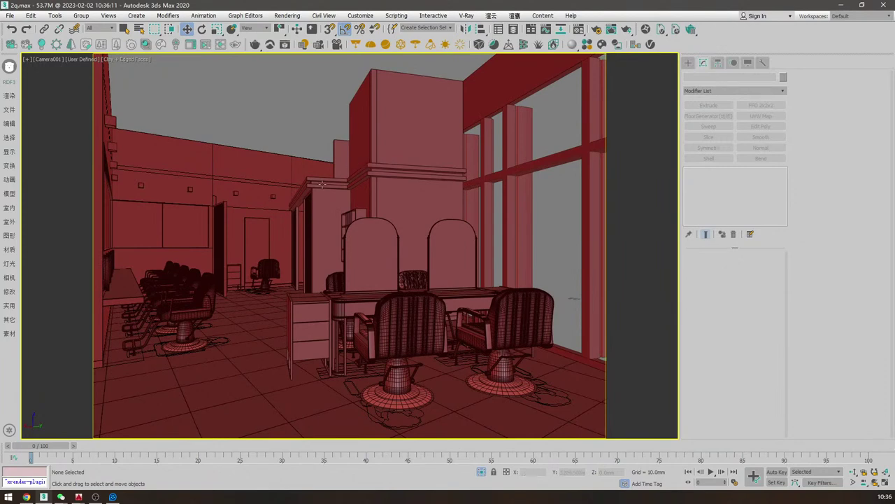
click(34, 498)
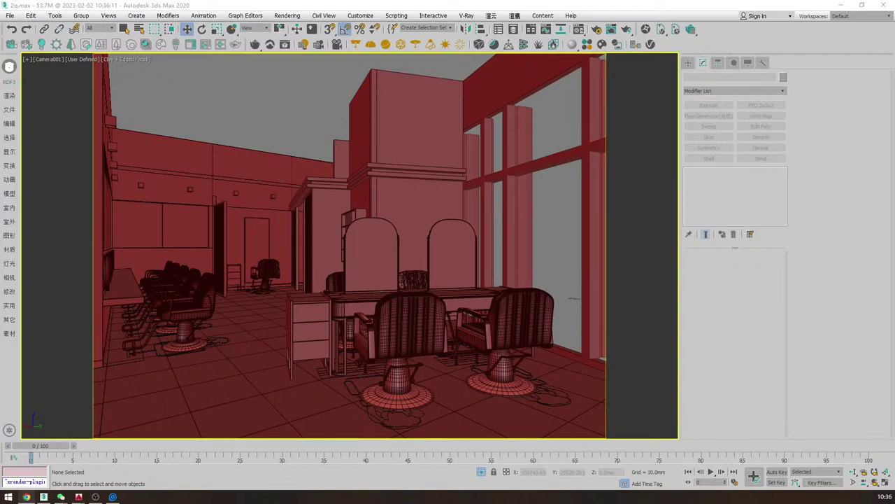
click(295, 136)
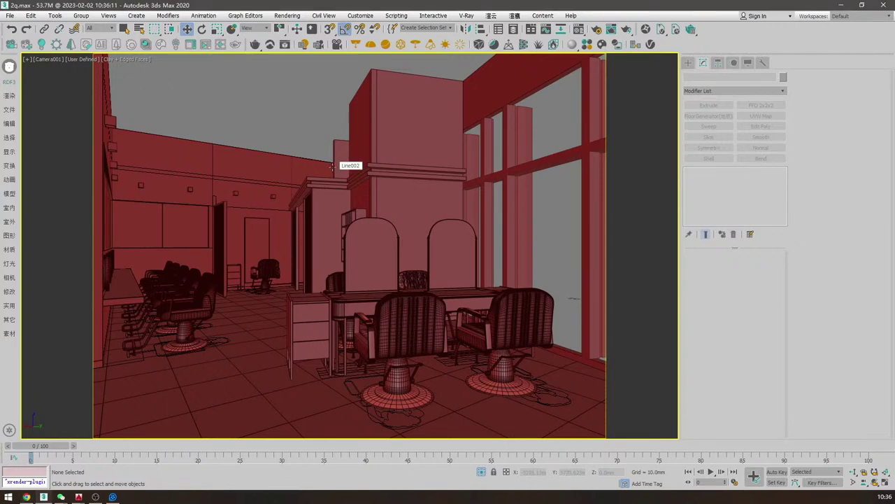
- Isolate the two wall objects forming the room corner in the top view
key(t)
scroll(319, 149, down, 5)
scroll(315, 296, up, 6)
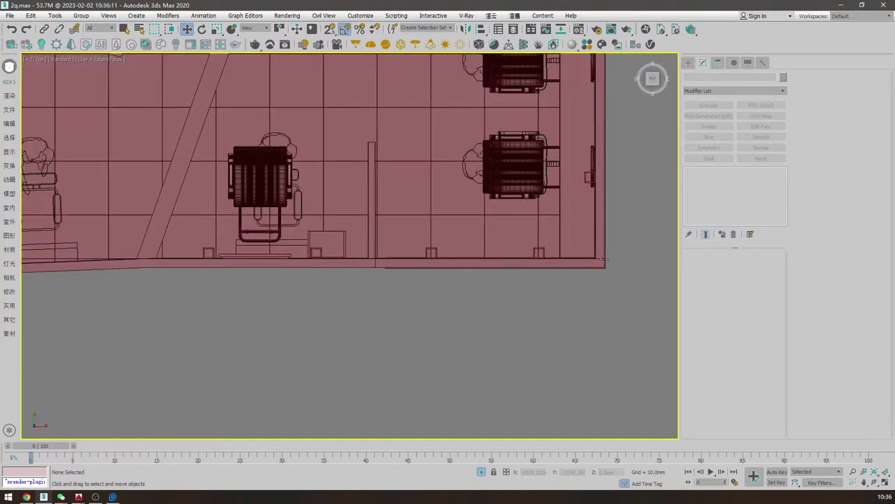
click(603, 259)
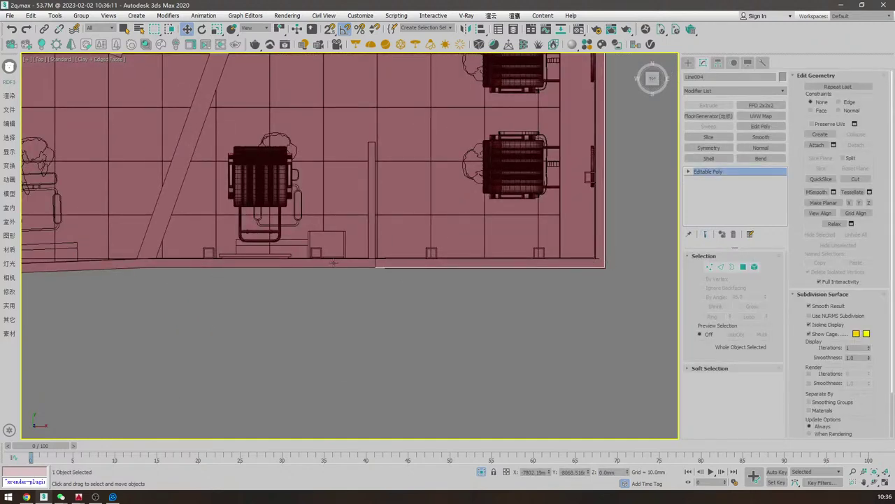
ctrl+click(335, 262)
key(alt+q)
click(487, 297)
- Draw a snapped three-point line along the inner edges of the side wall and the back wall
click(687, 64)
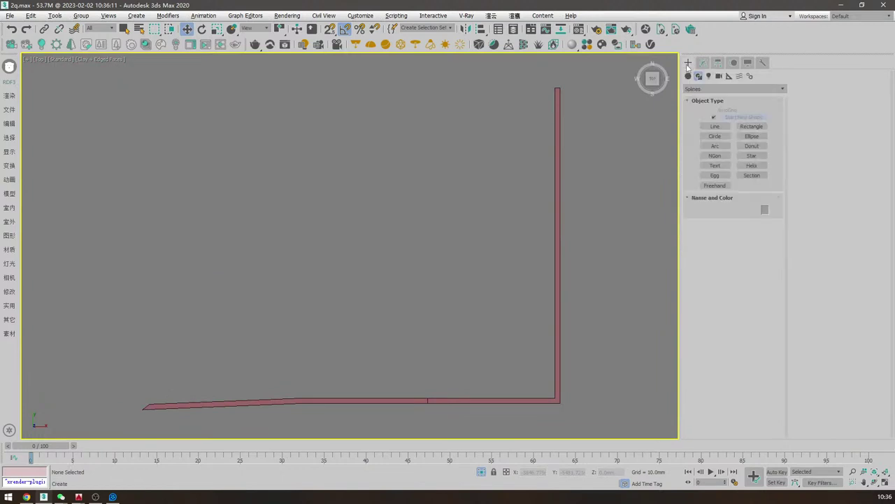
click(715, 126)
click(556, 89)
click(556, 397)
scroll(403, 397, up, 3)
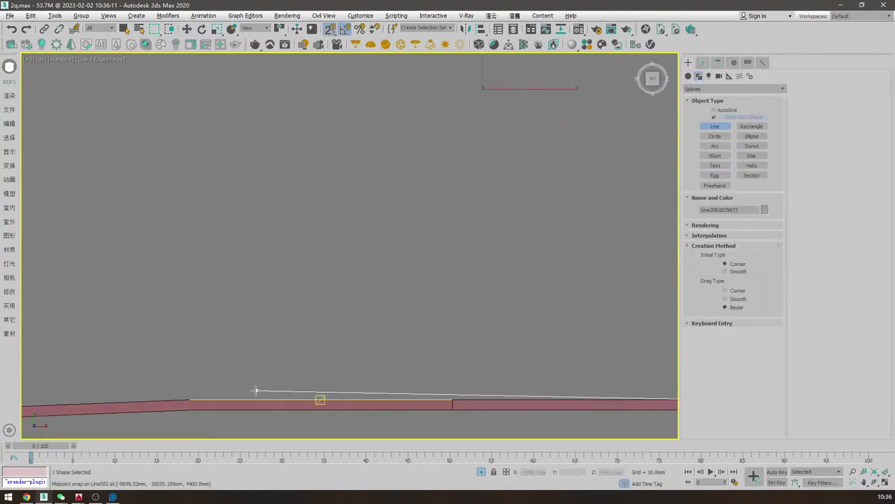
click(190, 398)
right_click(493, 237)
right_click(494, 237)
scroll(465, 302, down, 5)
- Snap the line down to the lower edge of the upper wall band and unhide all the other objects
key(p)
alt+middle_drag(456, 304, 399, 225)
middle_drag(399, 225, 399, 282)
key(s)
drag(398, 282, 455, 160)
right_click(487, 146)
click(523, 97)
alt+middle_drag(414, 121, 400, 155)
scroll(402, 172, up, 5)
drag(365, 365, 257, 223)
key(s)
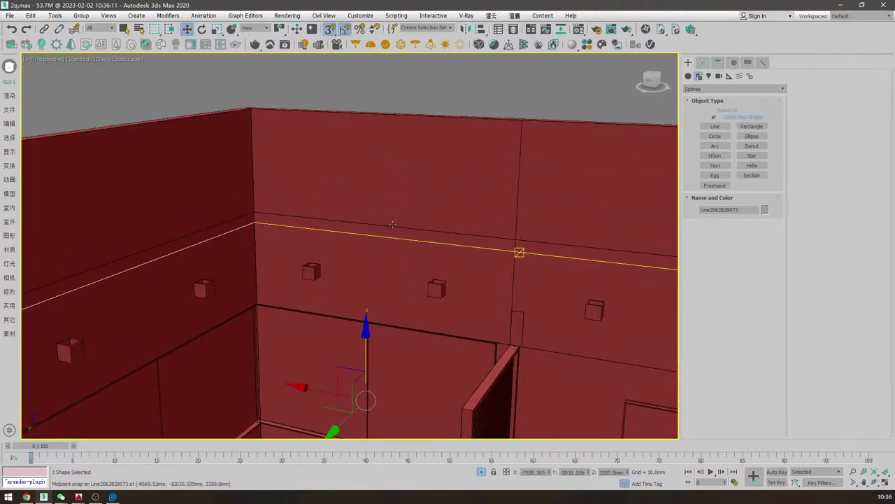
- Examine the wall line's spline around the room corner in the perspective view and in Camera001
scroll(391, 233, down, 3)
key(3)
scroll(404, 242, down, 3)
alt+middle_drag(404, 240, 371, 238)
click(383, 164)
alt+middle_drag(380, 206, 562, 235)
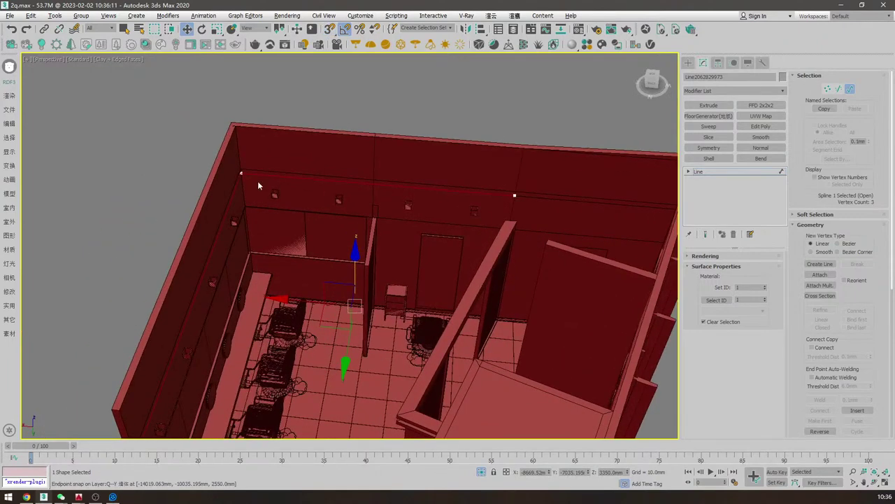
scroll(257, 186, up, 6)
scroll(433, 232, down, 4)
middle_drag(433, 232, 260, 238)
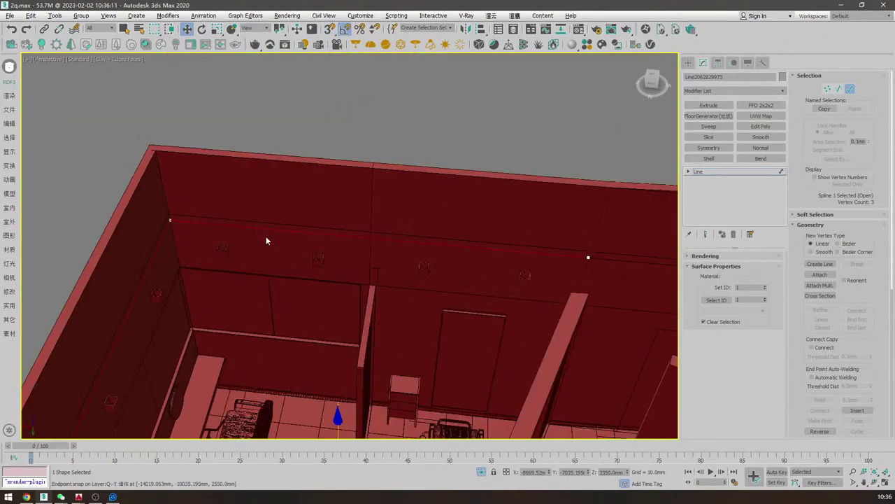
key(c)
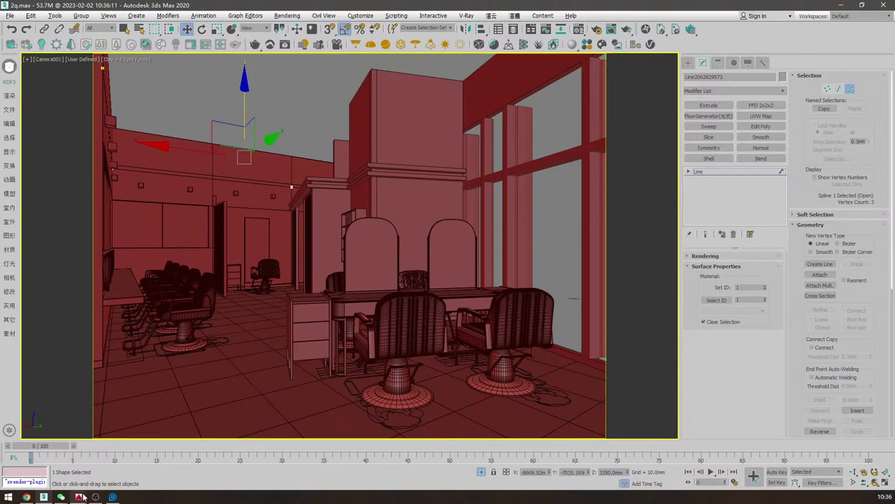
mouse_move(63, 495)
click(159, 469)
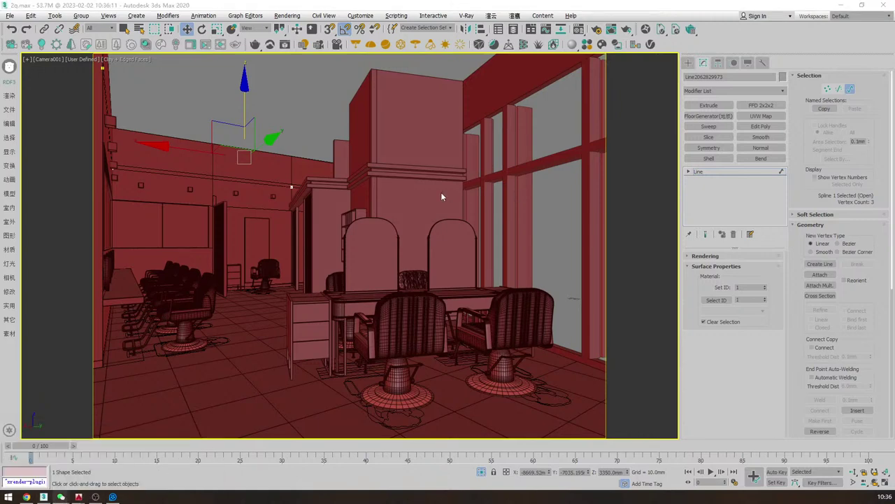
- Isolate the wall line together with the bent back-wall section in the top view
key(t)
scroll(420, 280, up, 6)
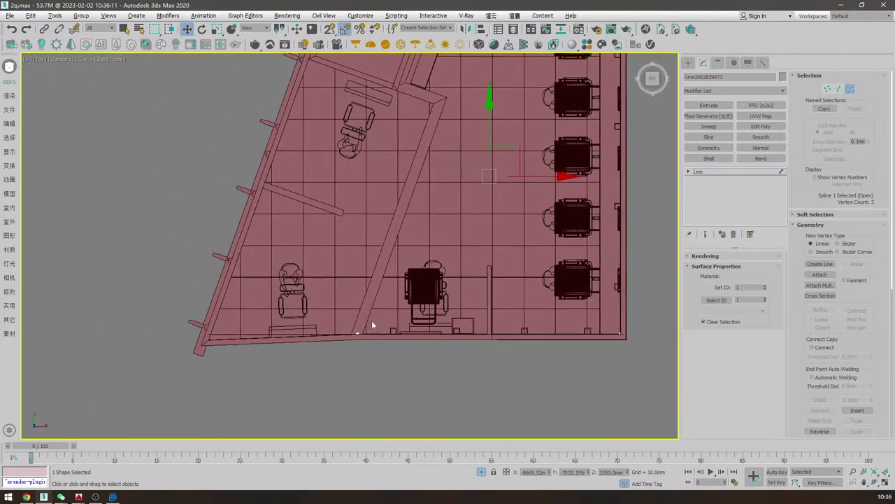
click(713, 173)
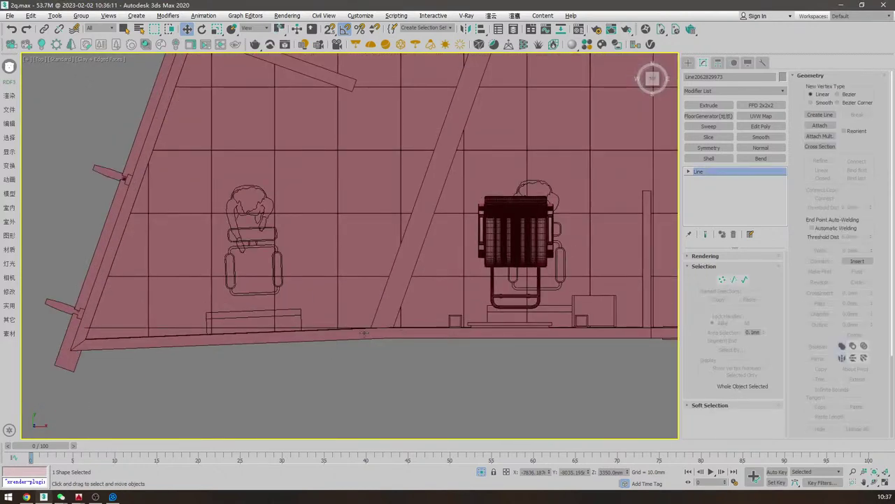
click(450, 338)
key(alt+q)
click(482, 397)
middle_drag(476, 335, 559, 257)
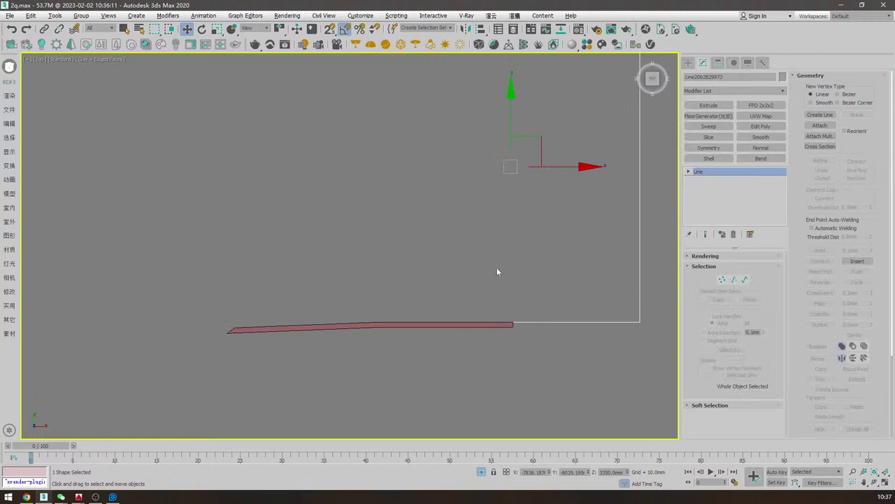
- Snap the line's end vertex to the far end of the angled back wall and insert a vertex at the wall's bend
key(1)
scroll(411, 328, up, 2)
drag(411, 320, 162, 326)
key(s)
key(s)
right_click(390, 275)
click(363, 319)
click(368, 318)
right_click(383, 256)
scroll(134, 321, up, 2)
drag(189, 297, 192, 334)
scroll(654, 294, down, 2)
- Outline the entire four-point spline inward to form a narrow closed band along the walls
click(745, 280)
scroll(661, 308, down, 3)
middle_drag(661, 308, 424, 316)
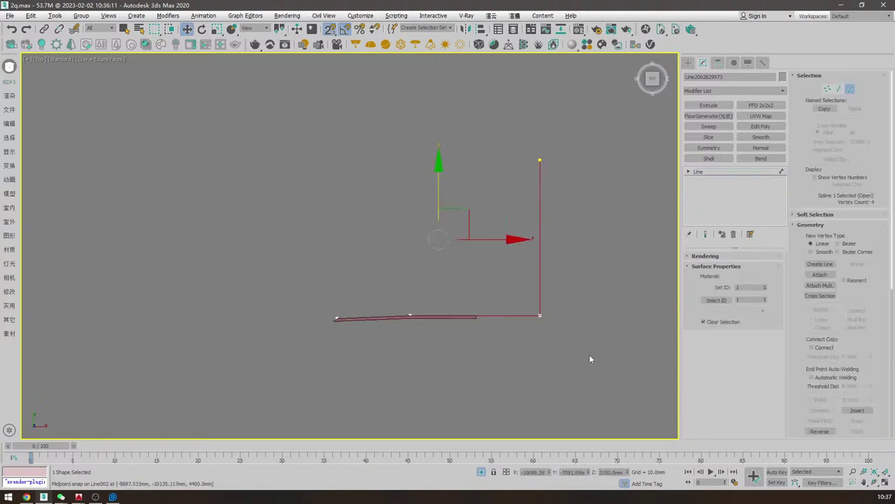
scroll(497, 291, up, 3)
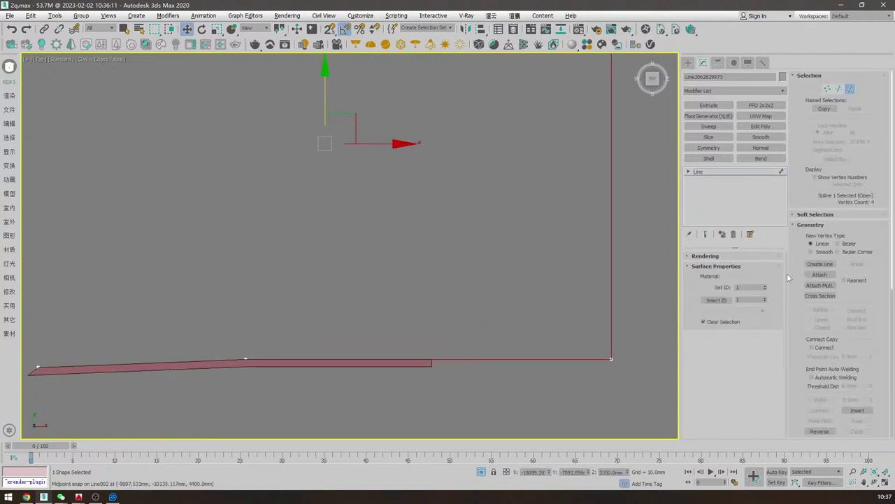
scroll(844, 292, down, 3)
drag(872, 315, 7, 333)
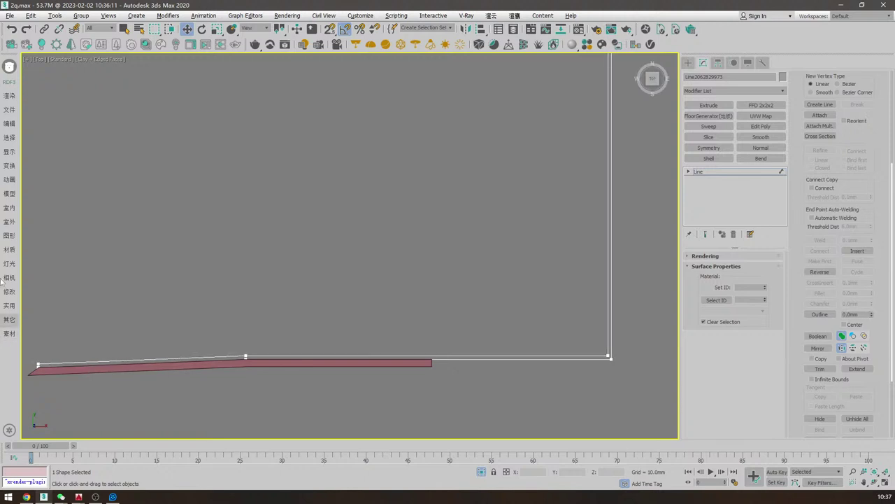
click(708, 172)
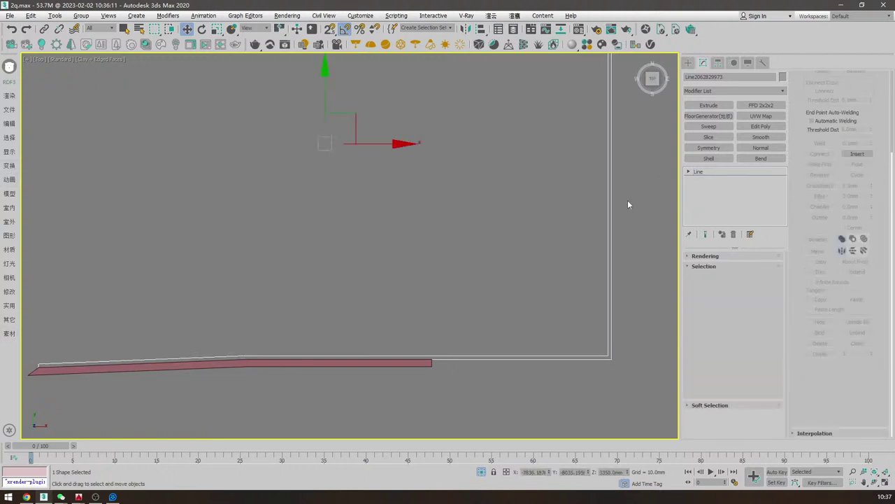
- Extrude the outlined band into a moulding strip, unhide all objects, and return to Camera001
key(c)
key(p)
scroll(476, 180, down, 4)
alt+middle_drag(476, 180, 484, 186)
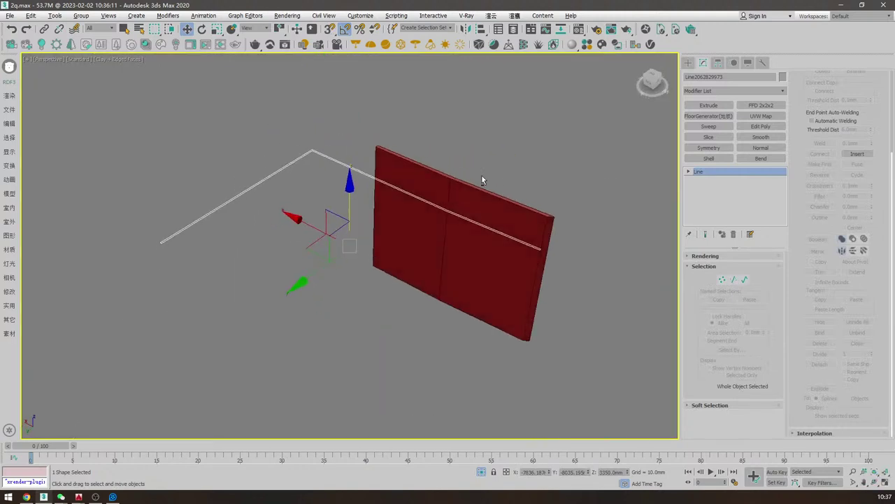
scroll(514, 168, up, 4)
click(706, 108)
right_click(574, 158)
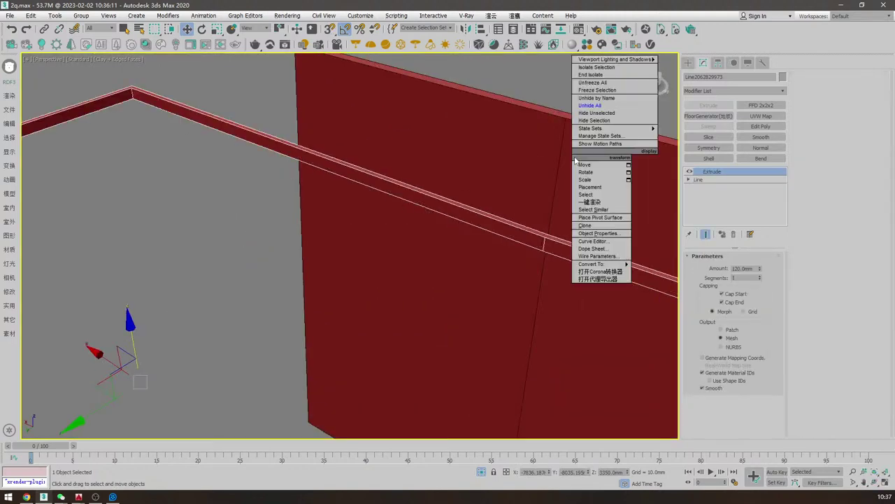
click(585, 106)
alt+middle_drag(506, 184, 470, 185)
key(c)
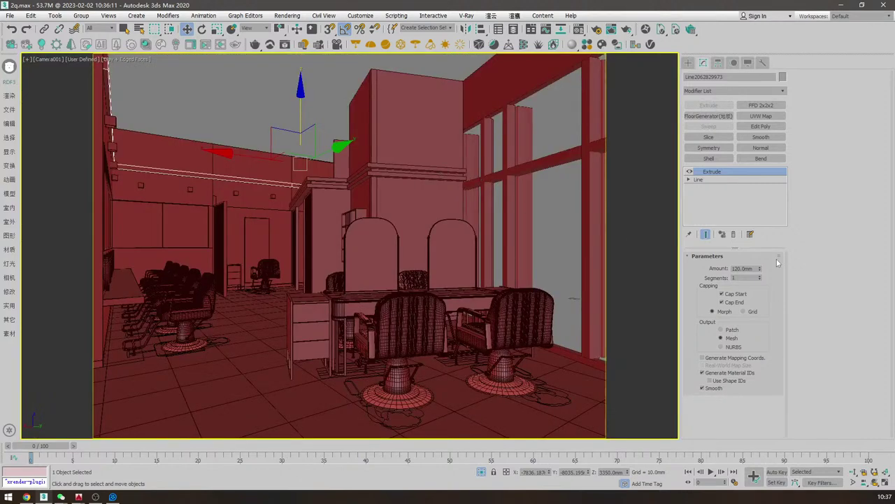
- Set the moulding strip's extrude amount to 100 mm and save the scene
click(745, 268)
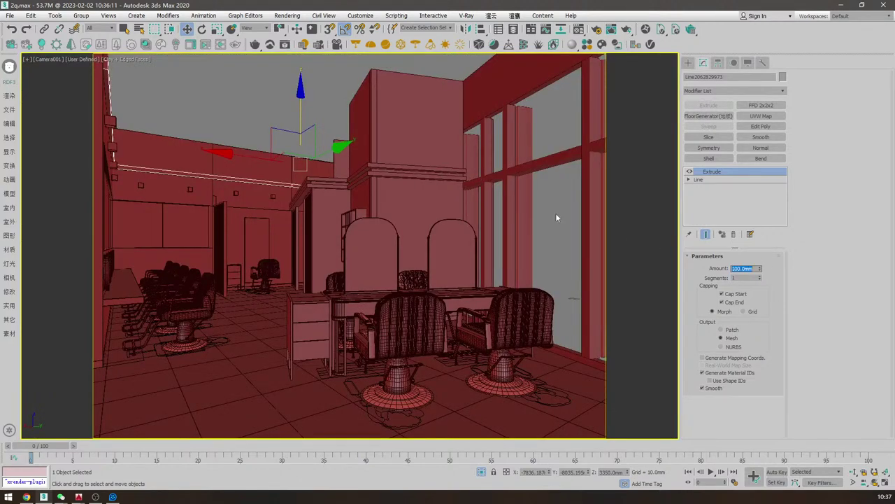
click(161, 172)
click(161, 172)
key(p)
key(z)
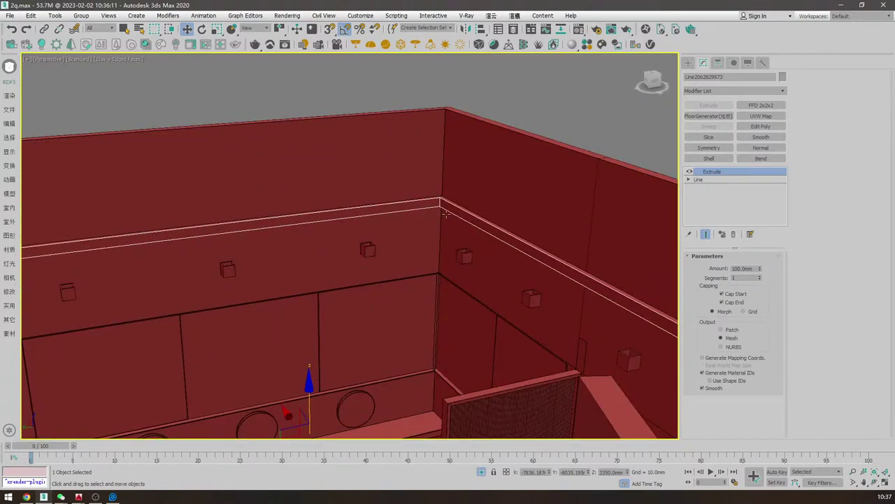
scroll(450, 214, down, 6)
alt+middle_drag(450, 214, 454, 224)
click(579, 202)
key(c)
key(ctrl+s)
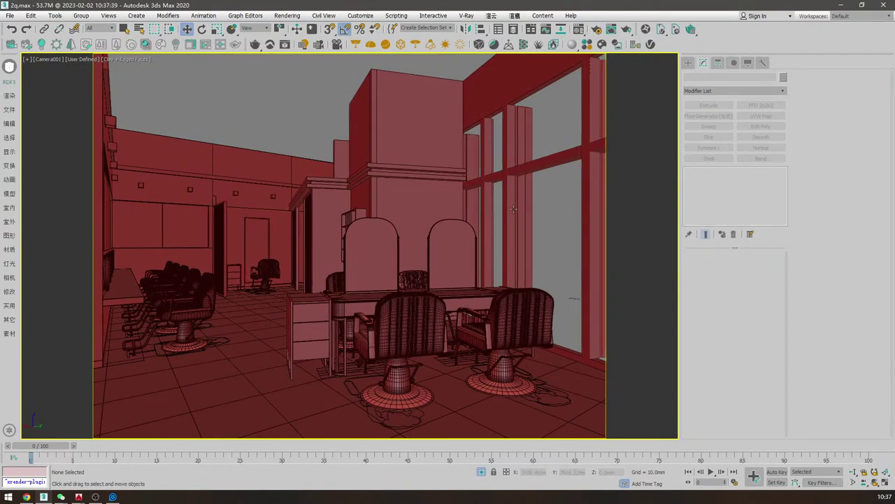
key(ctrl+s)
key(alt+Tab)
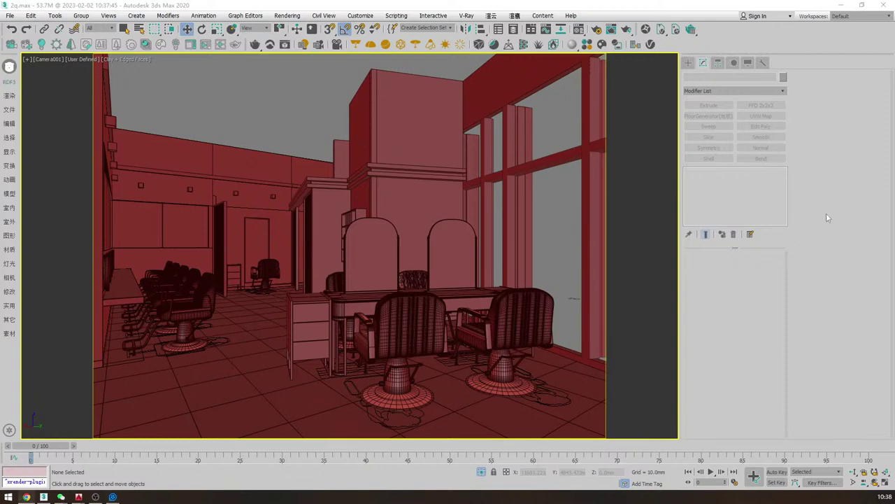
click(440, 224)
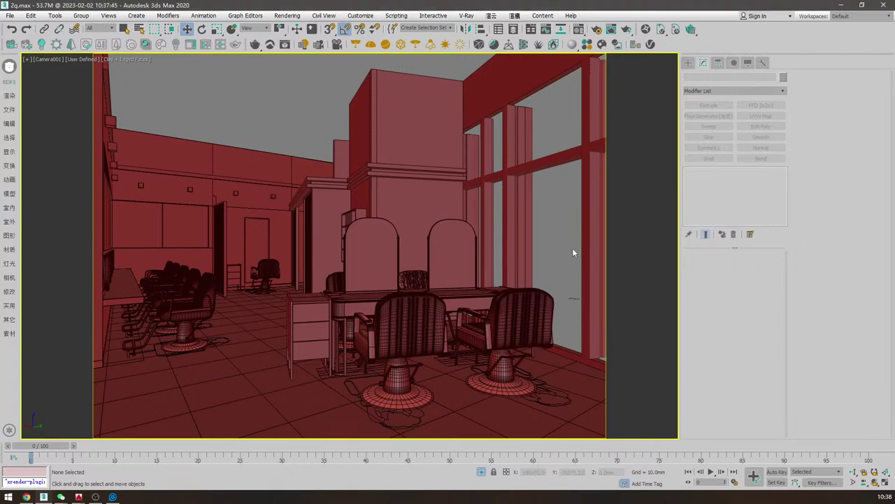
click(414, 320)
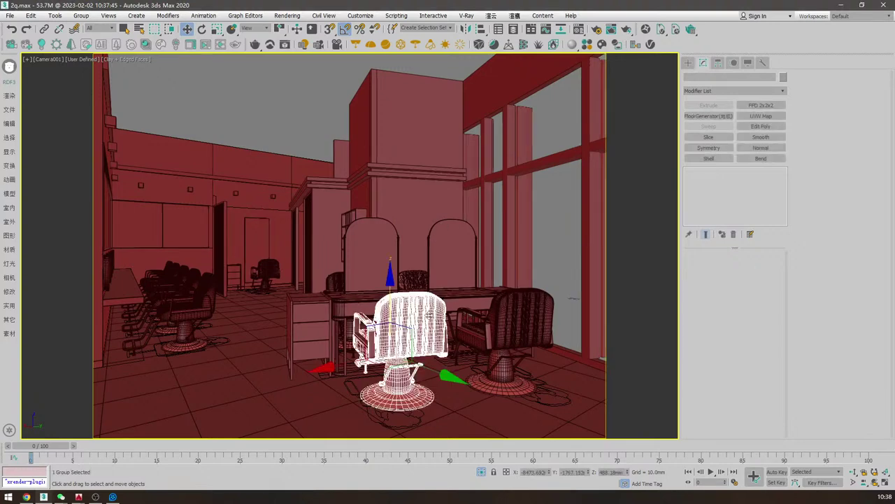
click(564, 269)
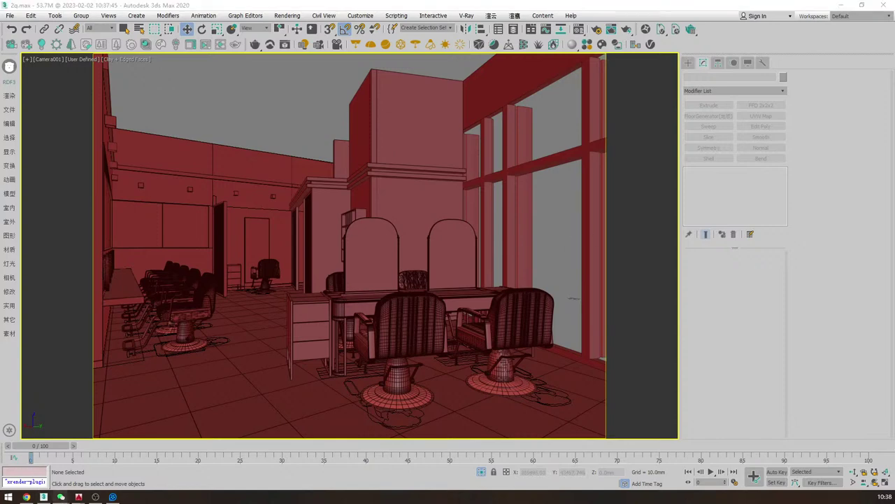
click(298, 115)
- Frame the whole floor plan in the top view and switch to the 131 drawing in AutoCAD
key(t)
key(z)
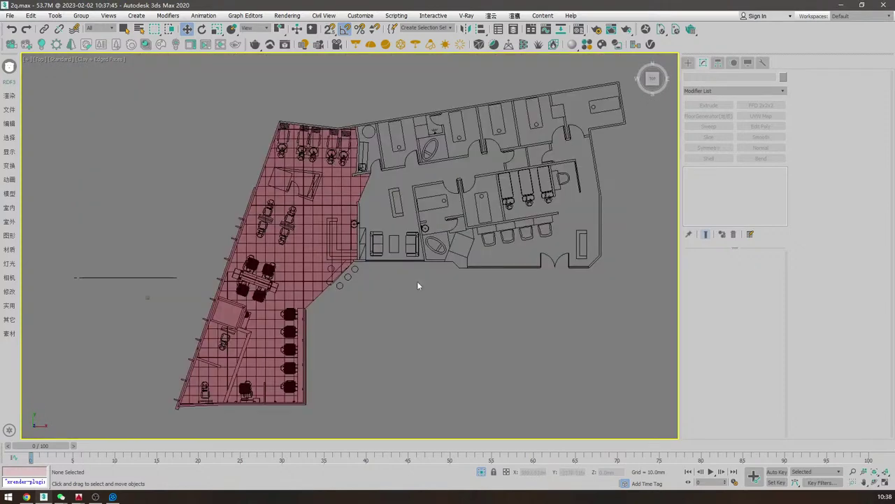
middle_drag(419, 280, 467, 210)
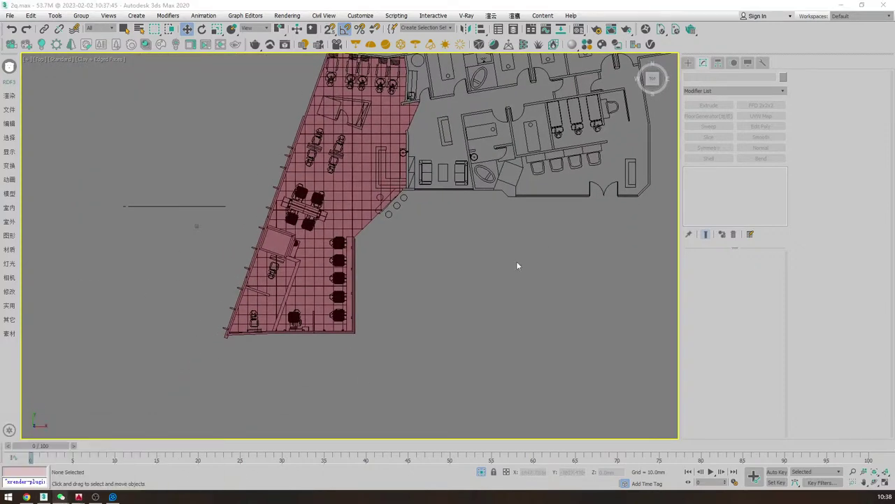
mouse_move(79, 496)
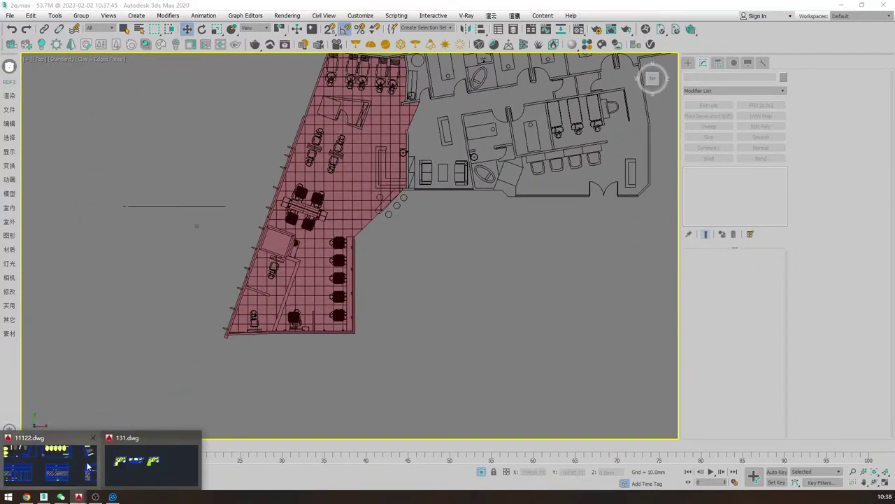
click(62, 470)
double_click(460, 108)
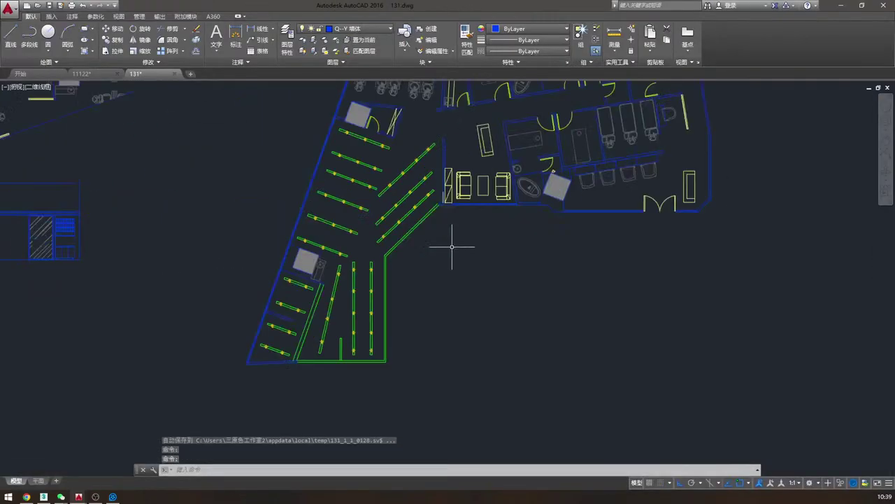
- Select the complete floor plan containing the ceiling light strips and copy it
scroll(453, 256, down, 2)
click(629, 378)
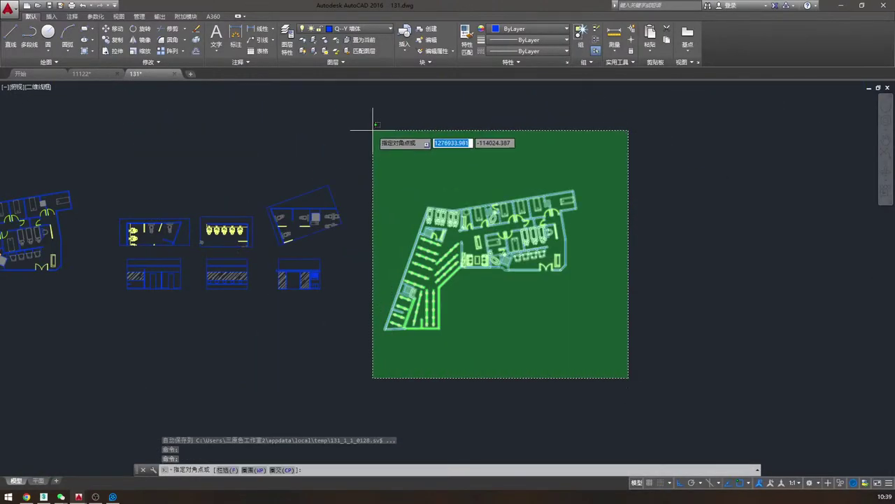
click(373, 130)
scroll(376, 320, up, 6)
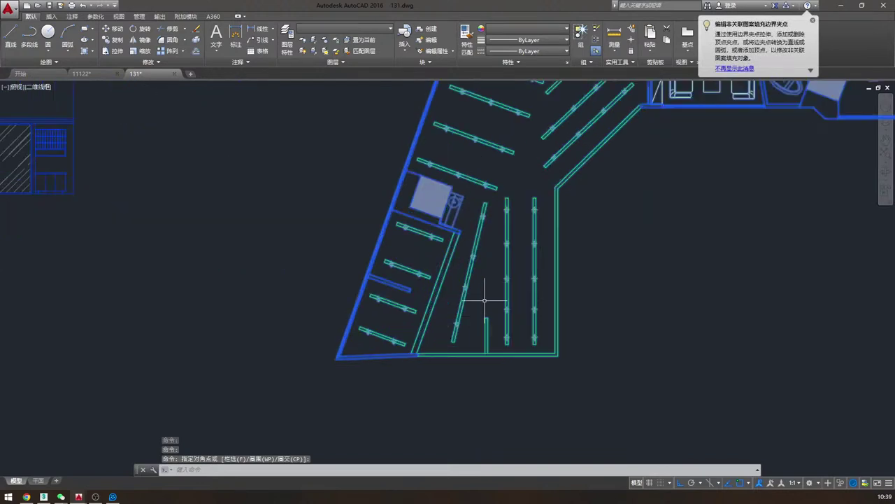
key(ctrl+c)
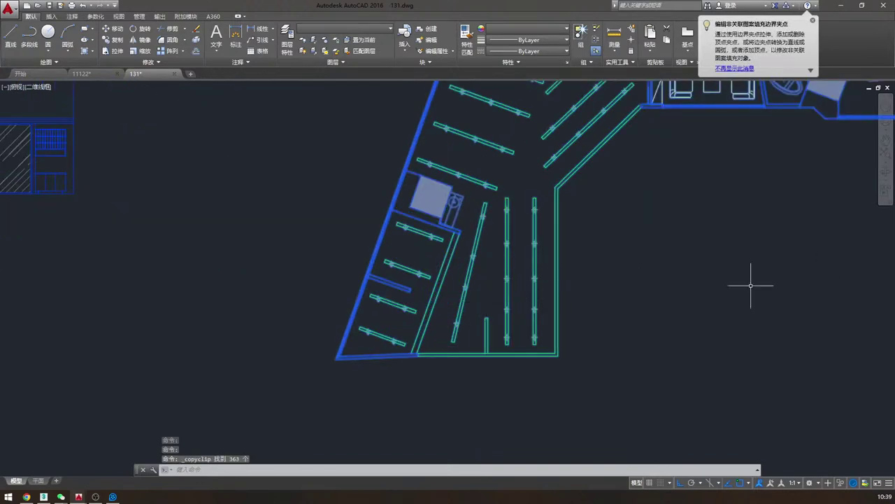
- Paste the copied ceiling plan into a new blank drawing, zoom to its extents, and turn off the grid
click(190, 73)
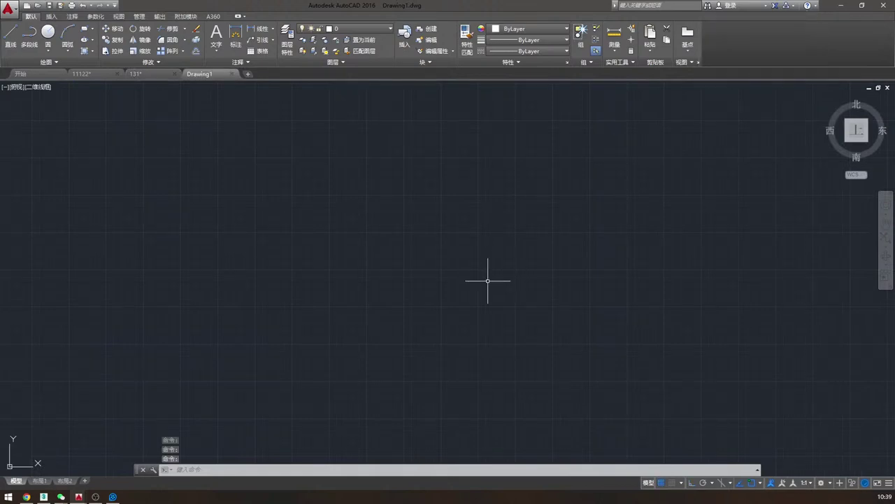
key(ctrl+v)
click(421, 351)
middle_click(501, 225)
middle_click(502, 225)
middle_drag(516, 273, 590, 204)
key(F7)
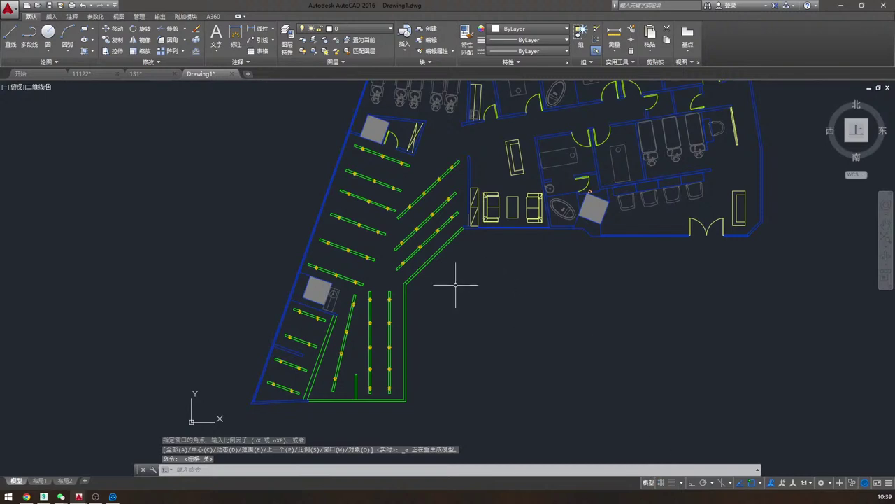
- Examine the layout of the ceiling light strips in the pasted plan and switch back to 3ds Max
scroll(350, 290, up, 4)
scroll(410, 290, down, 4)
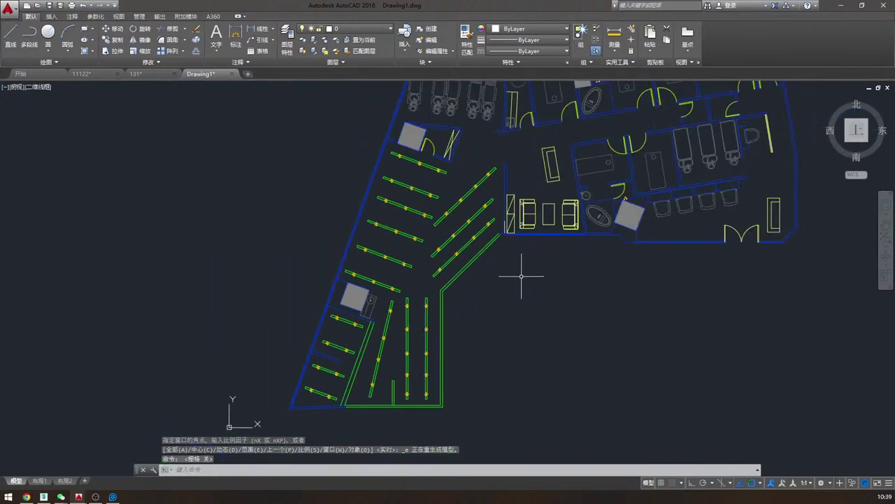
scroll(521, 276, up, 2)
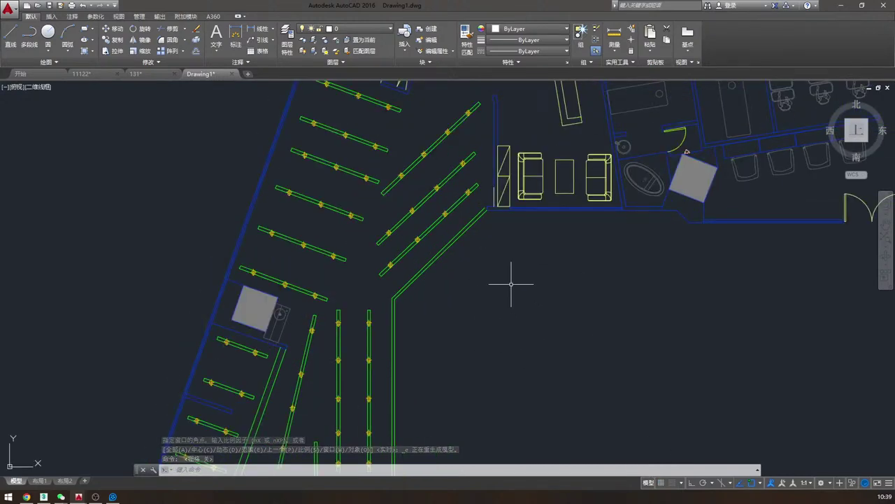
middle_drag(516, 293, 536, 206)
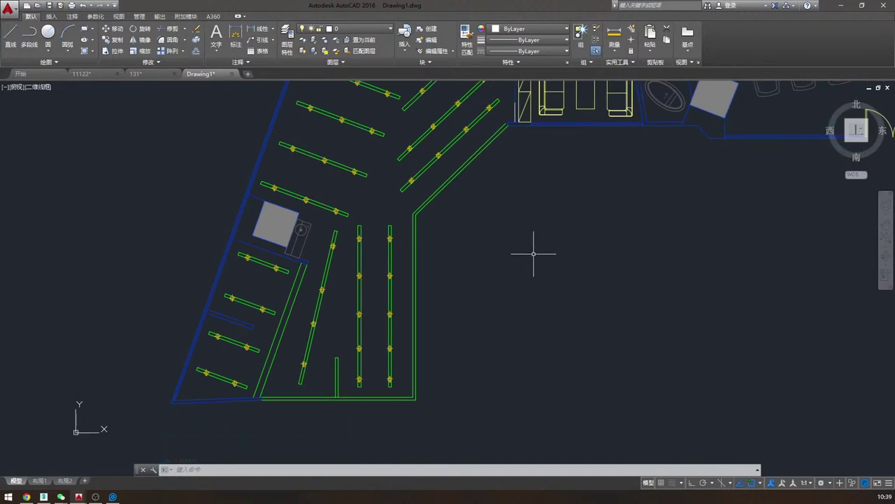
middle_drag(441, 234, 444, 293)
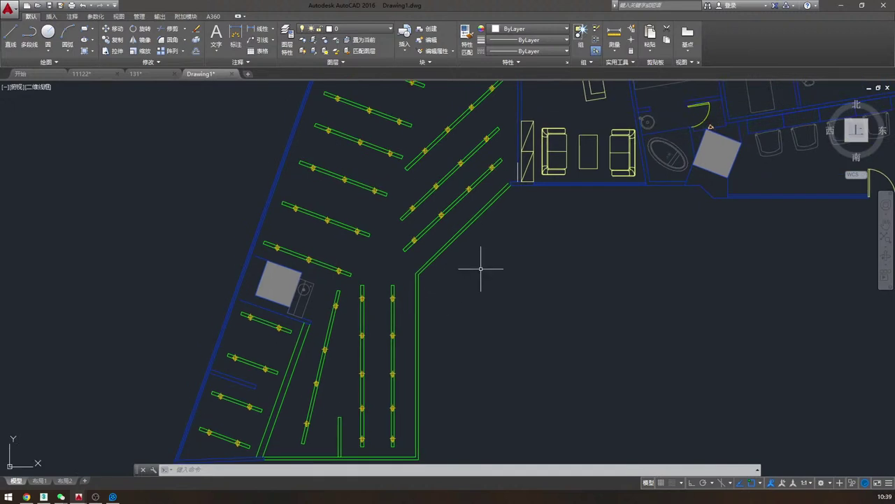
scroll(481, 268, down, 4)
click(7, 10)
key(Escape)
scroll(560, 308, down, 2)
click(715, 392)
click(269, 128)
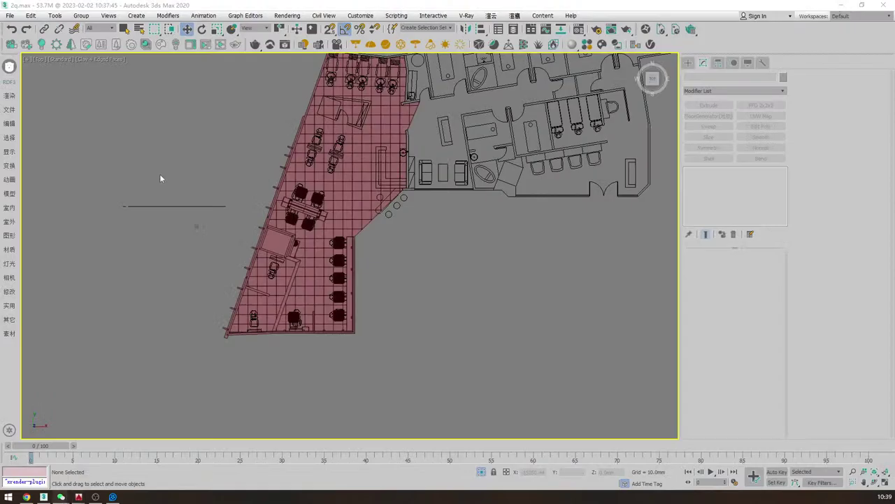
- Switch to AutoCAD and try to save the pasted ceiling drawing to the desktop as Drawing1.dwg, overwriting the existing file
click(10, 110)
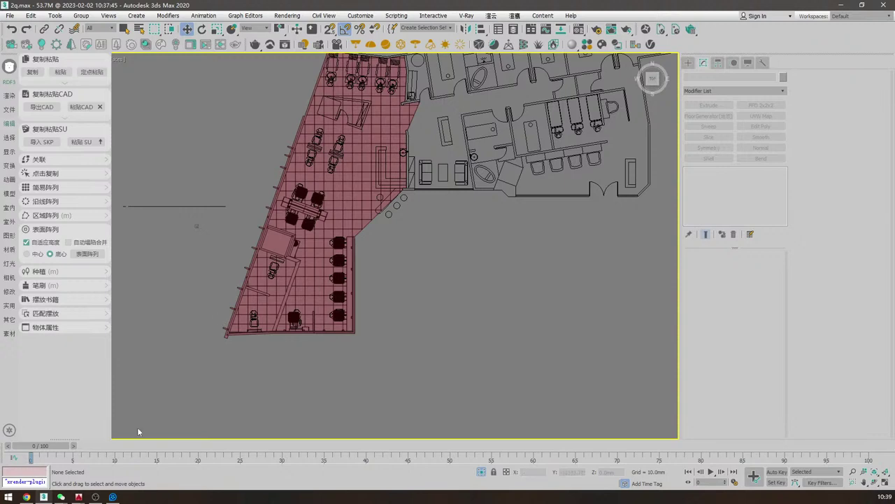
mouse_move(79, 495)
click(260, 461)
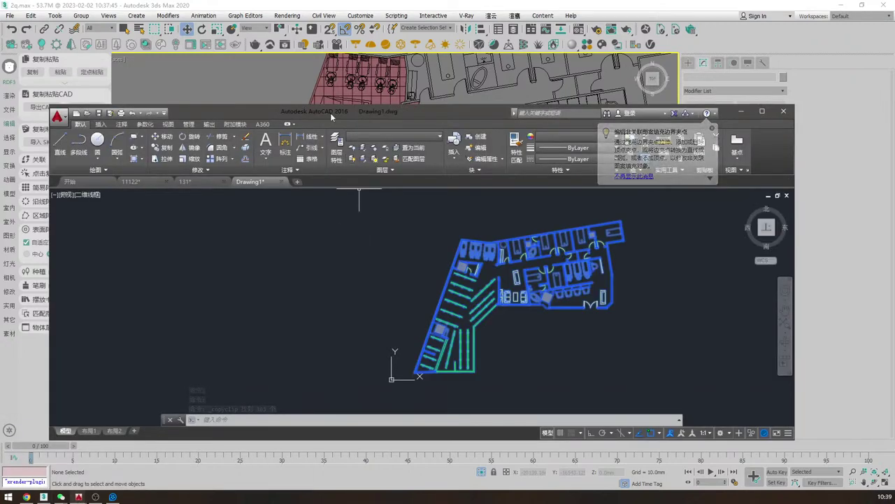
double_click(330, 112)
click(10, 6)
click(33, 121)
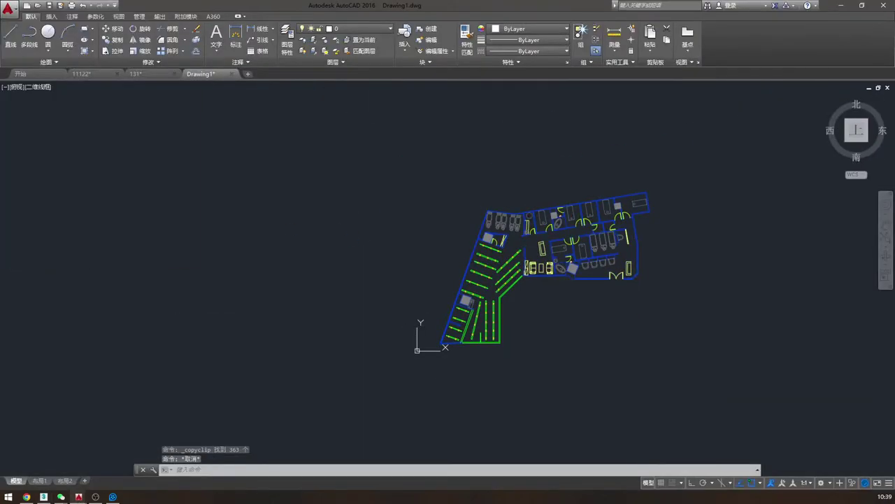
click(678, 307)
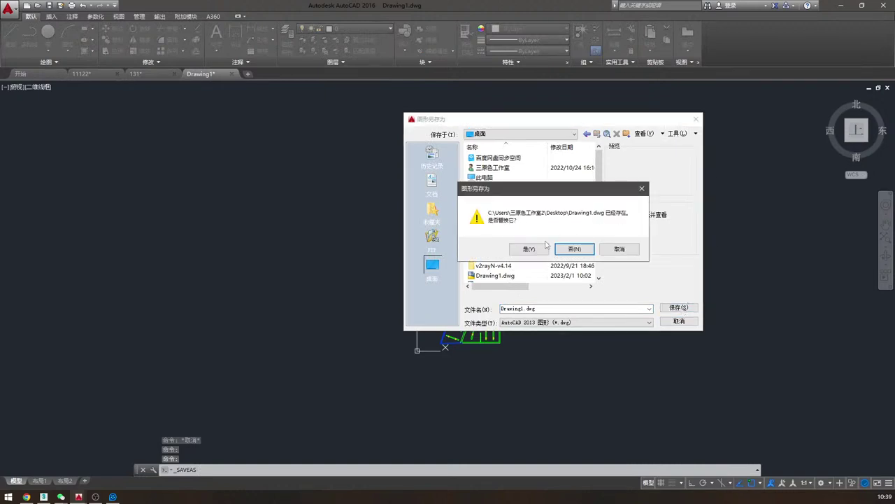
click(531, 249)
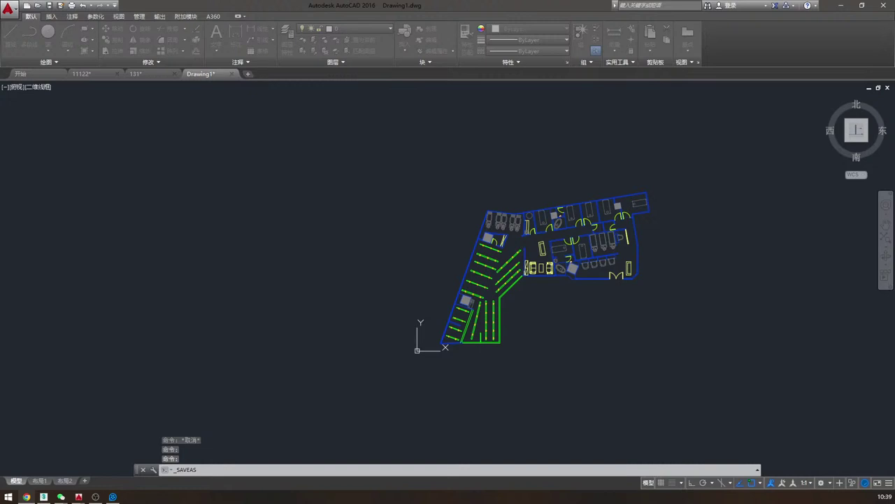
- Return to 3ds Max, close the AutoCAD session and reopen the 131 drawing in AutoCAD
key(alt+Tab)
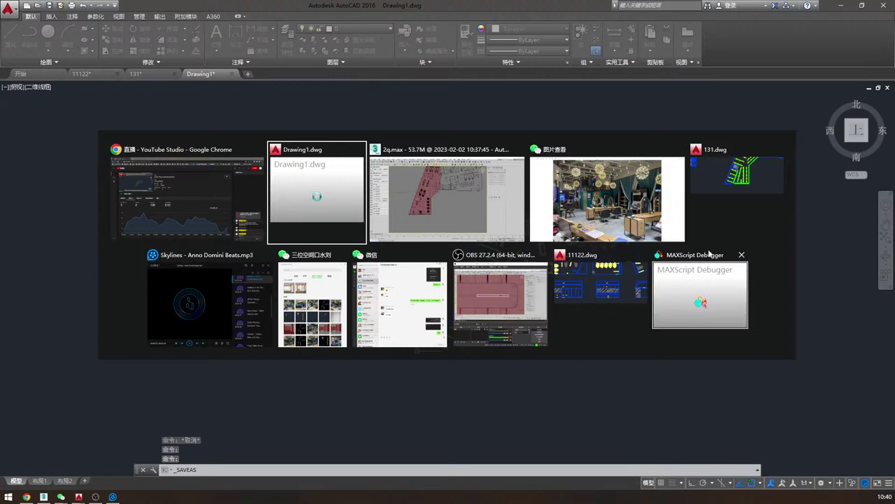
click(438, 179)
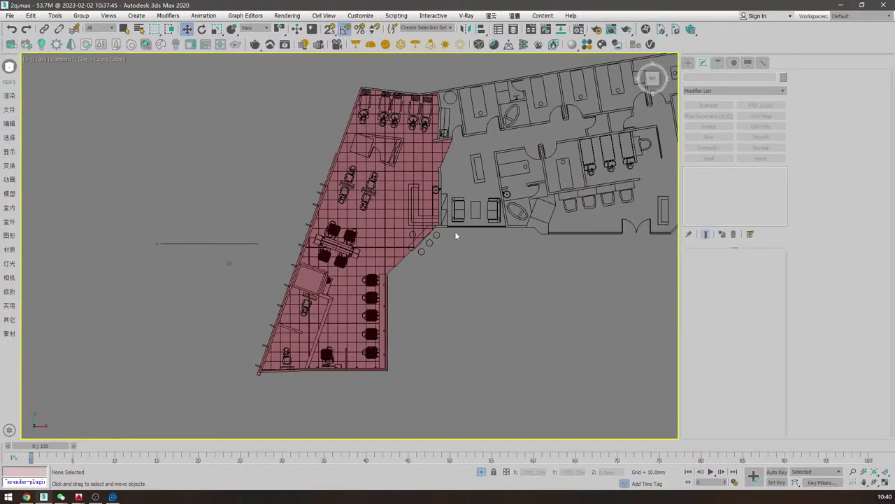
right_click(78, 496)
click(77, 481)
right_click(481, 497)
click(393, 457)
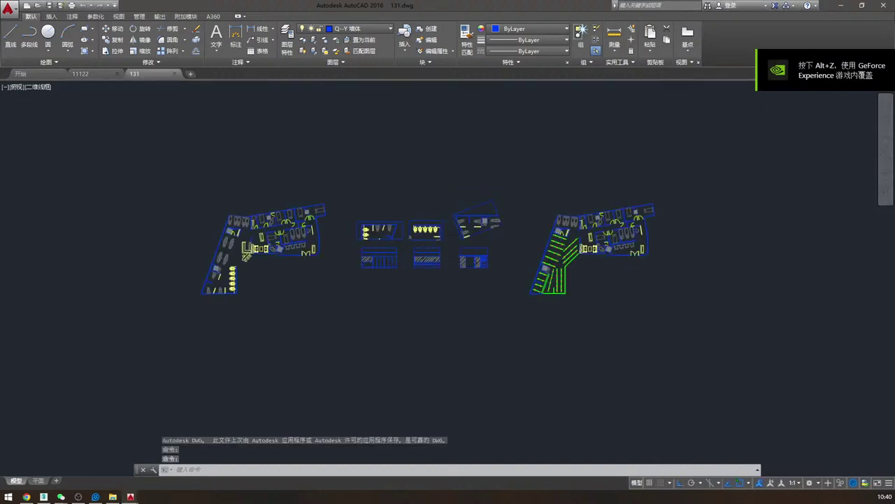
- Select the entire floor plan with the green ceiling light strips in the 131 drawing and copy it
scroll(633, 284, up, 4)
middle_drag(633, 282, 477, 333)
scroll(447, 343, down, 4)
click(615, 388)
click(289, 105)
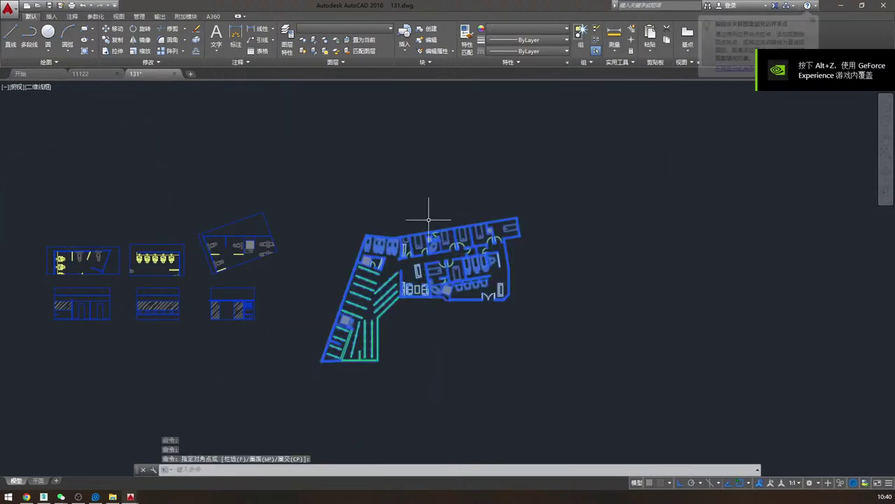
key(ctrl+c)
- Create a new blank drawing, paste the copied ceiling plan into it and zoom to its extents
click(190, 73)
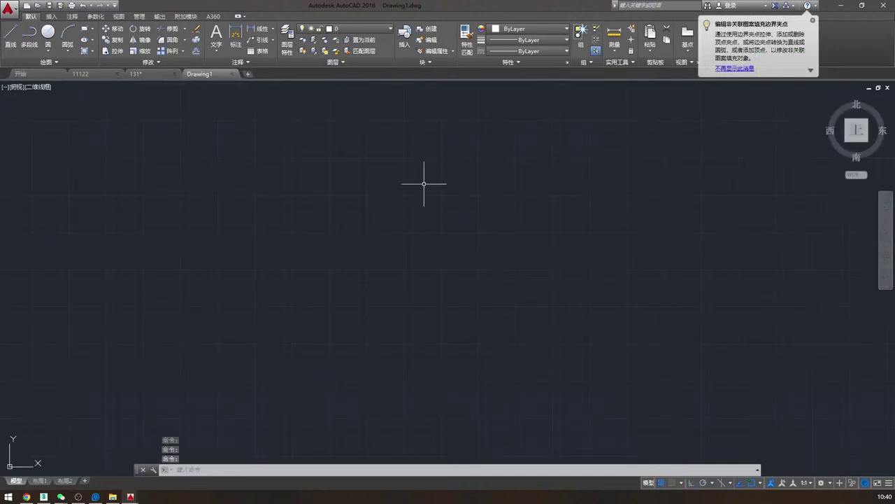
key(ctrl+v)
middle_click(404, 242)
middle_click(405, 243)
- Save the new ceiling drawing to the desktop as 5.dwg and return to 3ds Max
click(9, 9)
click(30, 121)
key(ctrl+shift+s)
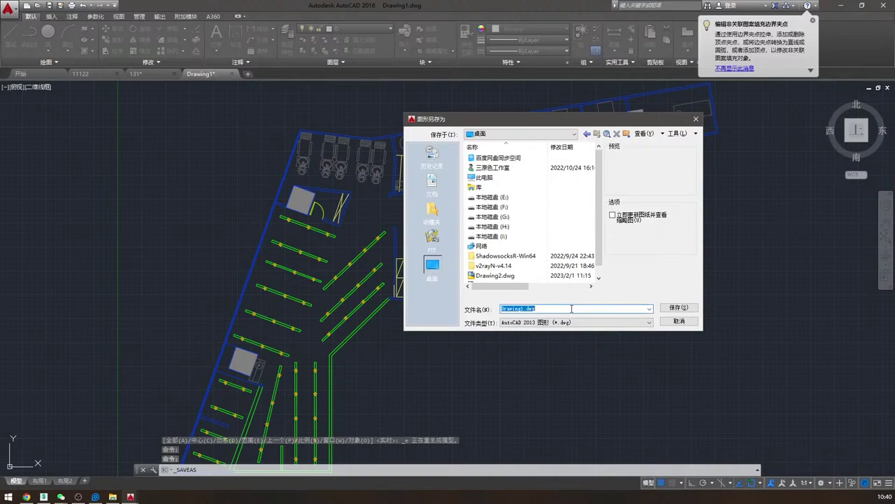
click(679, 308)
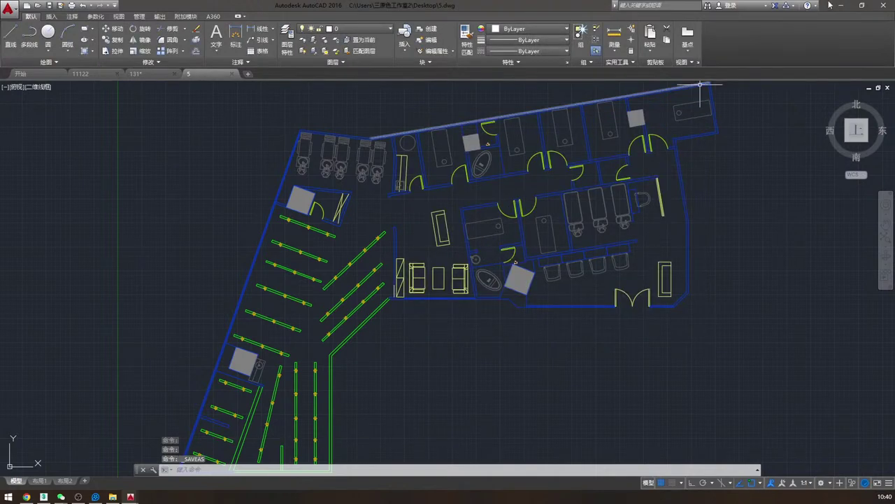
click(841, 5)
click(10, 16)
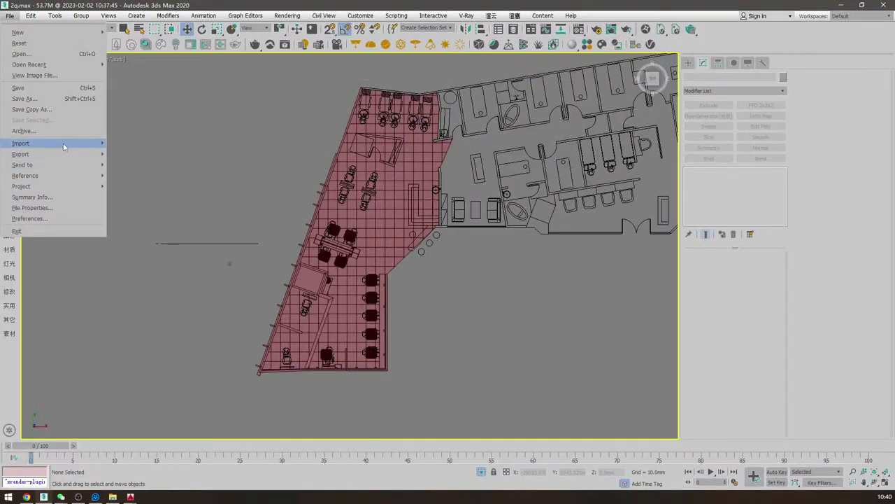
mouse_move(64, 146)
click(140, 153)
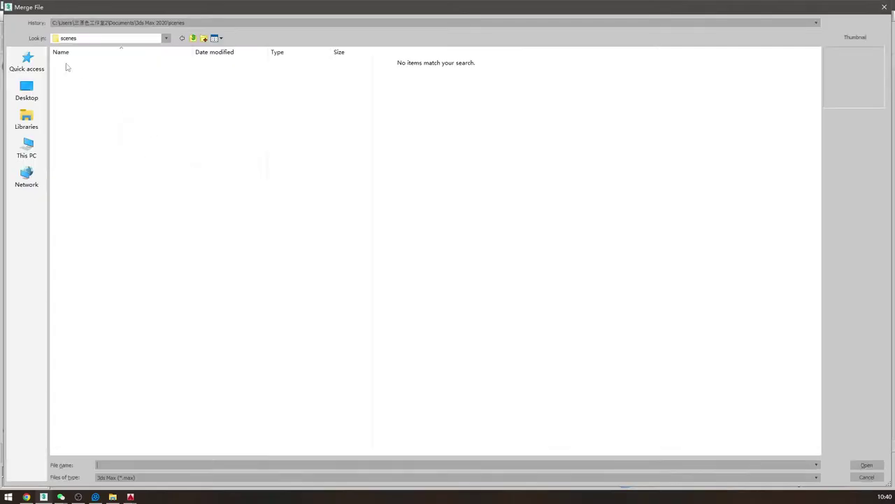
key(Escape)
- Import the ceiling plan 5.dwg from the desktop into the scene
click(10, 15)
mouse_move(73, 142)
click(130, 144)
click(26, 90)
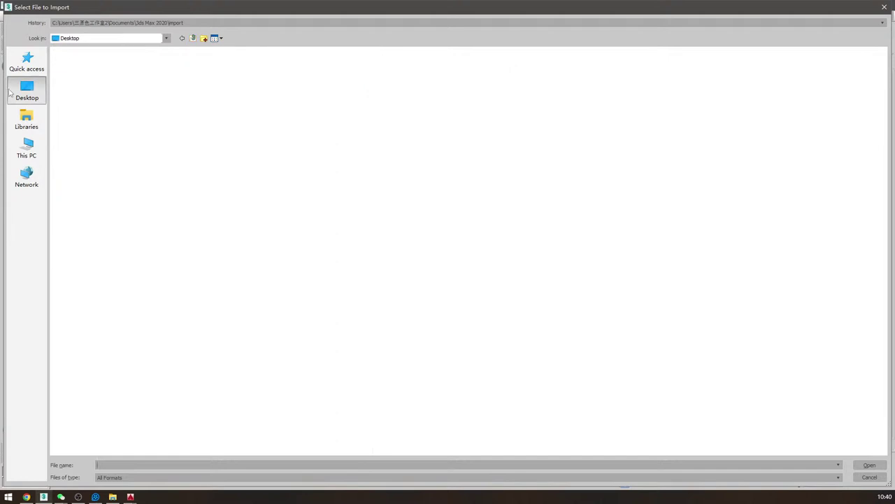
double_click(714, 226)
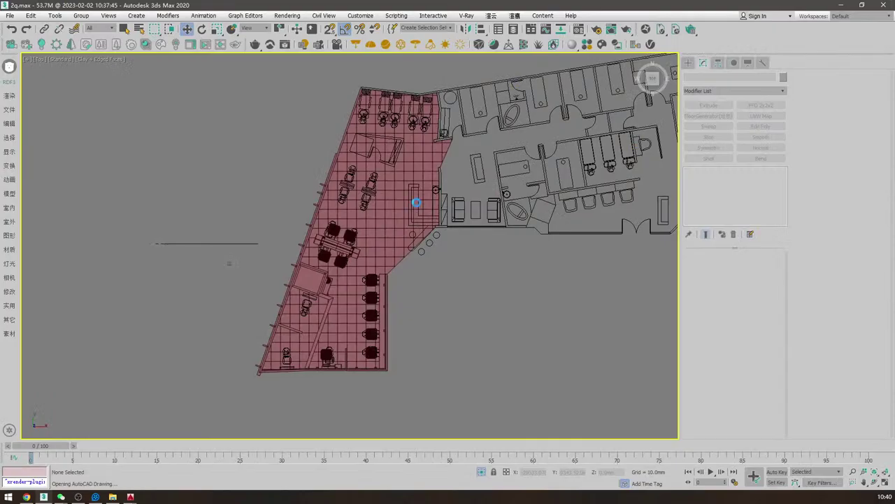
click(479, 382)
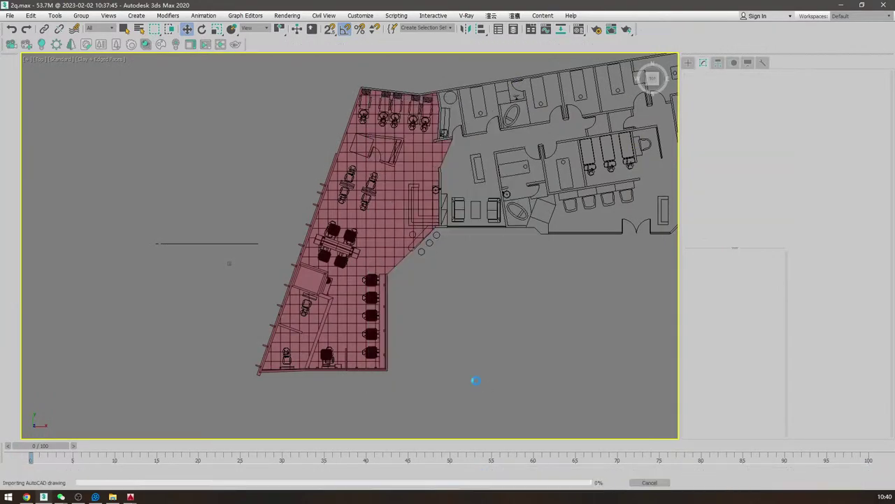
- Group all the imported ceiling plan lines and set the group's object color to black
drag(599, 356, 284, 84)
click(82, 15)
click(87, 28)
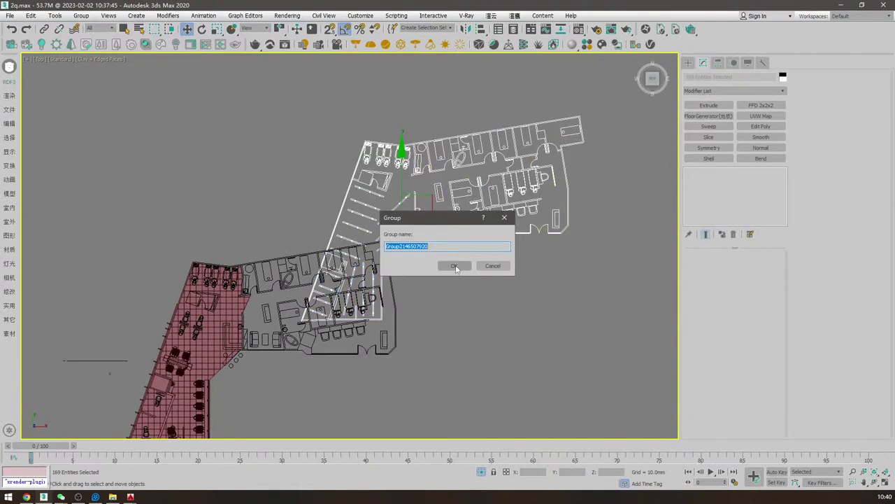
click(459, 264)
click(783, 76)
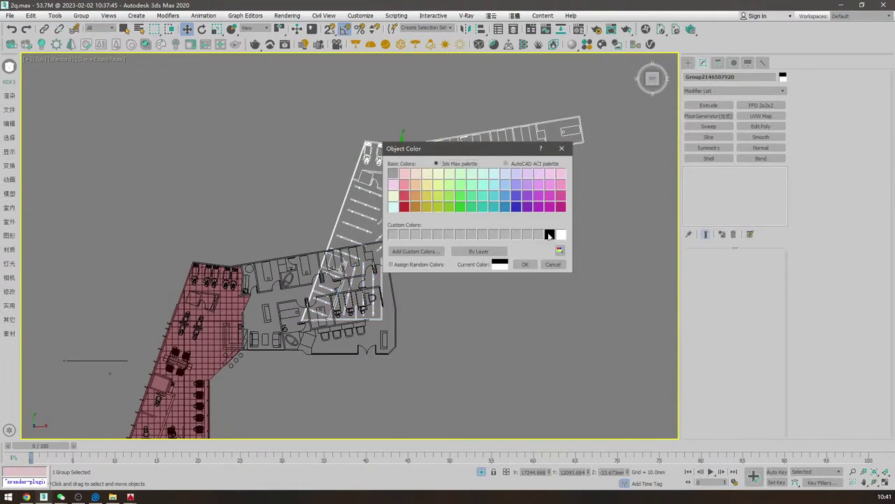
click(525, 265)
- Align the ceiling plan group with the existing floor plan by snapping its outer wall corner to the matching corner
middle_drag(492, 275, 561, 215)
drag(476, 154, 254, 312)
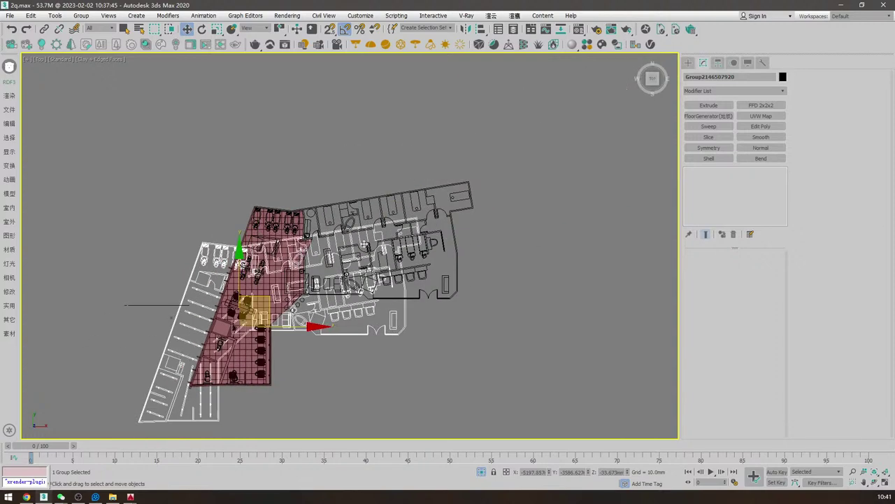
scroll(408, 212, up, 3)
key(s)
drag(405, 229, 554, 121)
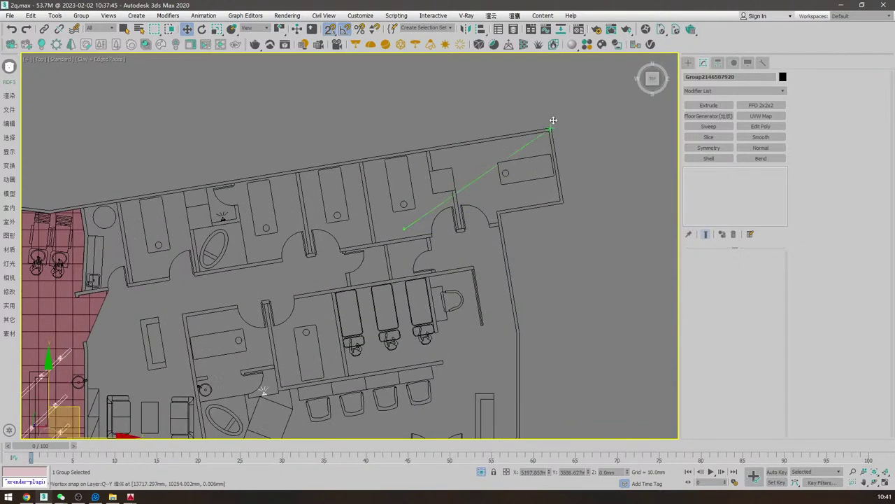
- Turn off snapping and move the ceiling plan group sideways until it is clear of the salon model
scroll(543, 161, down, 4)
middle_drag(424, 257, 580, 224)
key(s)
drag(582, 222, 233, 201)
right_click(387, 166)
click(401, 96)
- Examine the ceiling plan's light strip and spotlight layout in the top view, and switch to the camera view
key(f)
key(t)
scroll(421, 171, down, 1)
middle_drag(422, 171, 374, 205)
middle_drag(147, 285, 326, 168)
scroll(326, 172, up, 5)
scroll(420, 210, up, 3)
middle_drag(410, 259, 318, 317)
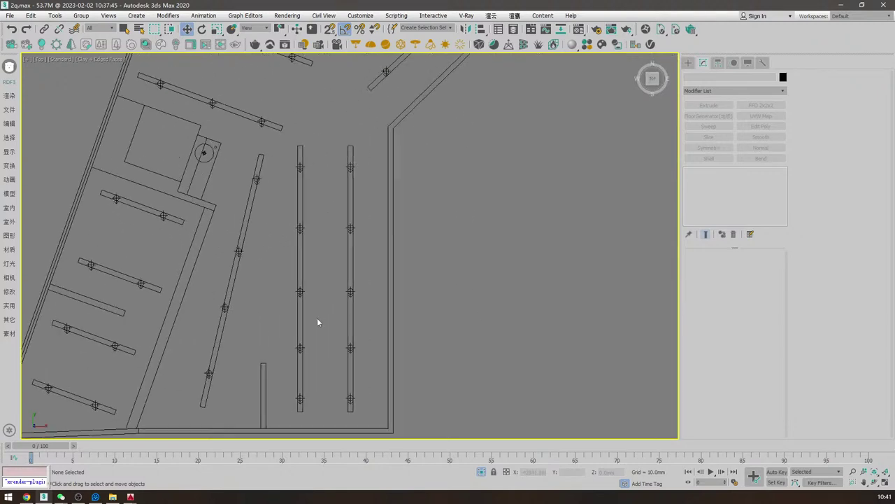
scroll(389, 231, down, 4)
scroll(370, 254, down, 1)
scroll(423, 250, up, 2)
scroll(424, 250, down, 4)
scroll(376, 259, up, 2)
scroll(404, 250, up, 3)
key(c)
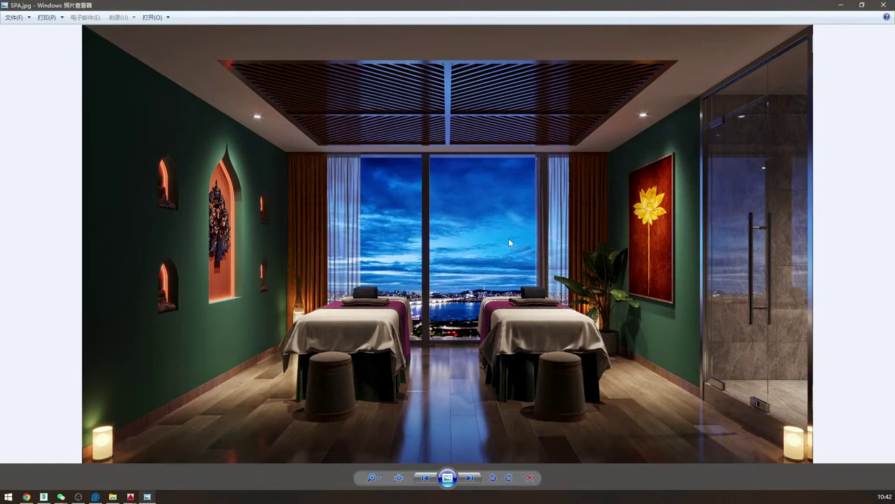
- Browse the SPA, panorama and lobby reference renderings and close the image viewer
key(Right)
key(Right)
scroll(509, 236, down, 1)
scroll(510, 236, down, 1)
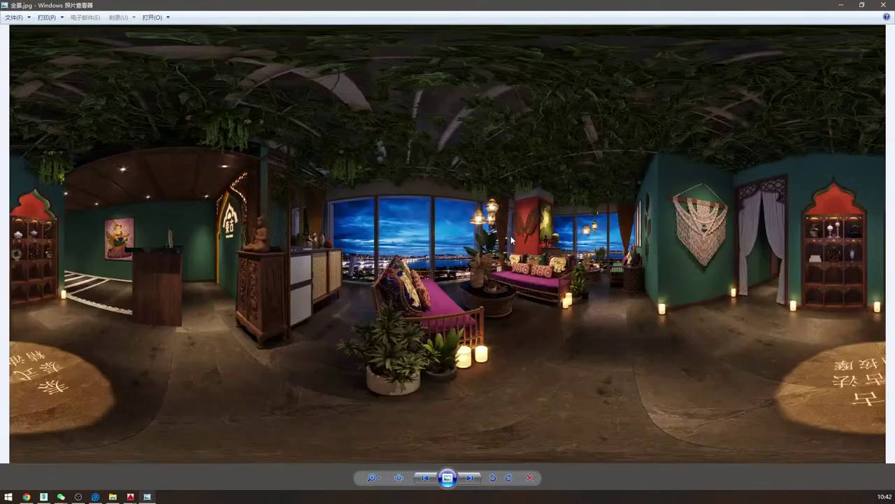
scroll(622, 192, down, 1)
scroll(623, 196, down, 1)
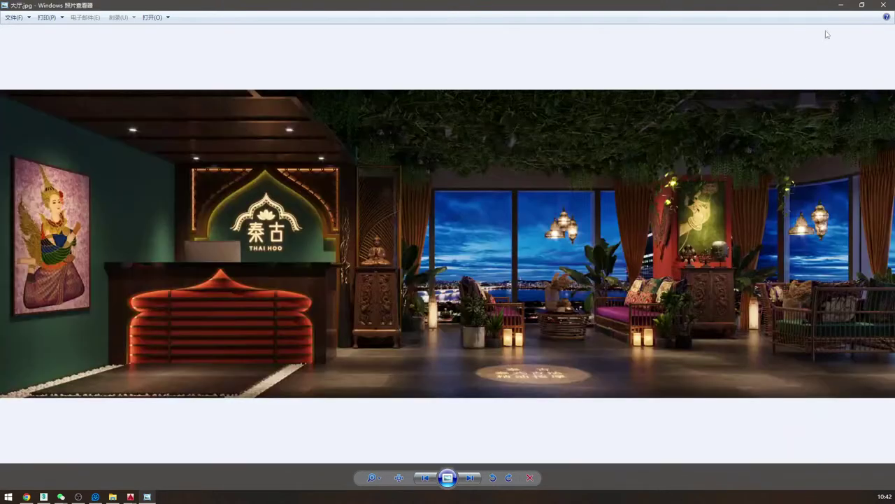
scroll(814, 36, down, 1)
click(883, 5)
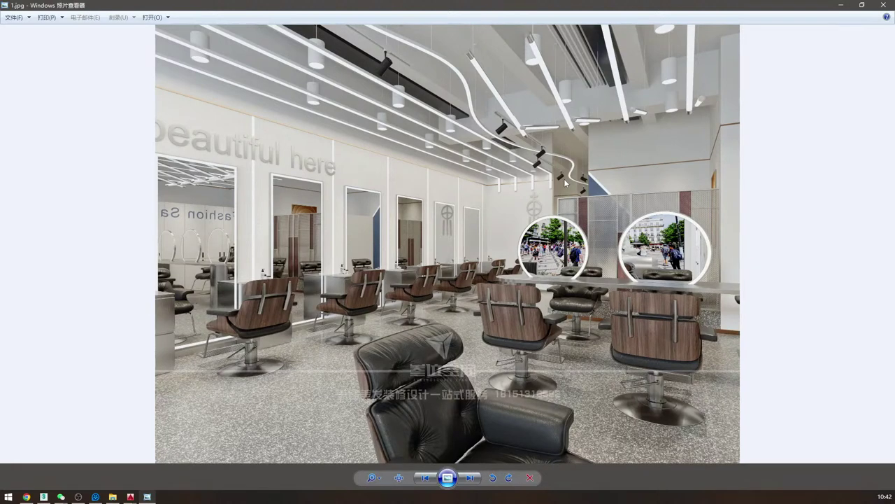
- Look through the hair salon reference renderings for ceiling and light strip designs and close the image viewer
key(Right)
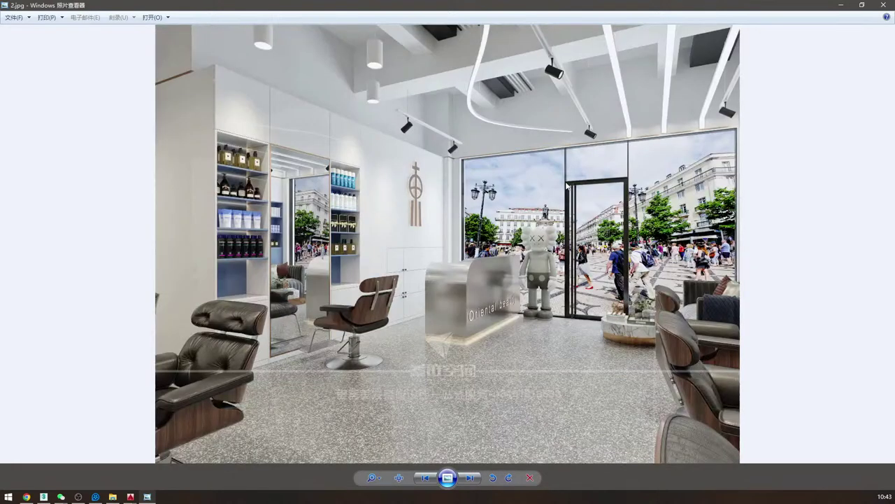
key(Right)
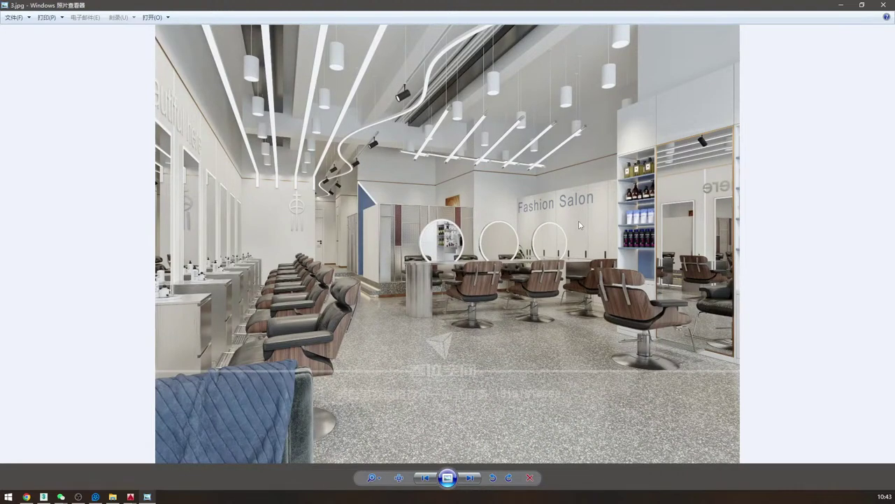
key(Right)
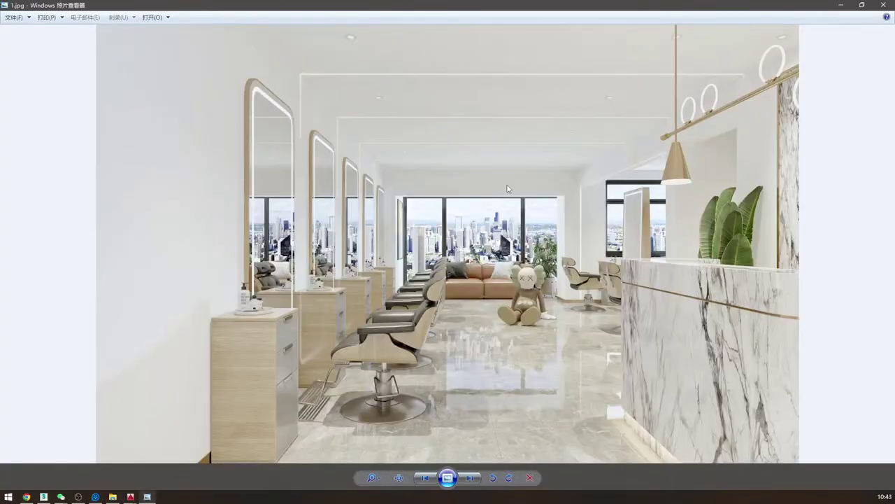
key(Right)
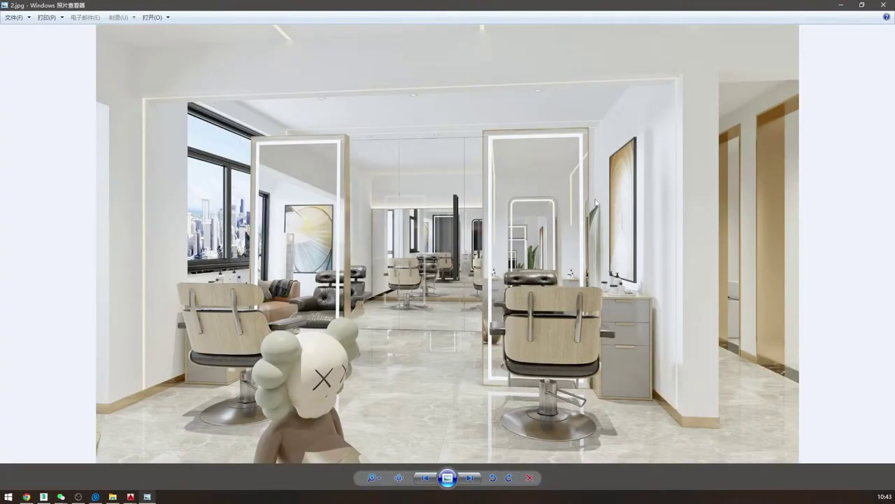
key(Right)
key(Right)
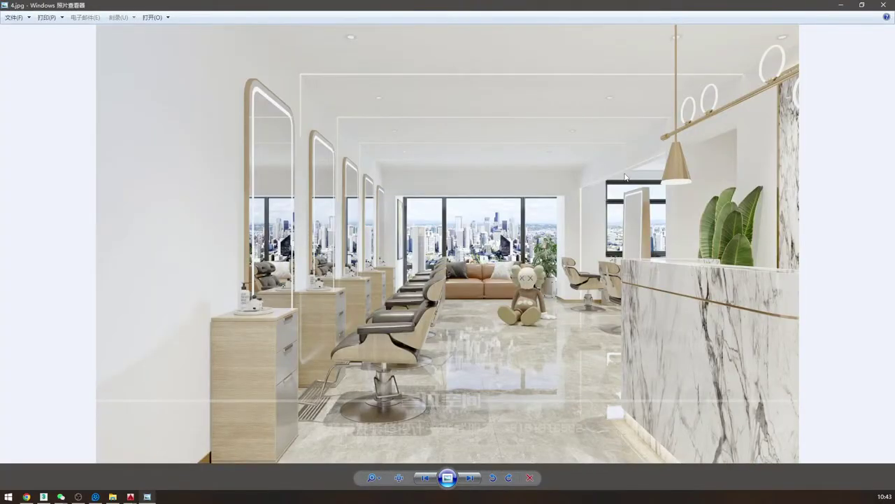
key(Right)
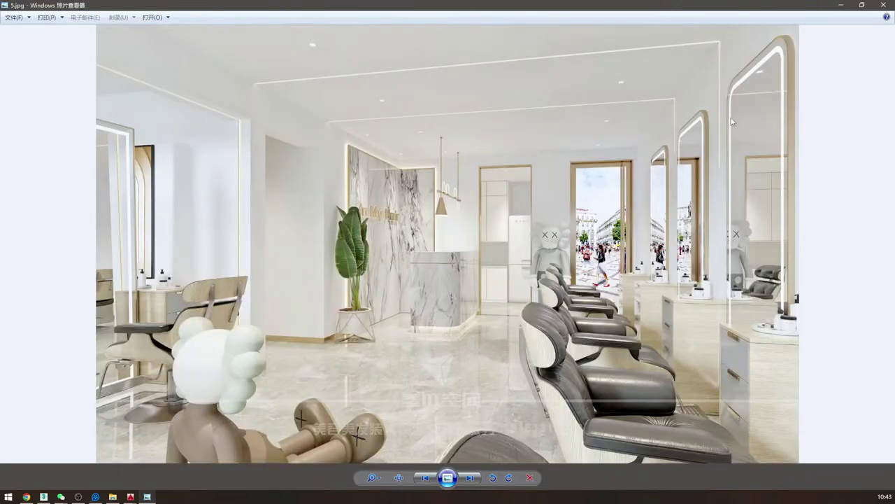
key(Right)
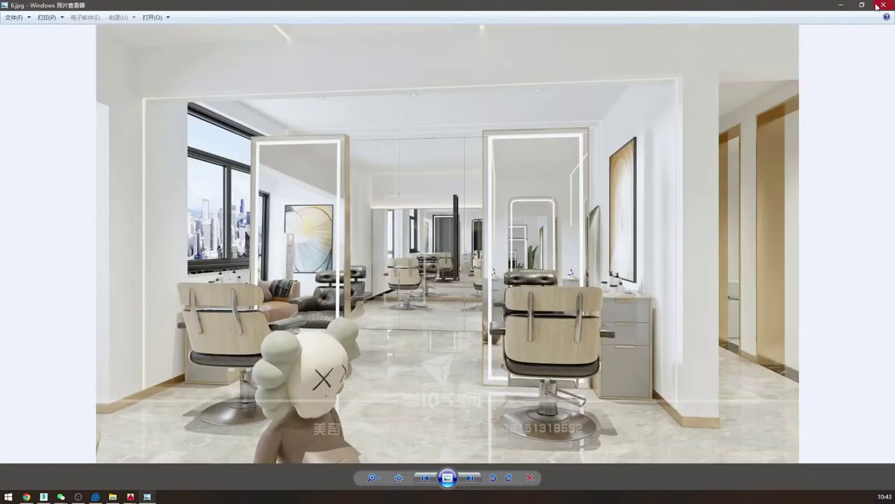
click(883, 5)
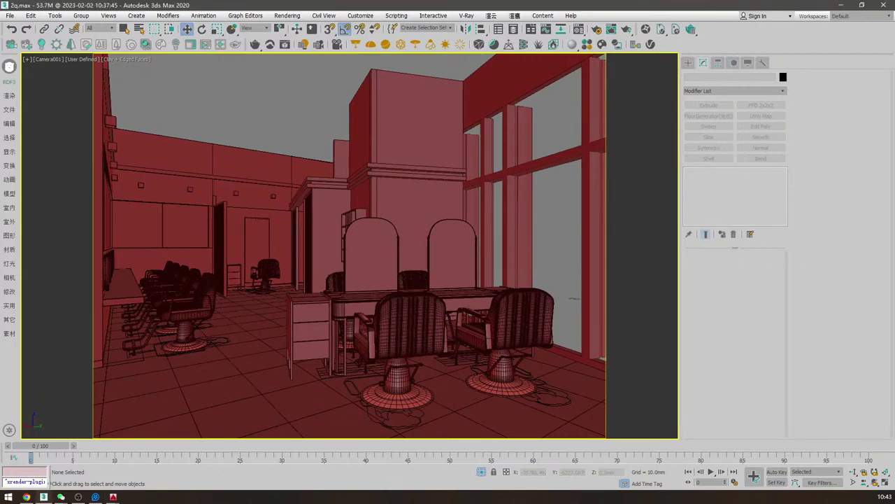
- Examine the light strips and spotlights of the ceiling plan up close in the top view
key(alt+Tab)
key(t)
middle_drag(105, 280, 411, 207)
scroll(418, 232, up, 6)
middle_drag(494, 224, 466, 240)
scroll(442, 214, up, 4)
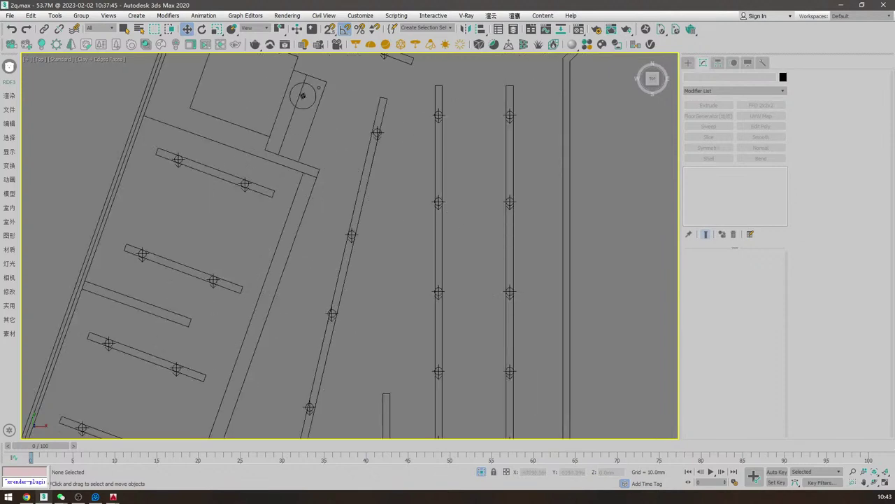
- Switch to the 下载模型 folder in File Explorer, maximize its window, and search it for 灯
key(alt+Tab)
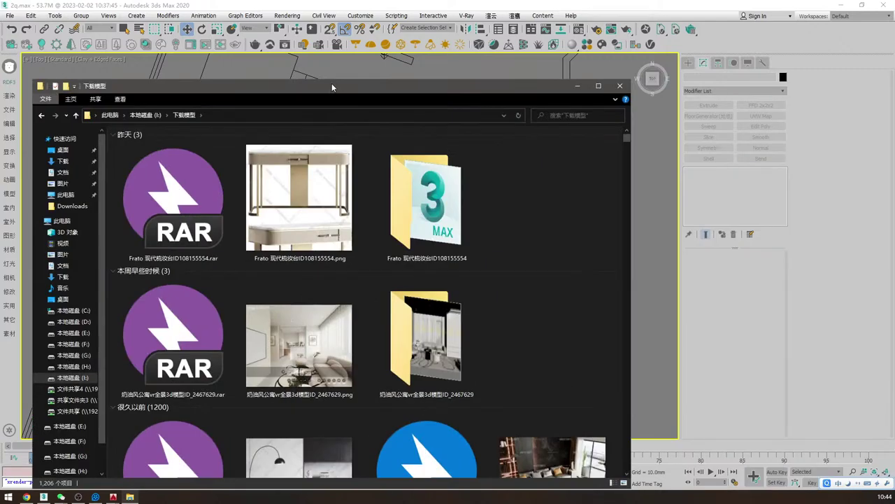
double_click(332, 83)
click(832, 35)
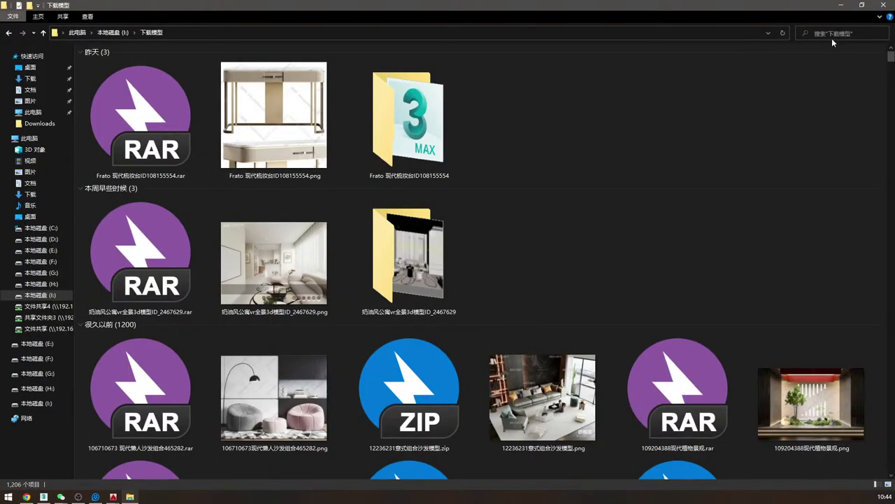
text(deng)
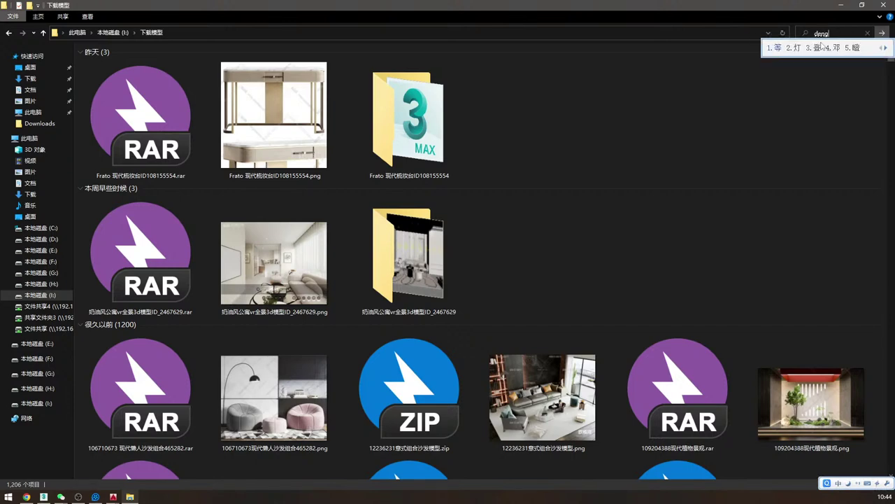
key(space)
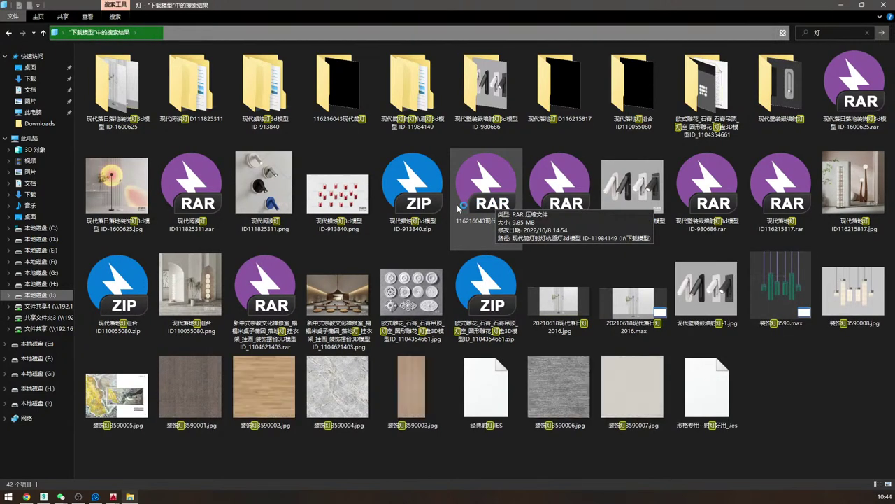
- Open the ID_2149359_2016 folder inside the 现代筒灯射灯轨道灯3d模型 results folder, start a second 3ds Max instance, and close the picture pop-up
double_click(423, 98)
double_click(121, 69)
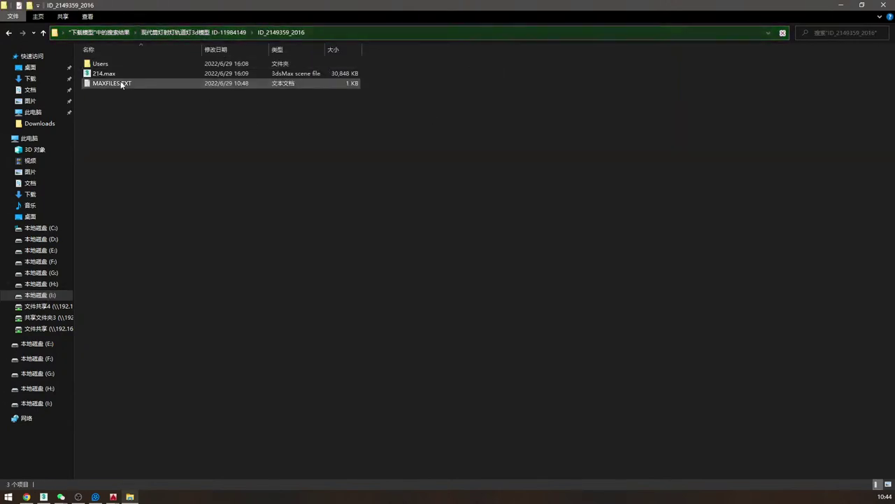
drag(115, 74, 61, 451)
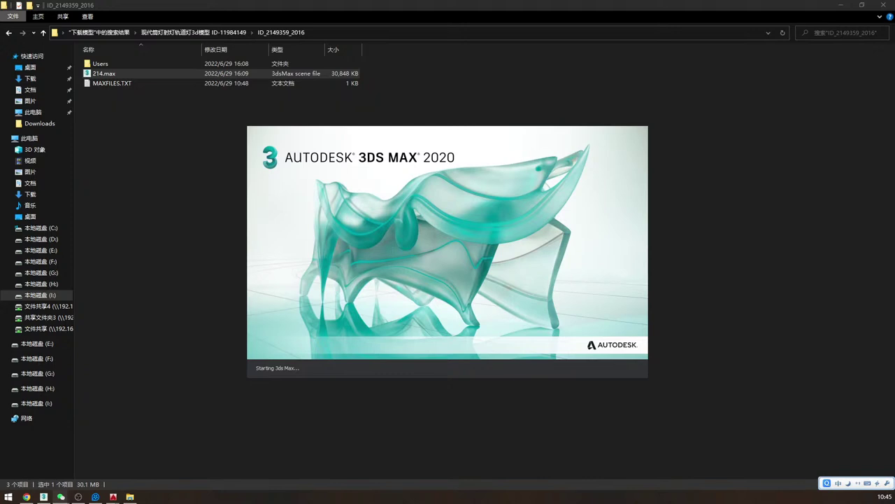
key(Caps_Lock)
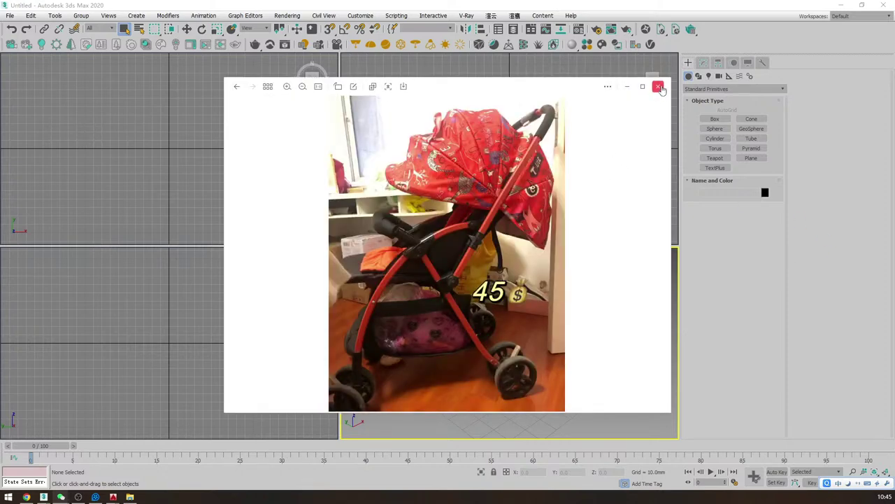
click(659, 87)
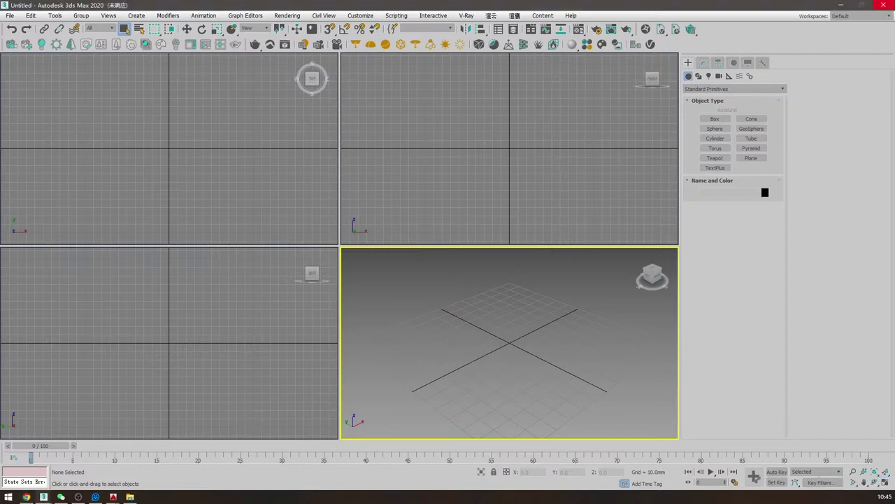
- Return to File Explorer and look through the 灯 search results for suitable lamp models
click(130, 496)
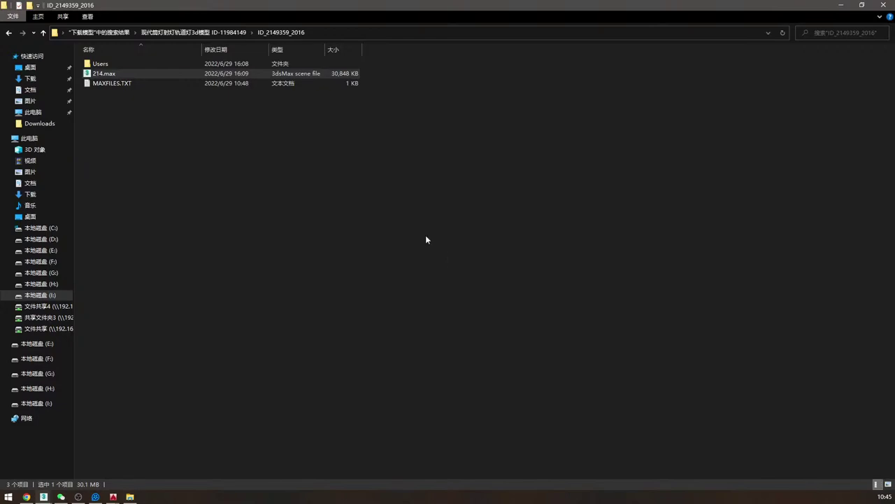
click(8, 33)
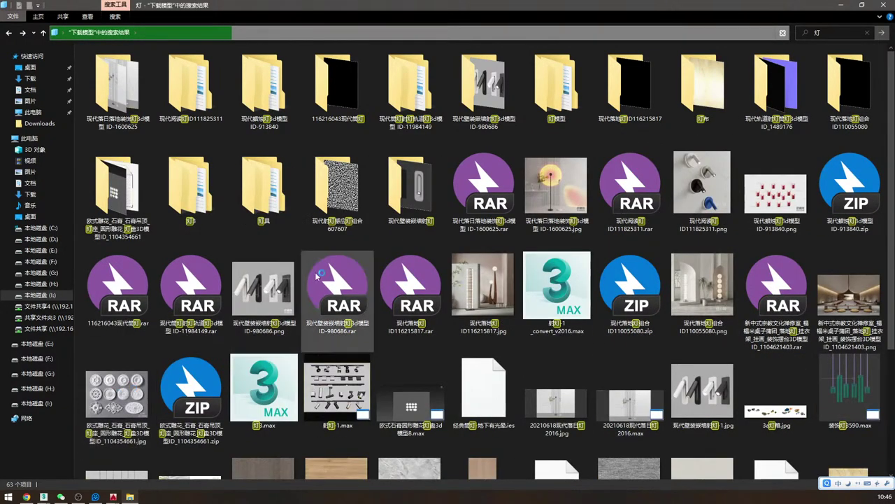
click(410, 87)
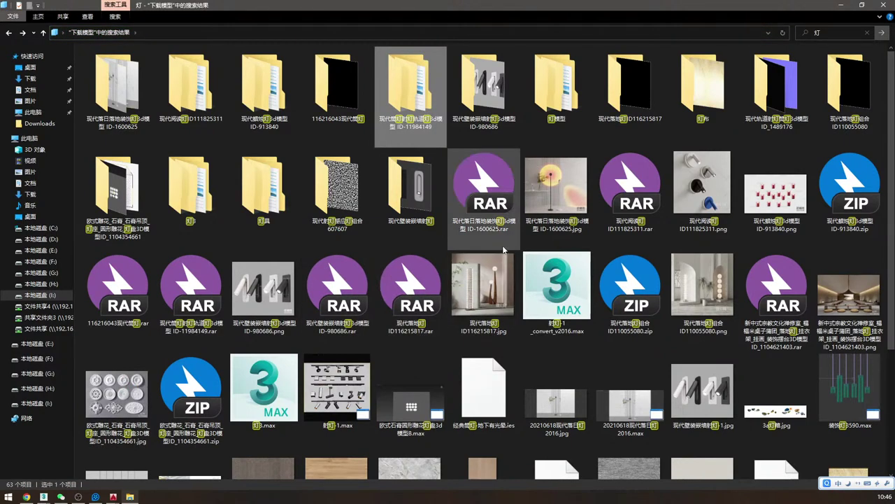
scroll(420, 327, down, 3)
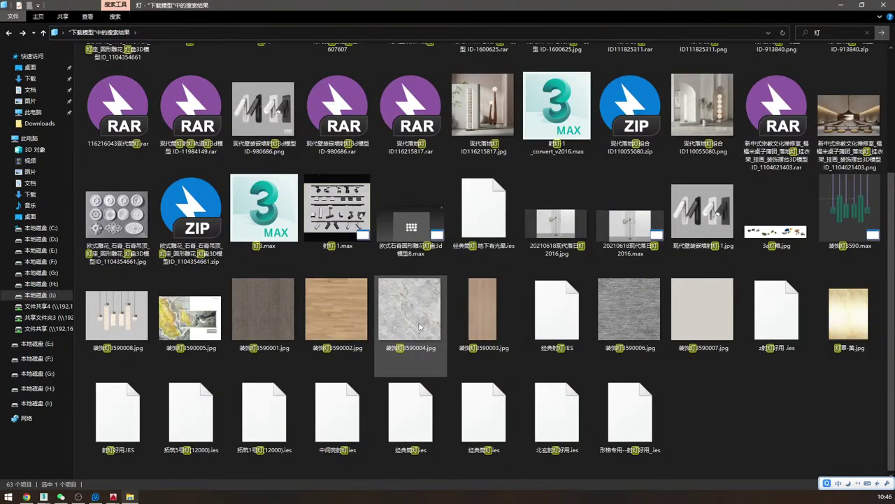
scroll(419, 326, up, 3)
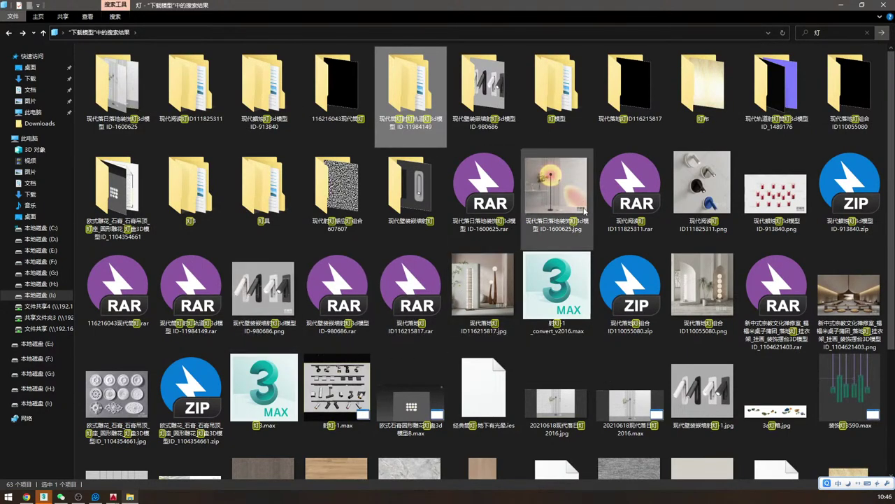
scroll(445, 210, down, 3)
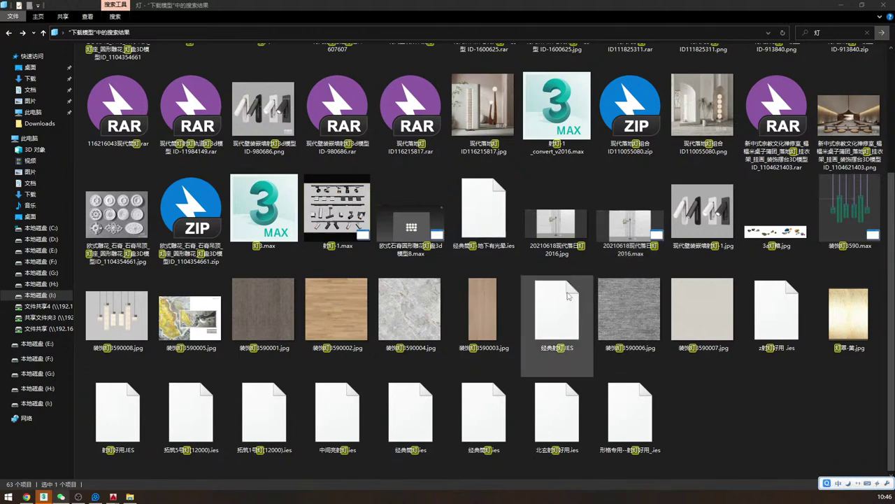
scroll(572, 289, up, 2)
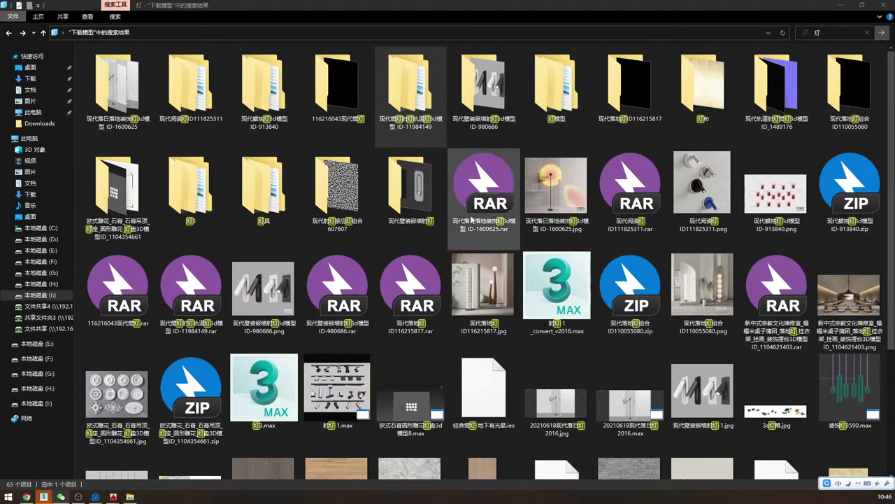
- Open 214.max from the ID_2149359_2016 folder in the new 3ds Max instance
double_click(411, 87)
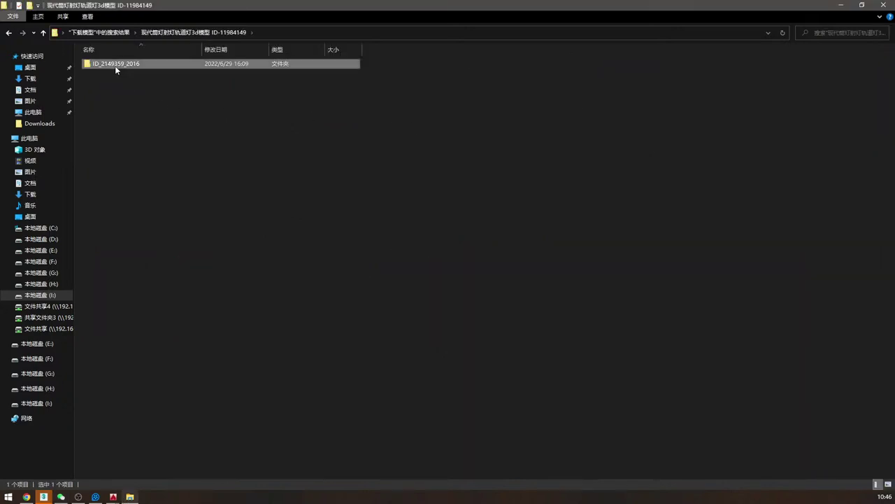
double_click(118, 64)
drag(83, 70, 499, 203)
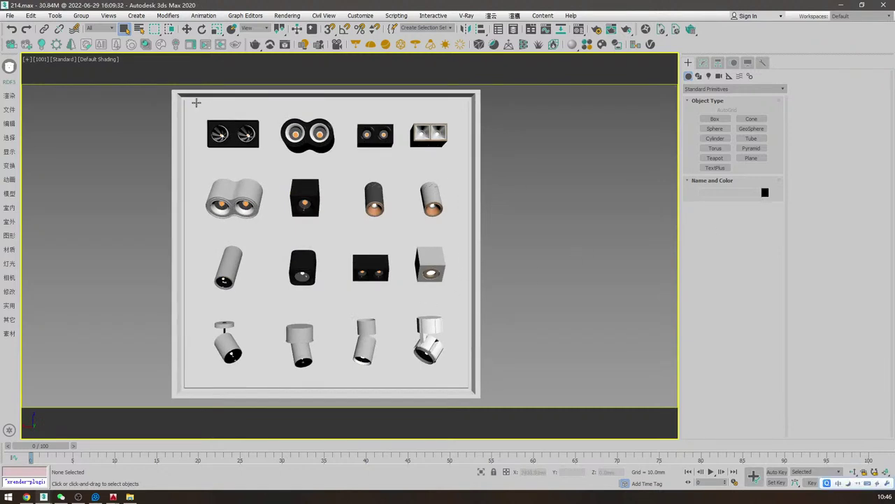
- Reset the scene to discard the opened 214.max downlight models
click(187, 32)
click(10, 16)
click(18, 42)
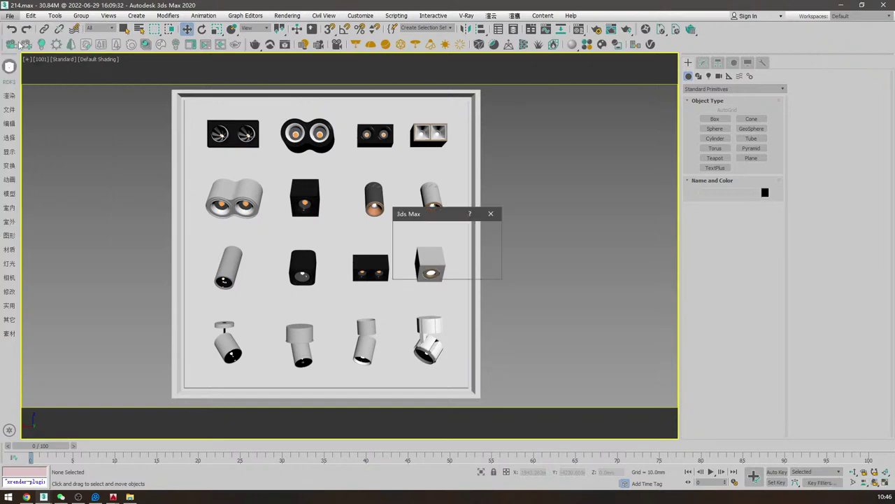
click(422, 265)
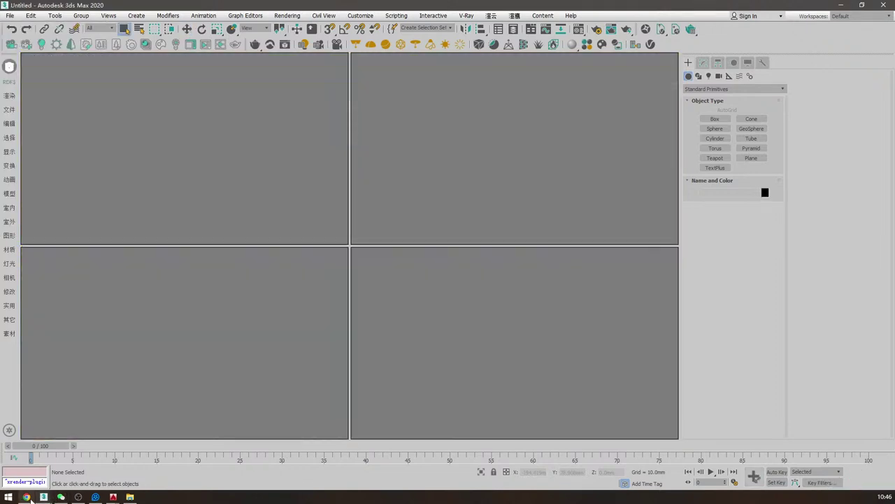
- Go back to the 灯 search results, open 射灯-1.max in 3ds Max, and dismiss the missing external files list
click(130, 497)
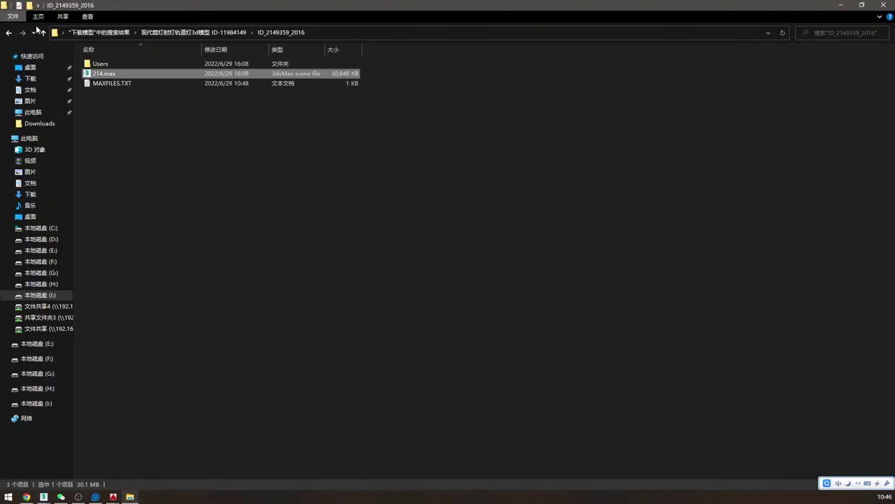
click(9, 33)
click(9, 33)
click(8, 33)
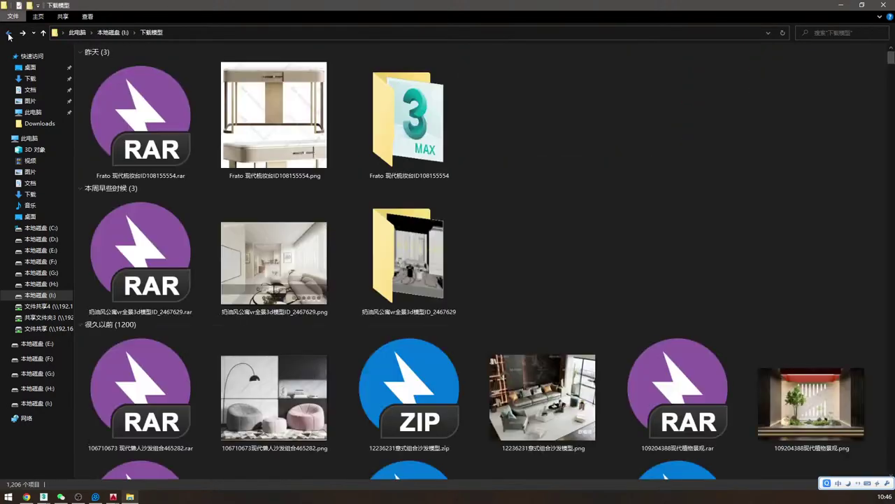
click(23, 33)
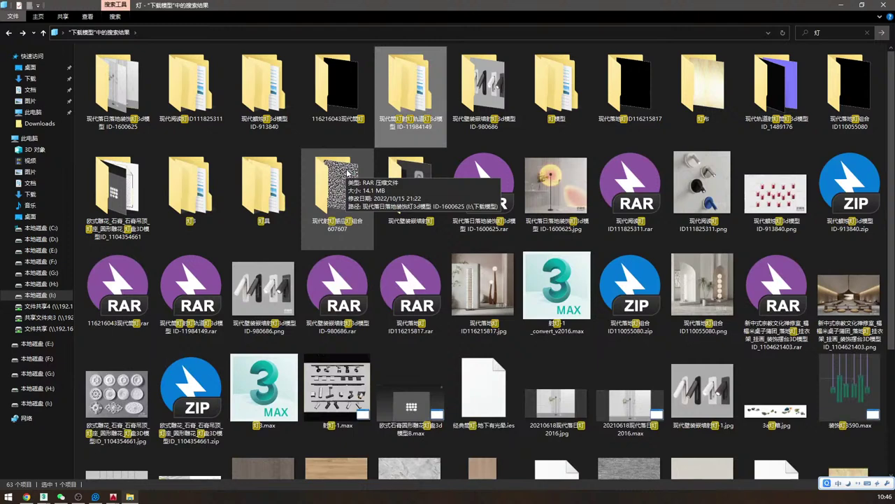
drag(343, 374, 368, 318)
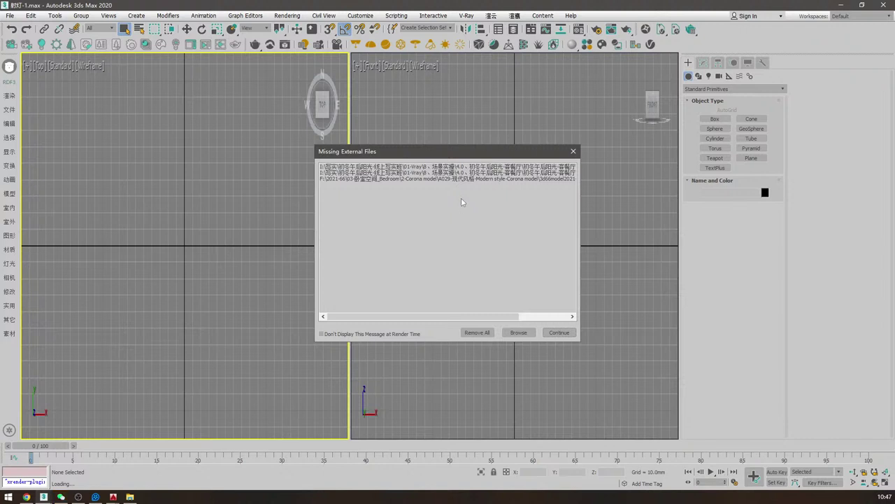
key(Escape)
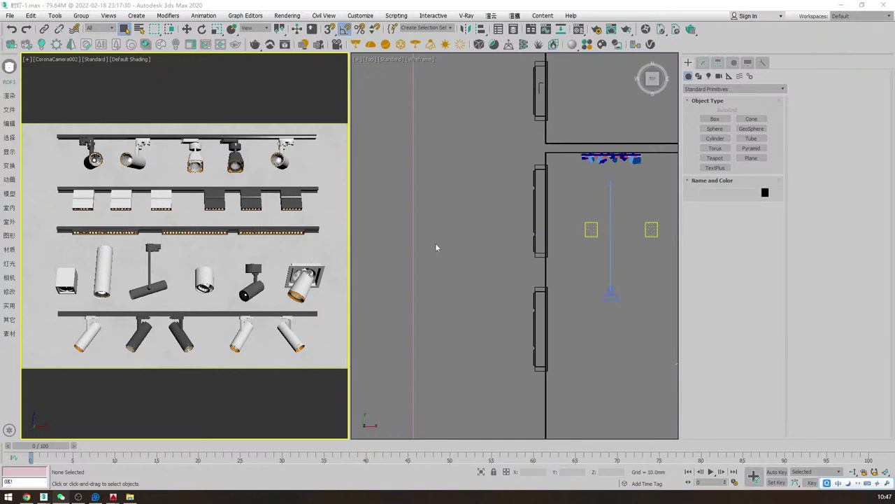
- Maximize the top viewport, switch it to the front view, and show the track light models in wireframe
click(494, 213)
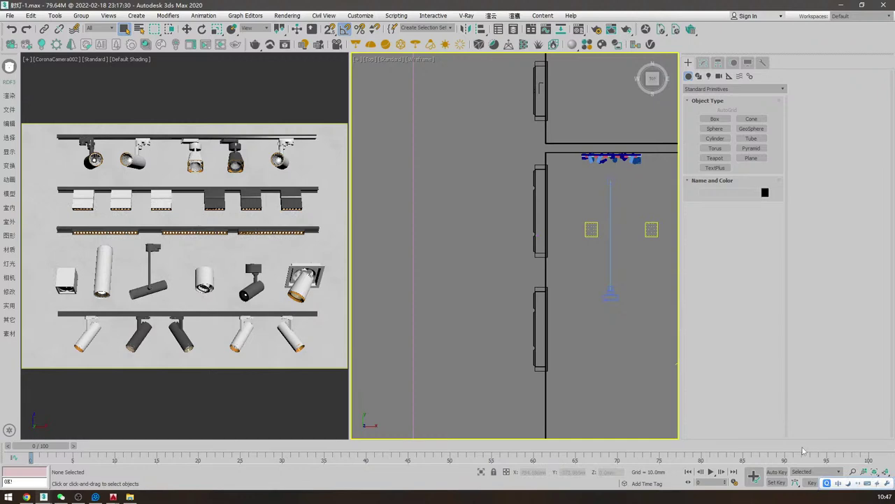
click(886, 483)
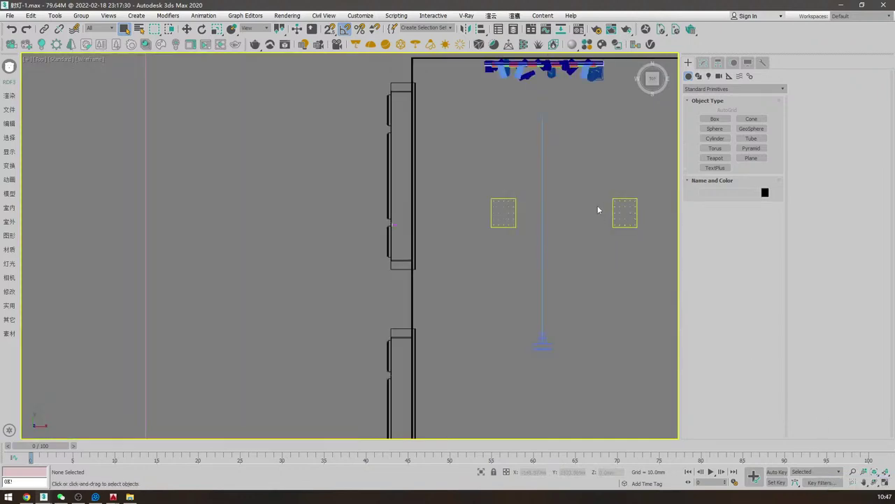
click(187, 29)
key(f)
key(F3)
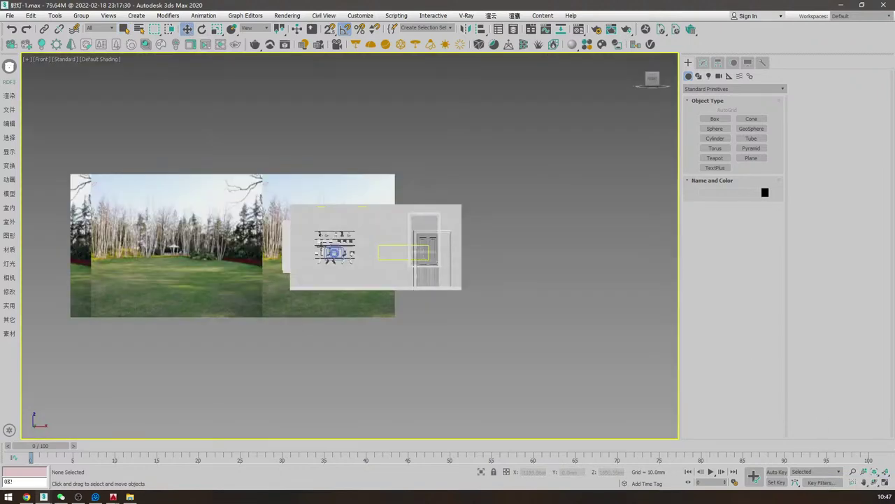
scroll(351, 247, up, 8)
key(F3)
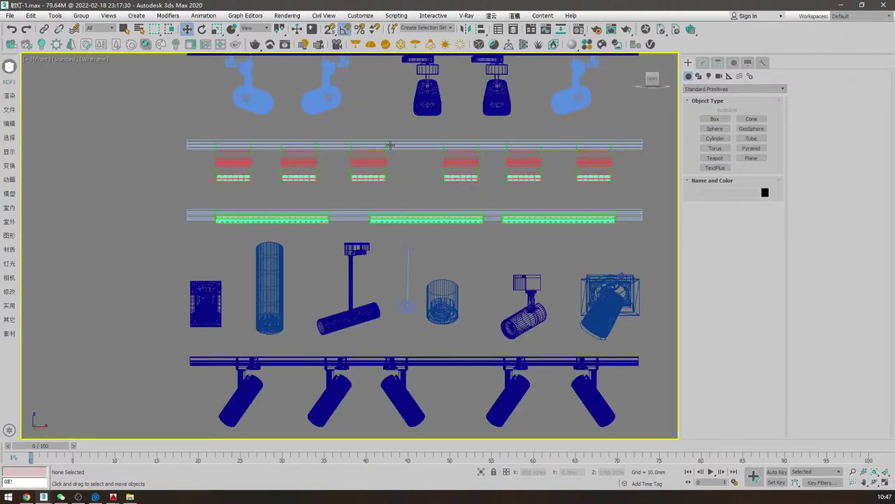
- Examine the track lights, rails and spotlight models from several angles in the shaded perspective view
click(391, 144)
scroll(440, 240, down, 5)
key(p)
key(z)
mouse_move(347, 151)
alt+middle_down()
mouse_move(373, 198)
mouse_move(371, 111)
alt+middle_up()
scroll(373, 197, up, 3)
key(F3)
scroll(385, 220, down, 4)
mouse_move(434, 308)
alt+middle_down()
mouse_move(412, 253)
mouse_move(534, 148)
mouse_move(501, 133)
mouse_move(448, 135)
mouse_move(498, 166)
mouse_move(494, 261)
alt+middle_up()
scroll(411, 253, up, 5)
scroll(387, 186, down, 4)
middle_drag(452, 168, 463, 327)
alt+middle_drag(458, 244, 420, 251)
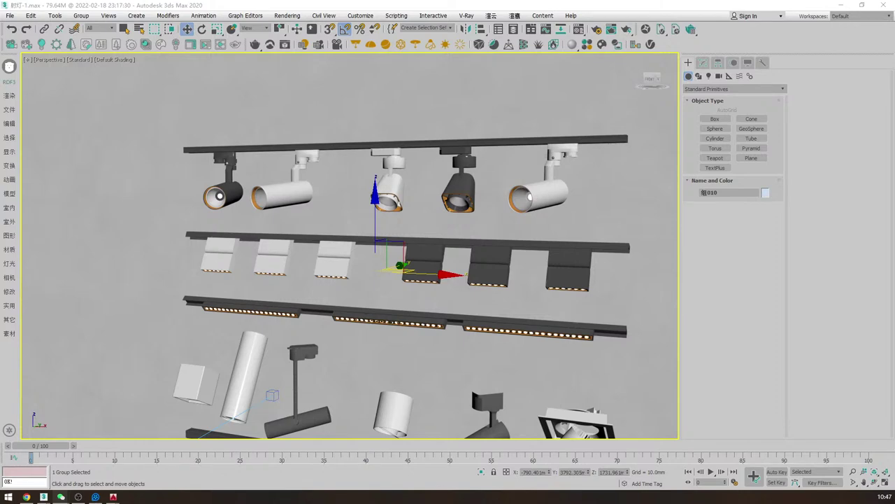
middle_drag(471, 226, 478, 79)
middle_drag(490, 255, 452, 323)
alt+middle_drag(557, 156, 651, 262)
click(641, 258)
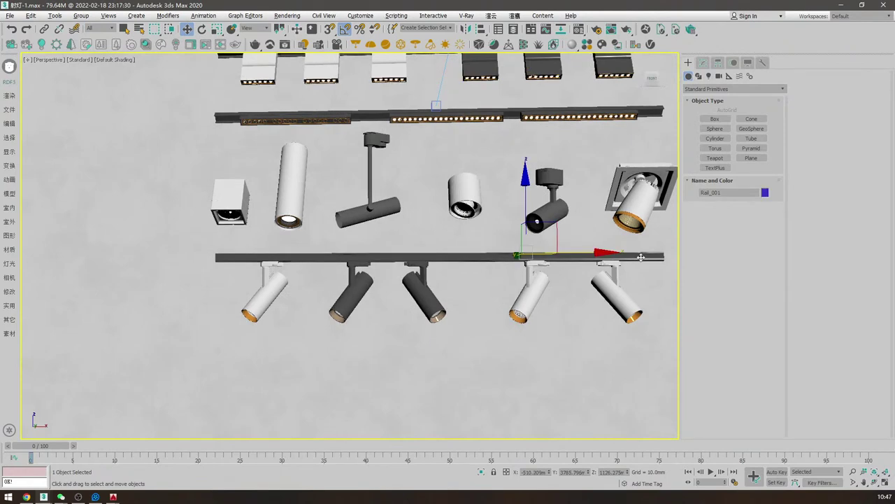
key(alt+q)
right_click(534, 226)
click(570, 180)
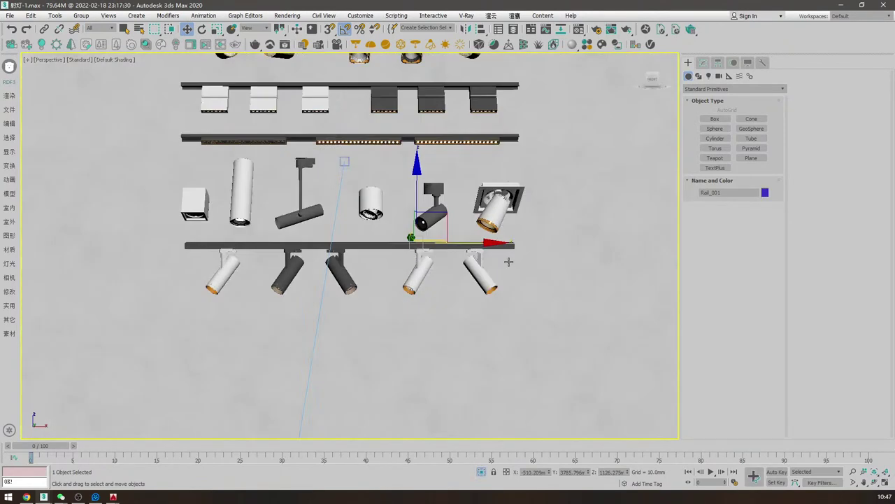
- Select the lowest track rail together with its cylindrical spotlights and isolate them
key(F3)
drag(521, 294, 273, 262)
scroll(440, 249, up, 3)
ctrl+drag(453, 266, 366, 226)
ctrl+drag(487, 220, 535, 260)
middle_drag(224, 262, 443, 252)
key(alt+q)
click(505, 168)
- In the front view, delete the surplus spotlights and their brackets, keeping only the rightmost spotlight on the rail
key(t)
key(z)
key(f)
key(z)
click(341, 258)
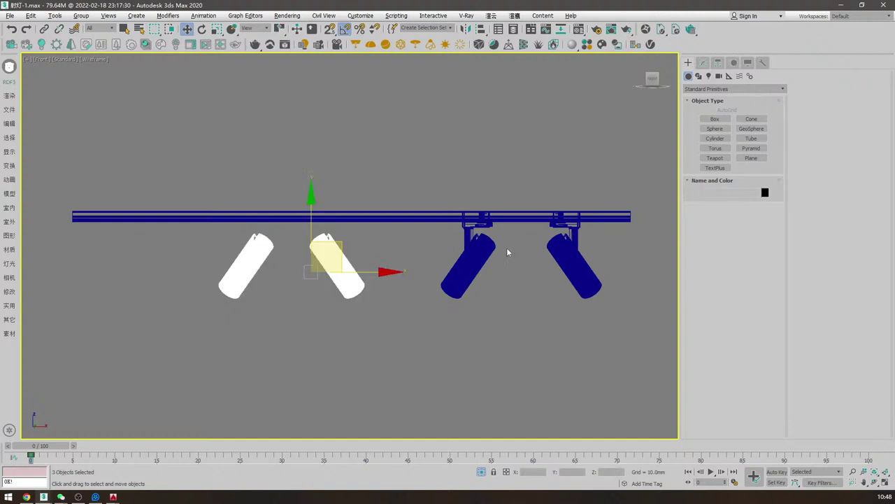
key(Delete)
scroll(525, 235, up, 3)
drag(489, 310, 374, 217)
key(Delete)
scroll(341, 262, down, 1)
click(385, 313)
key(Delete)
- Select the rail with its remaining spotlight parts and set their object color to grey
scroll(564, 342, down, 1)
drag(642, 370, 0, 133)
key(t)
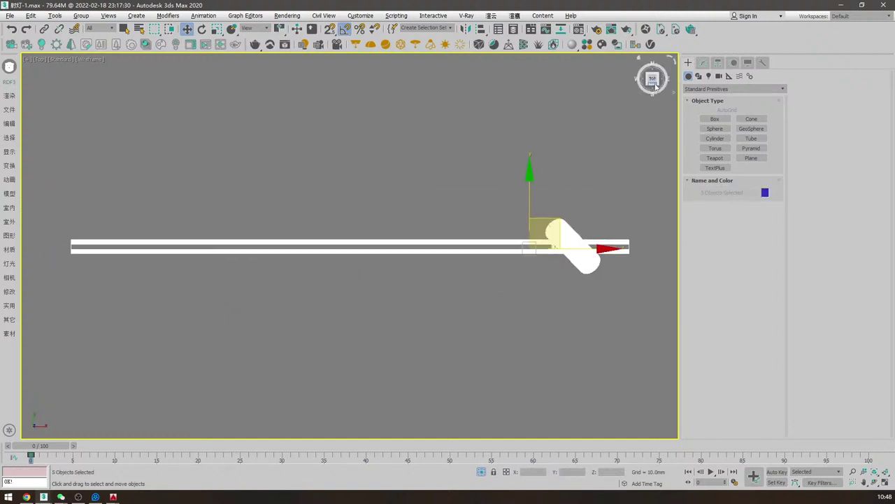
click(703, 62)
click(783, 78)
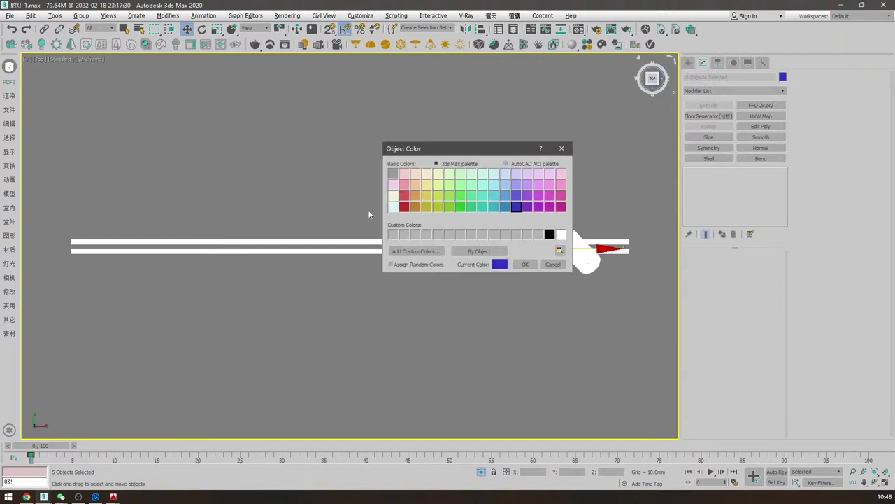
click(527, 266)
key(f)
click(529, 270)
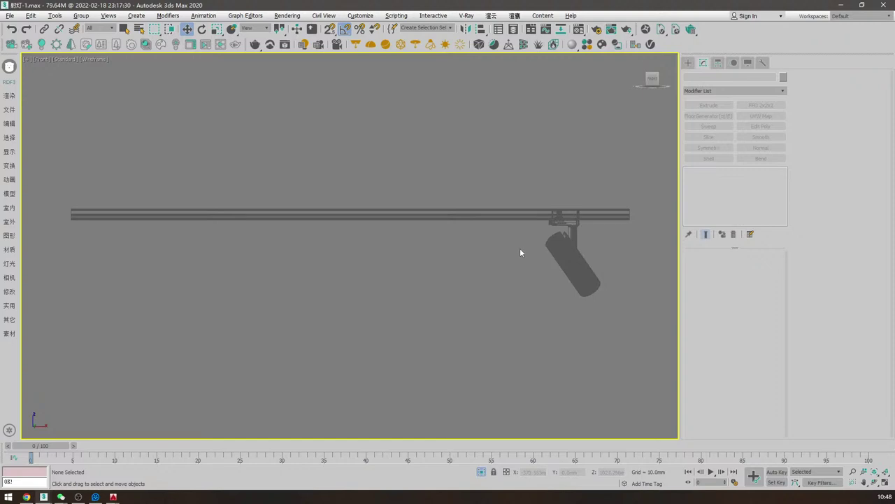
- Display the remaining spotlight shaded with edged faces and examine its body and mounting in the perspective view
key(F3)
click(570, 274)
scroll(569, 280, down, 3)
key(p)
key(z)
alt+middle_drag(441, 260, 569, 274)
scroll(428, 230, down, 4)
key(F4)
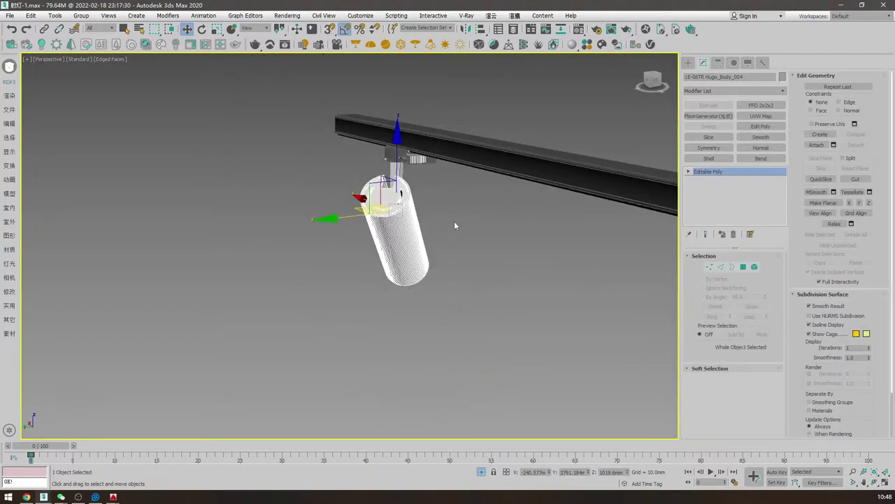
scroll(456, 222, up, 4)
mouse_move(456, 223)
alt+middle_down()
mouse_move(378, 160)
mouse_move(420, 249)
alt+middle_up()
scroll(378, 159, up, 3)
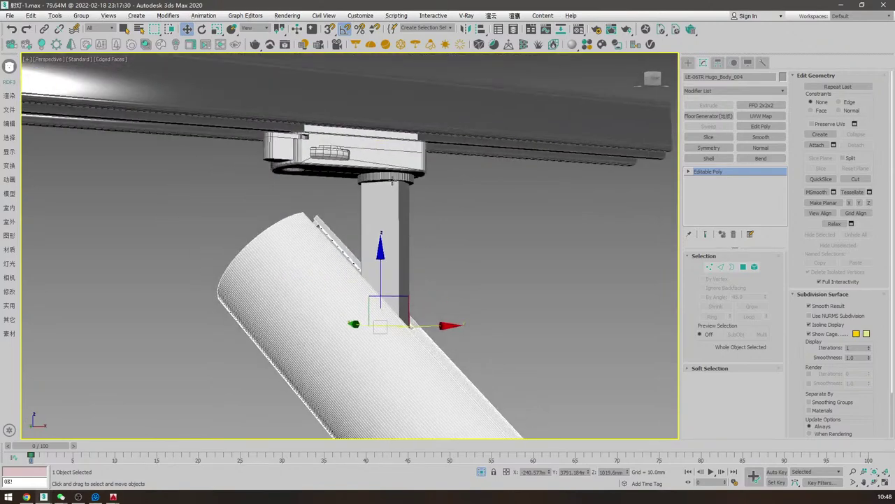
- Try to move the spotlight body, its stem and the track adapter together, and undo the move
scroll(396, 175, up, 5)
ctrl+click(396, 175)
ctrl+click(396, 130)
scroll(392, 191, down, 2)
scroll(392, 192, down, 5)
alt+middle_drag(395, 199, 410, 246)
drag(399, 228, 207, 230)
key(ctrl+z)
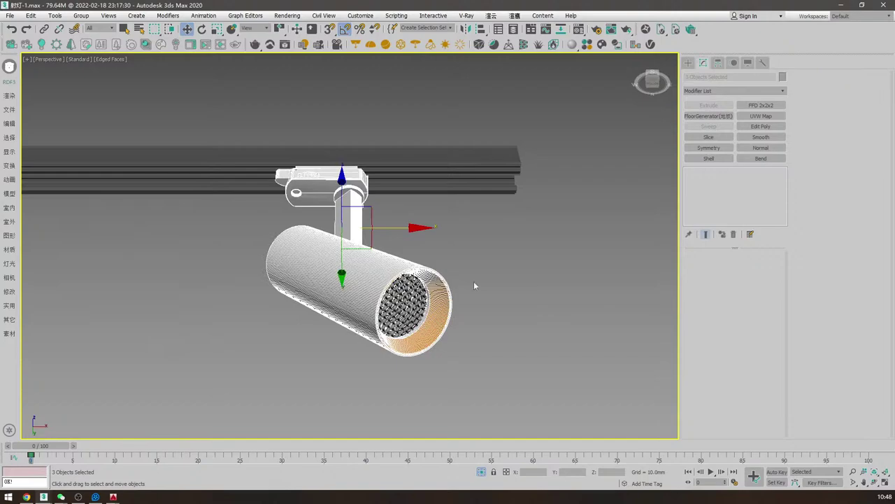
- Select the spotlight body and examine its front opening and honeycomb grille up close
alt+middle_drag(473, 281, 503, 283)
click(503, 284)
scroll(355, 247, up, 5)
click(354, 245)
scroll(354, 246, down, 5)
alt+middle_drag(353, 246, 363, 271)
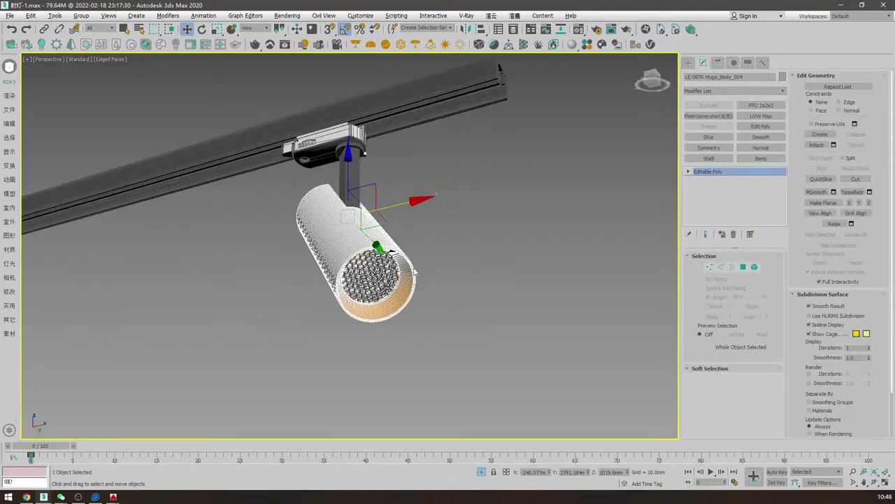
scroll(366, 236, up, 8)
scroll(365, 236, down, 6)
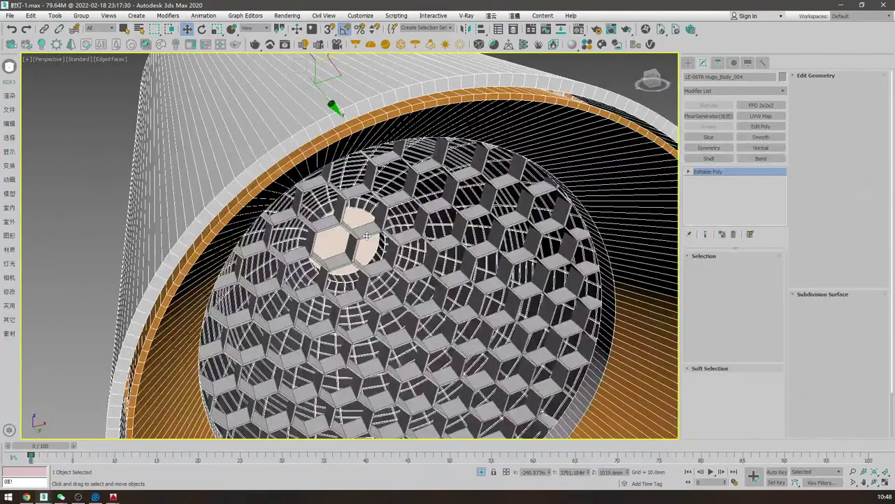
click(506, 251)
click(505, 250)
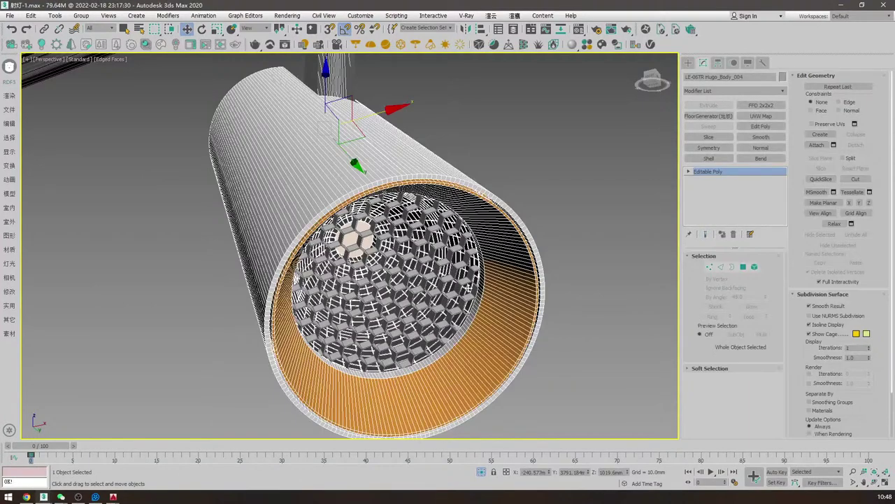
- Check the lens element behind the honeycomb grille at element level in the spotlight body
click(566, 234)
click(445, 241)
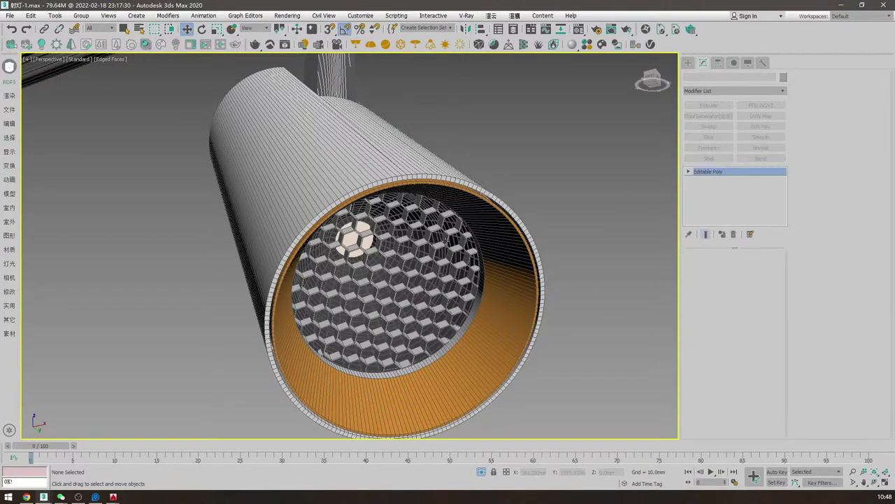
click(755, 267)
click(452, 256)
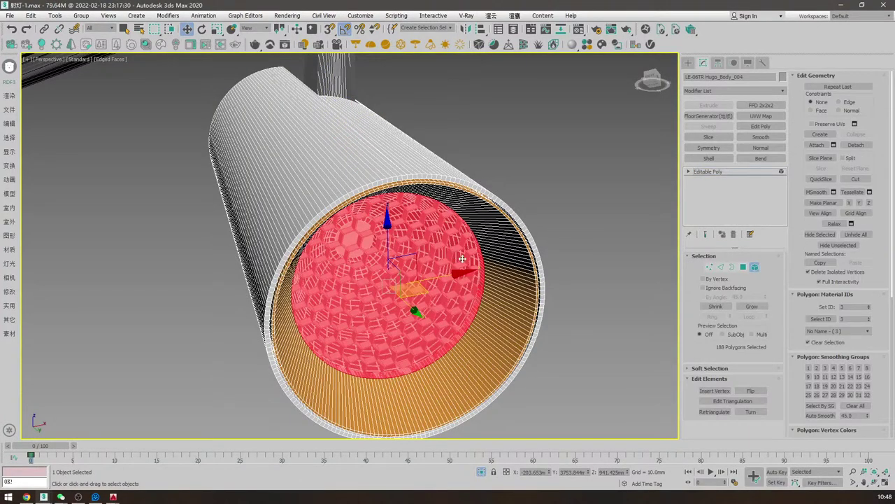
click(730, 172)
click(586, 197)
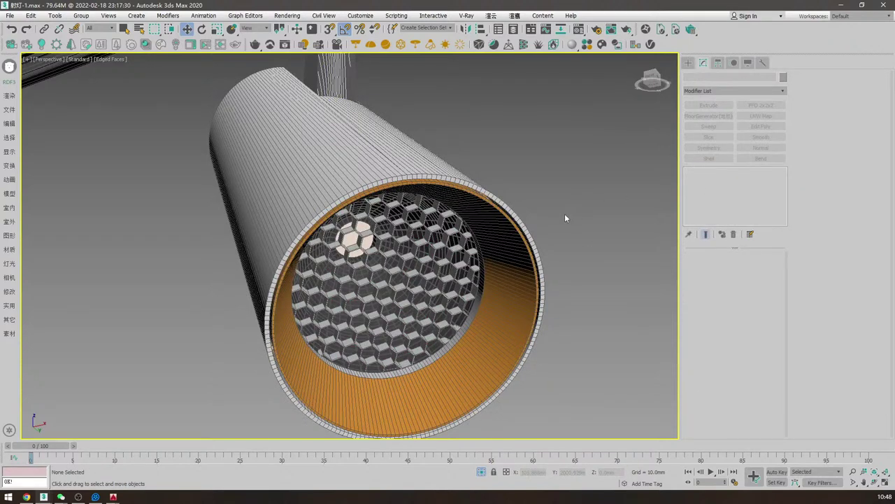
- Select the rail and all spotlight parts and combine them into one group
scroll(558, 226, down, 8)
alt+middle_drag(562, 224, 528, 231)
scroll(529, 231, up, 3)
drag(546, 261, 327, 101)
key(t)
key(f)
click(81, 15)
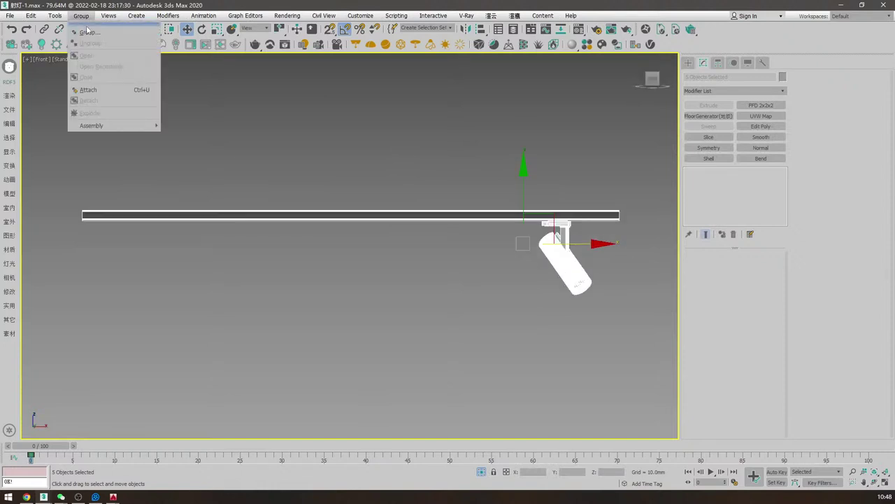
click(88, 32)
click(454, 265)
- Try to copy the track light group from the top view with the plugin's copy tool
key(t)
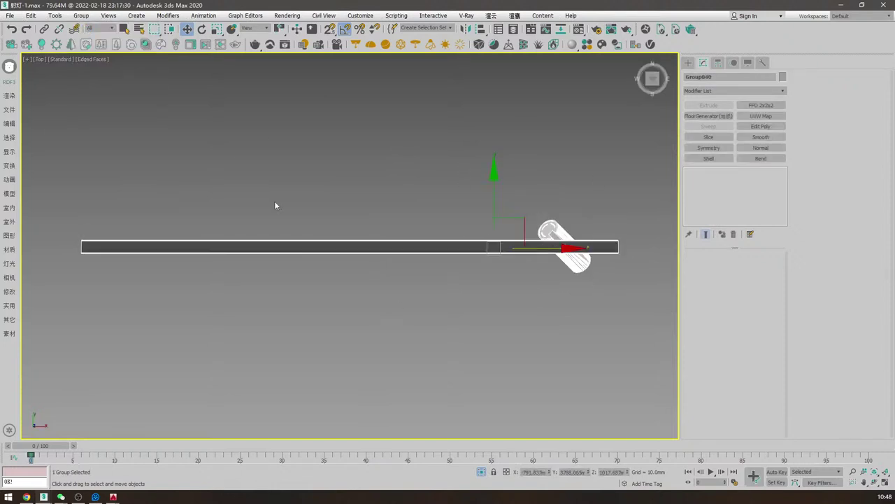
click(9, 123)
click(448, 267)
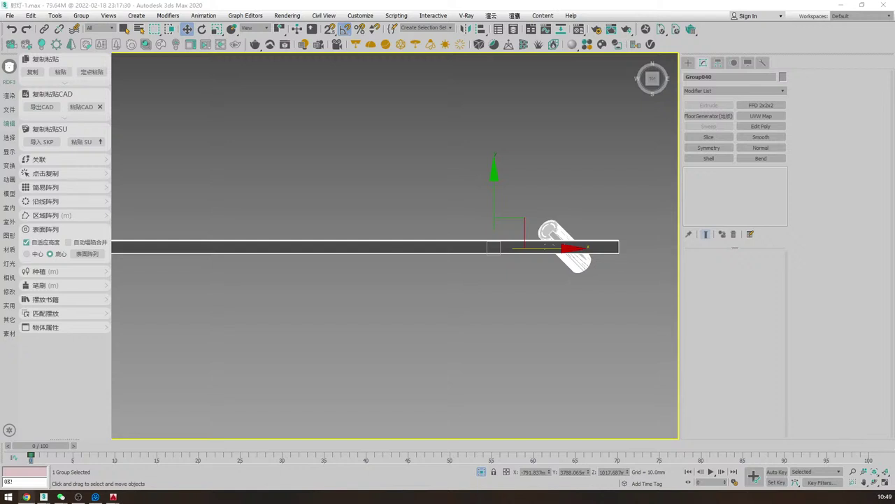
click(566, 188)
click(516, 246)
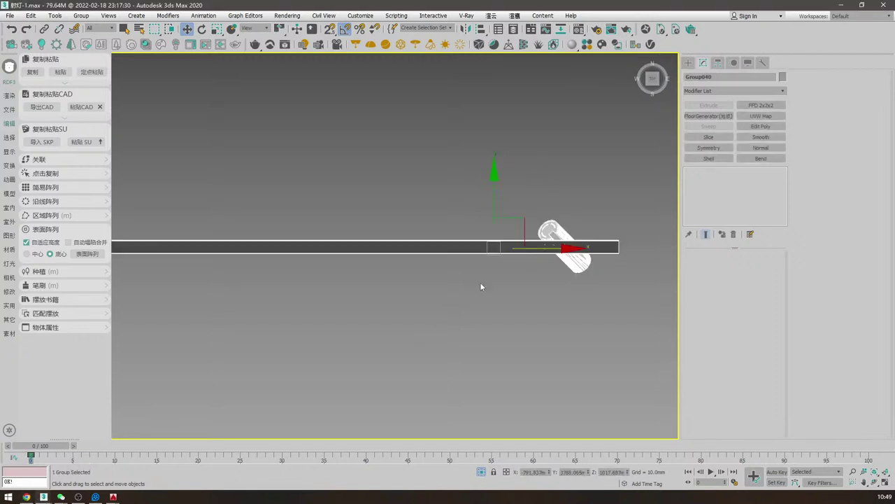
key(f)
click(480, 274)
- Switch to the 2q.max scene and examine the track layout on the CAD ceiling plan in the top view
mouse_move(44, 497)
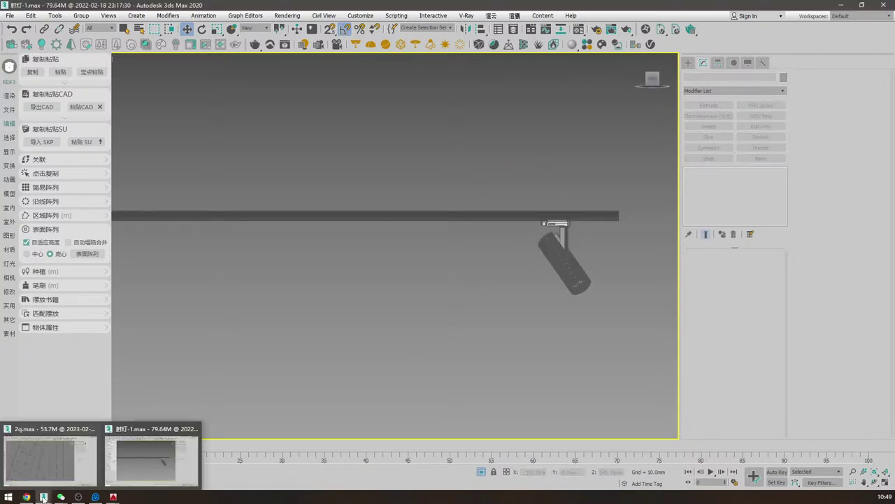
click(68, 469)
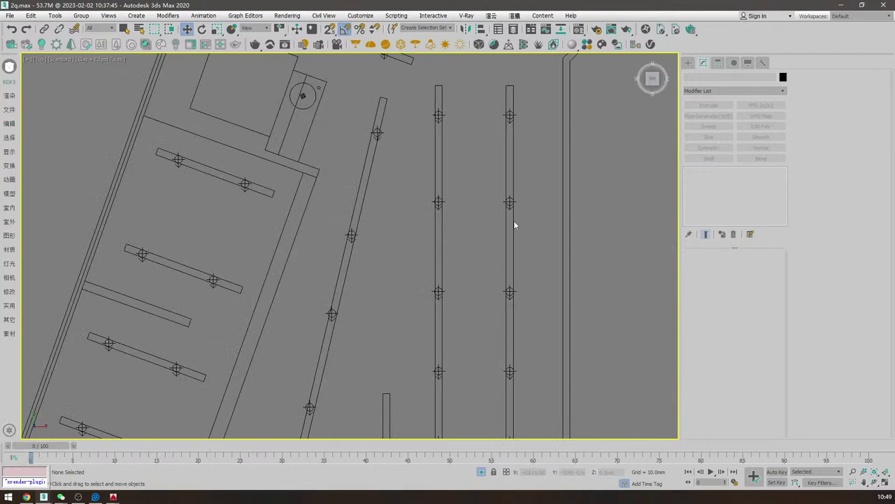
key(z)
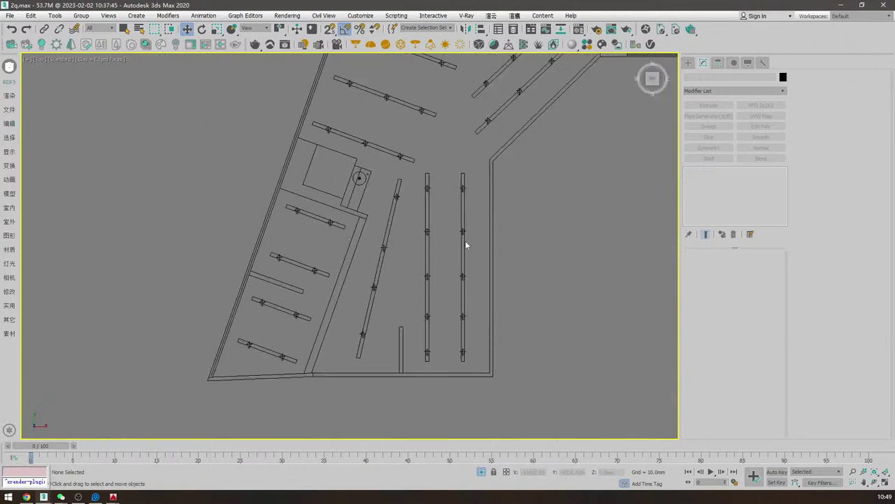
key(f)
key(z)
scroll(443, 249, up, 8)
key(t)
key(z)
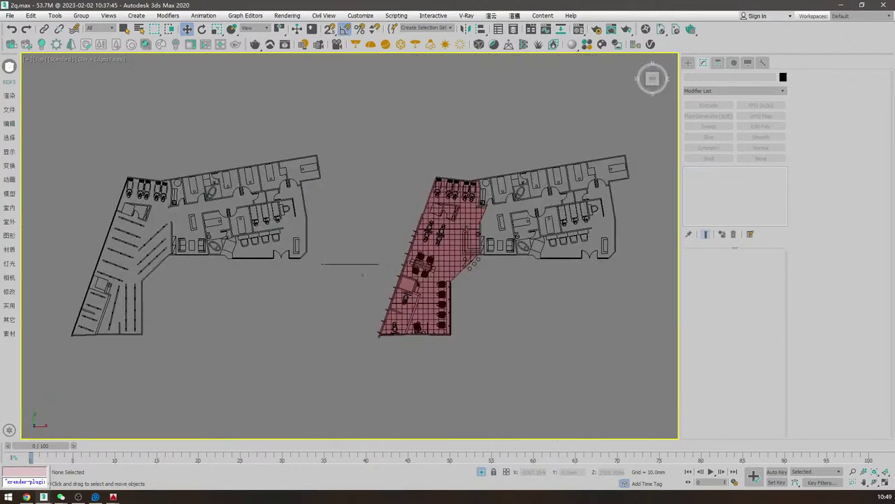
scroll(188, 291, up, 3)
middle_drag(188, 294, 446, 226)
scroll(446, 226, up, 2)
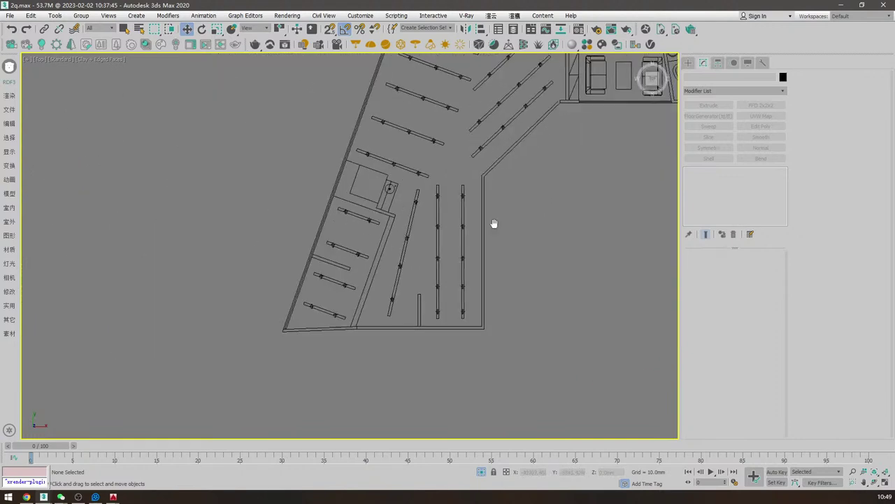
middle_drag(502, 216, 413, 270)
scroll(413, 270, up, 1)
- View the salon through Camera001 and save the 2q.max scene
key(c)
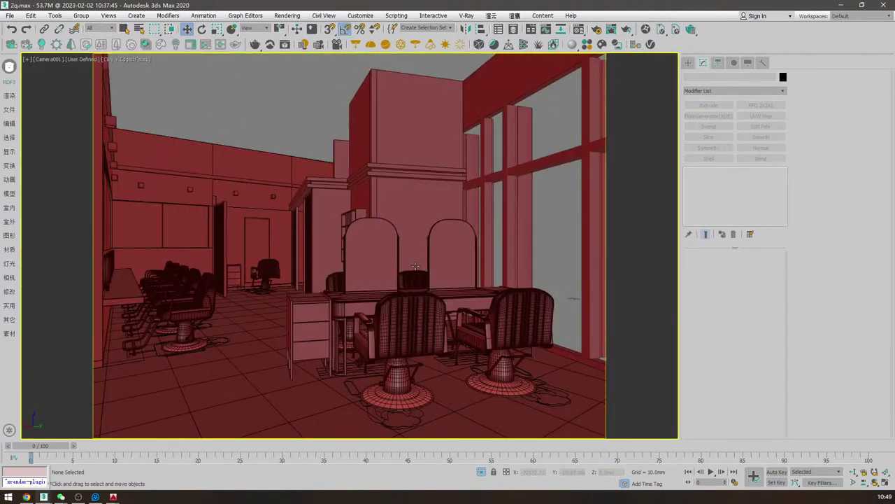
key(shift+f)
key(shift+f)
scroll(420, 240, up, 2)
scroll(420, 240, down, 2)
scroll(559, 244, up, 2)
scroll(557, 244, down, 2)
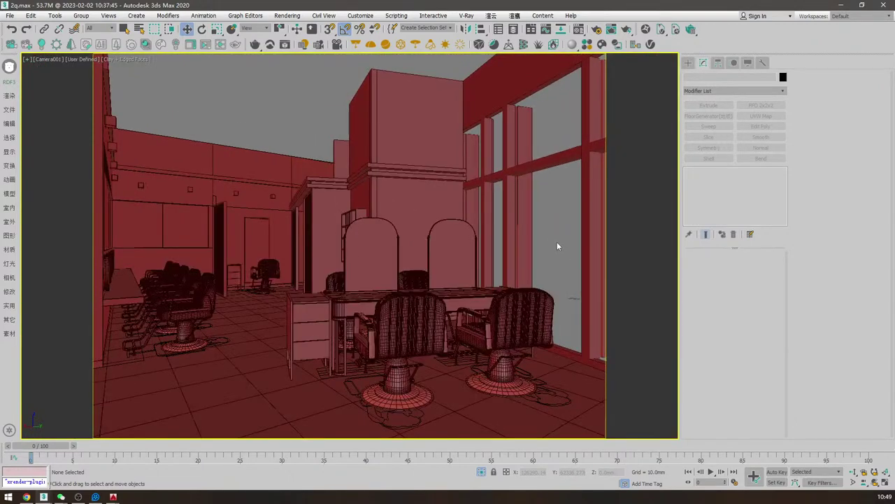
key(ctrl+s)
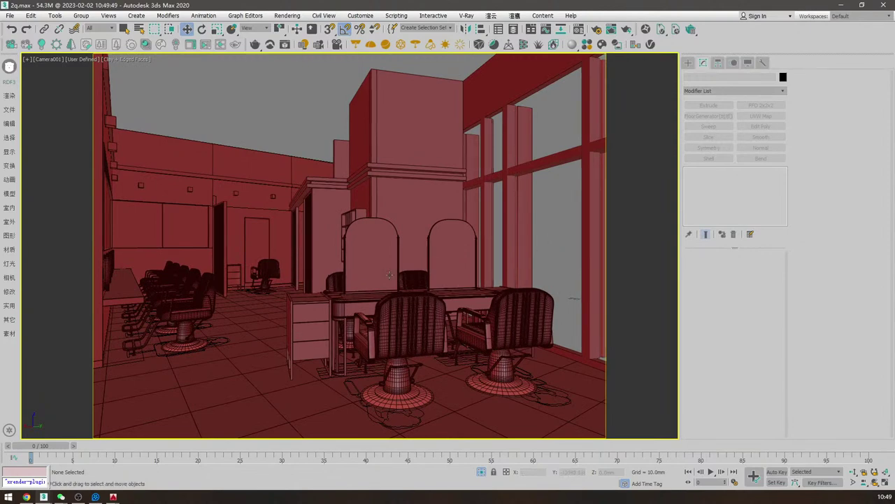
- Return to the 射灯-1.max scene and copy the track light group with the plugin's copy tool
mouse_move(43, 496)
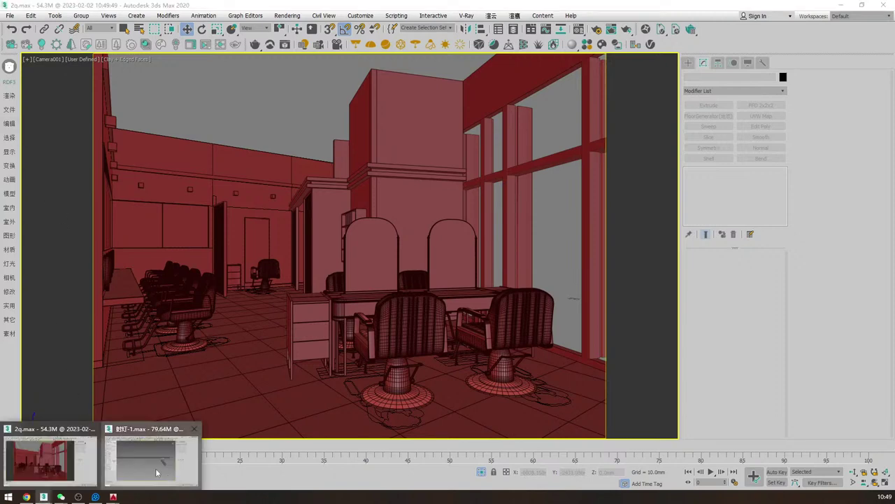
click(156, 473)
click(439, 213)
key(t)
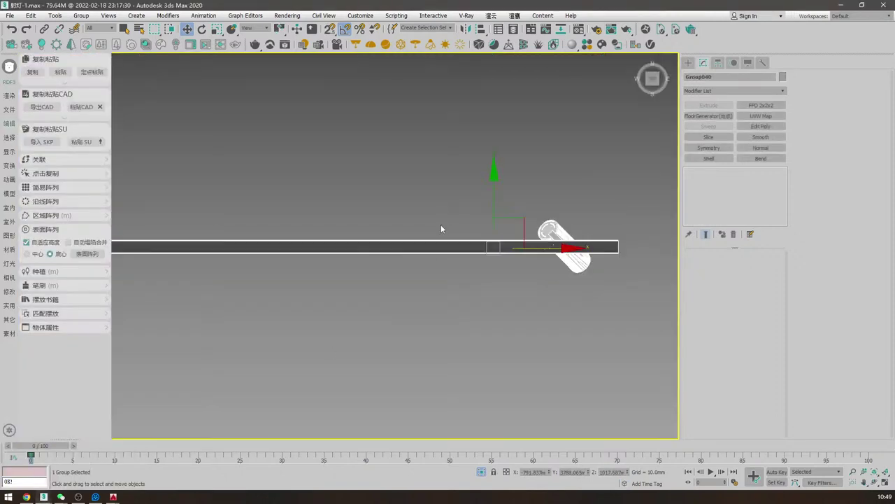
click(42, 106)
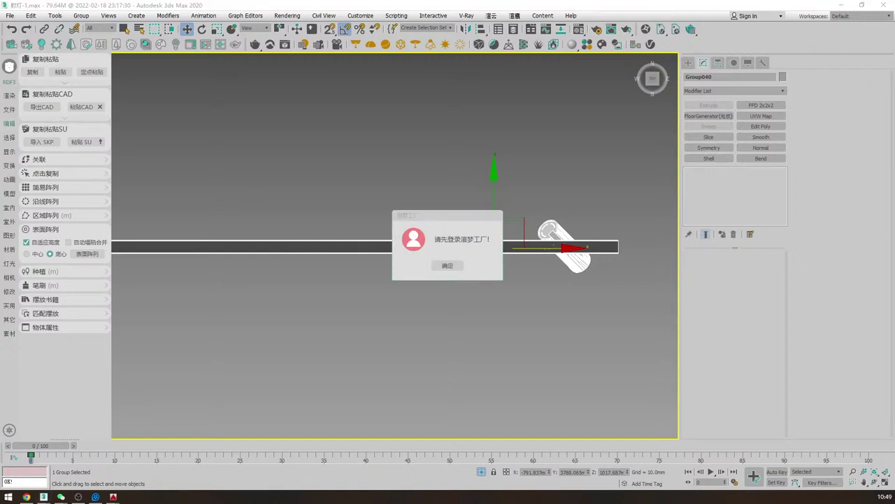
click(459, 270)
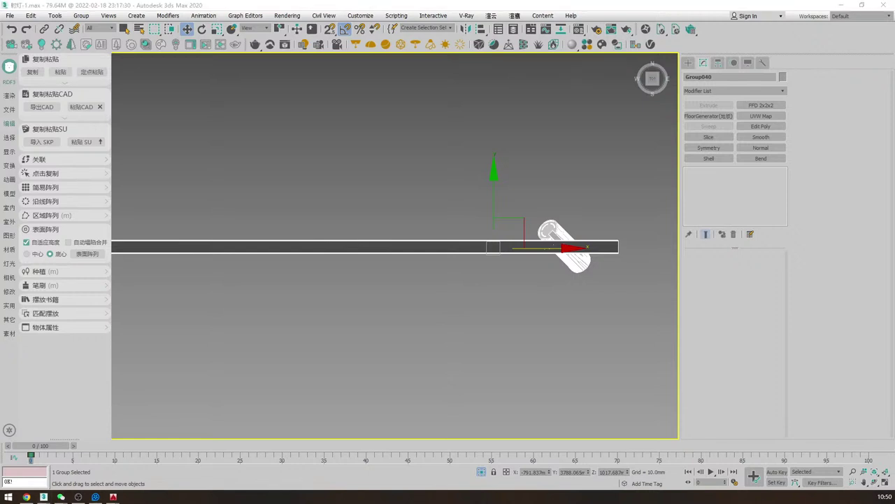
click(726, 195)
drag(403, 184, 264, 327)
key(f)
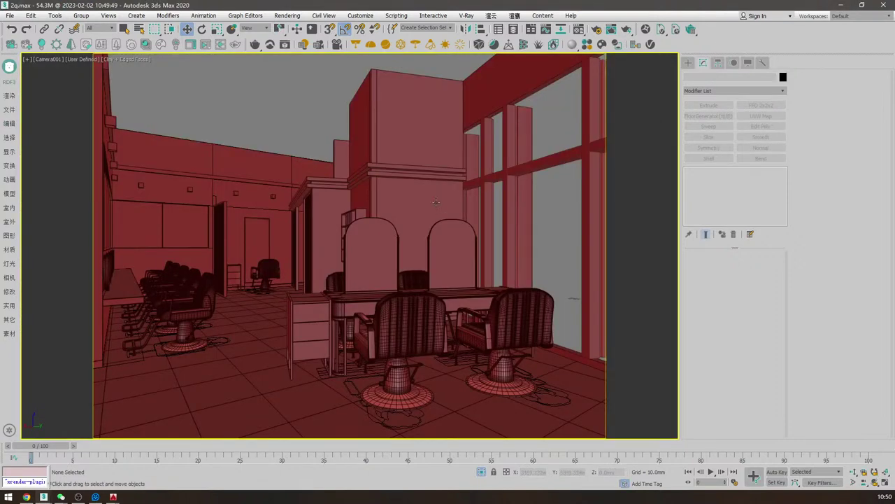
- Paste the copied track light group into the 2q.max scene in the top view
key(t)
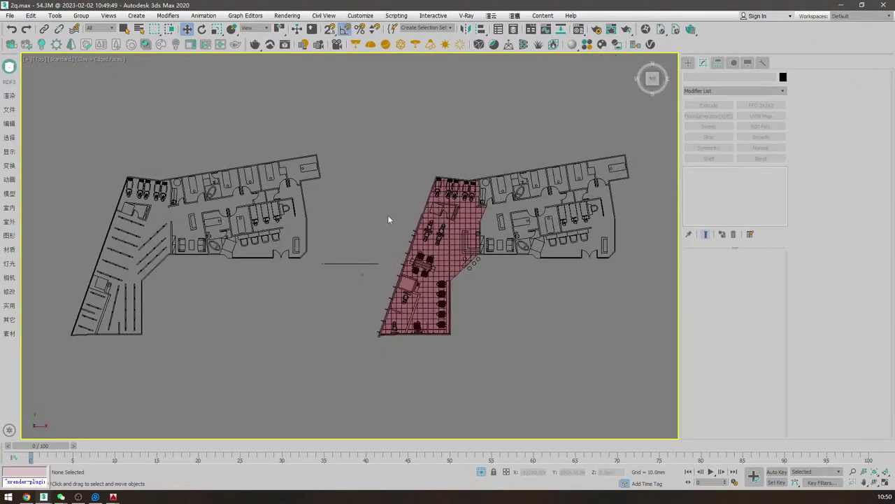
scroll(104, 294, up, 5)
middle_drag(104, 295, 278, 187)
click(9, 124)
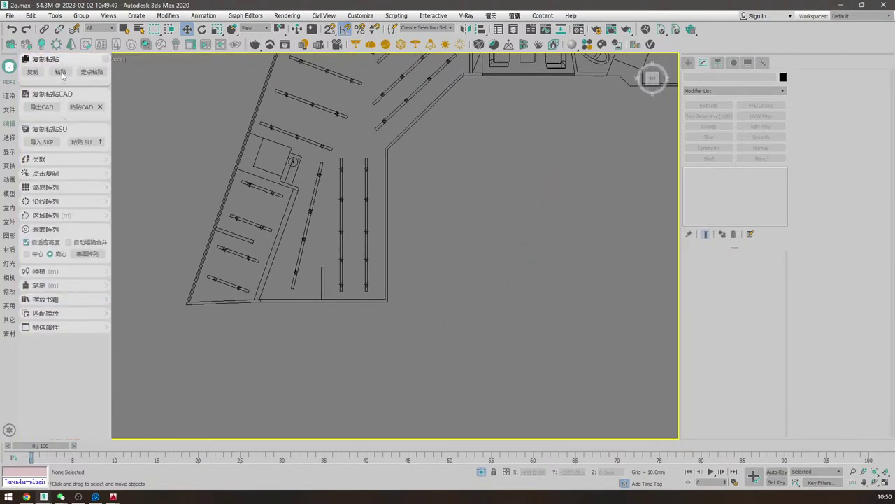
click(60, 72)
key(z)
scroll(458, 235, down, 10)
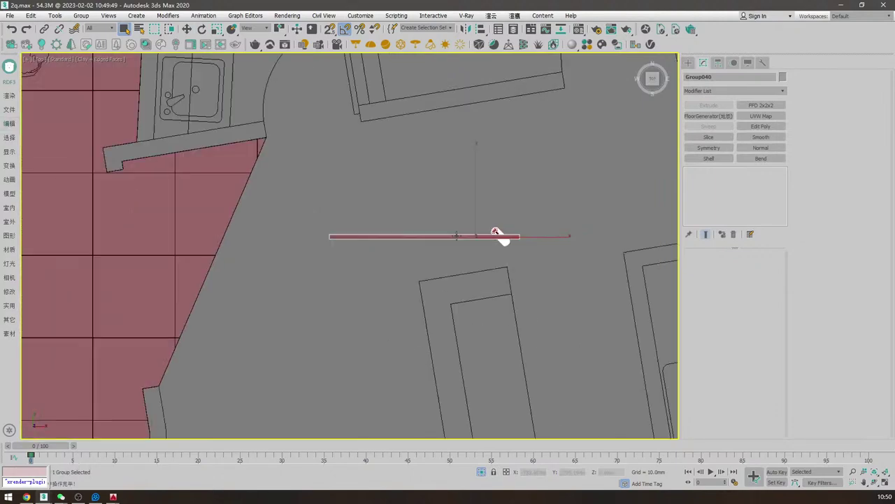
- Move the pasted track light group across to the ceiling plan, near its two long vertical tracks
scroll(501, 160, down, 2)
drag(506, 144, 120, 298)
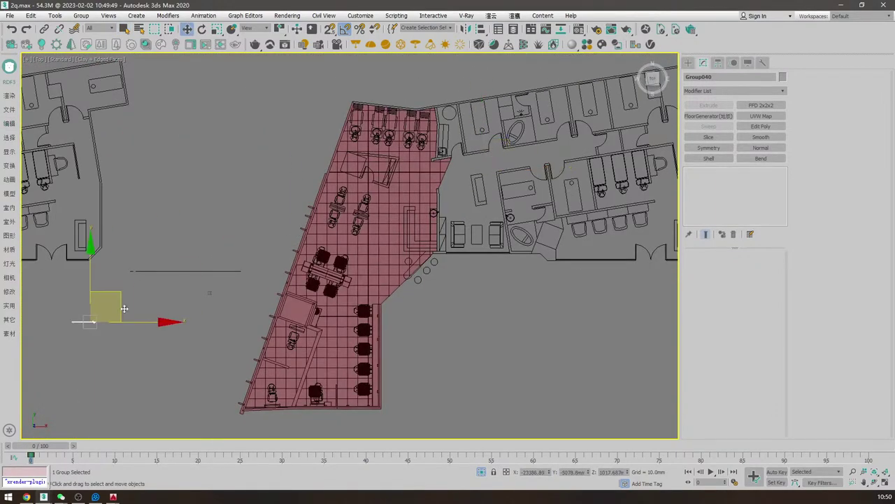
middle_drag(132, 323, 425, 281)
drag(412, 256, 100, 277)
scroll(67, 300, up, 7)
middle_drag(69, 301, 354, 275)
scroll(354, 274, up, 4)
- Rotate the track light group a quarter turn clockwise and place it on the upper end of the plan's rightmost vertical track
key(e)
drag(451, 266, 406, 293)
key(w)
middle_drag(424, 252, 404, 323)
drag(404, 323, 325, 205)
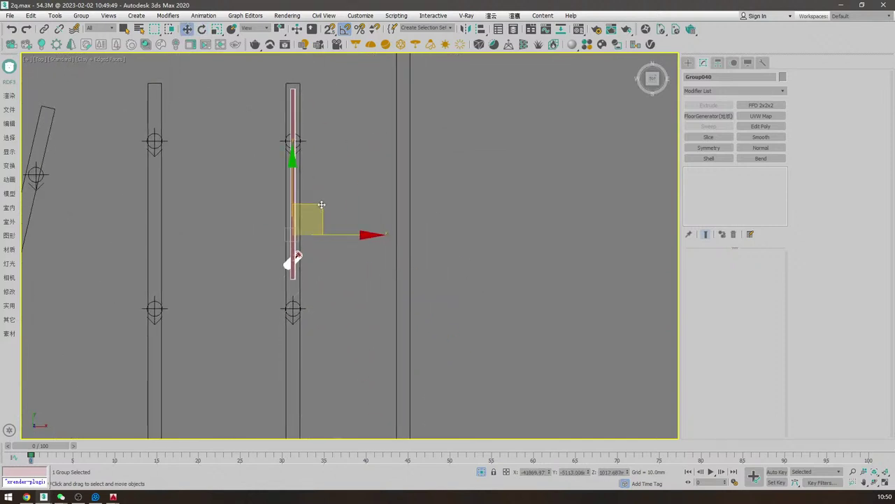
- Raise the track light group to ceiling level in the left view, at a height of about 3446 mm
key(f)
scroll(398, 223, down, 2)
middle_drag(398, 223, 328, 243)
scroll(326, 242, down, 3)
key(l)
scroll(398, 237, down, 8)
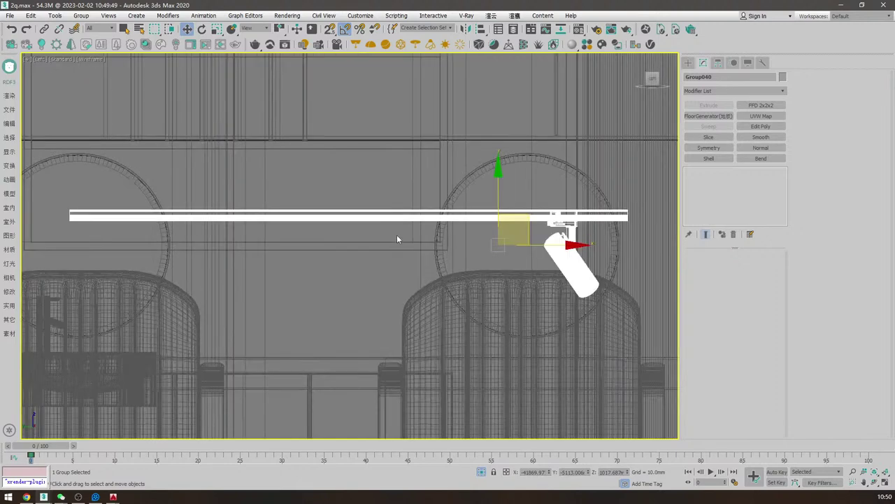
middle_drag(435, 229, 417, 322)
scroll(406, 287, down, 2)
scroll(406, 287, down, 2)
scroll(399, 293, up, 2)
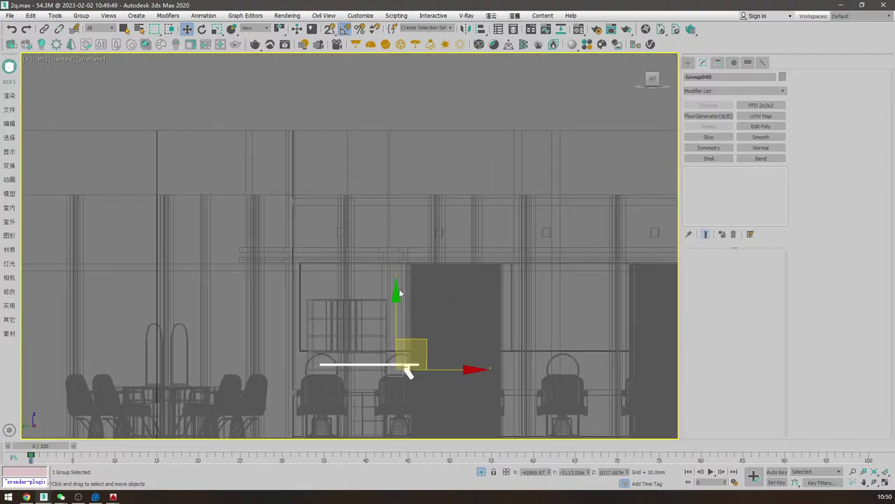
drag(398, 293, 453, 120)
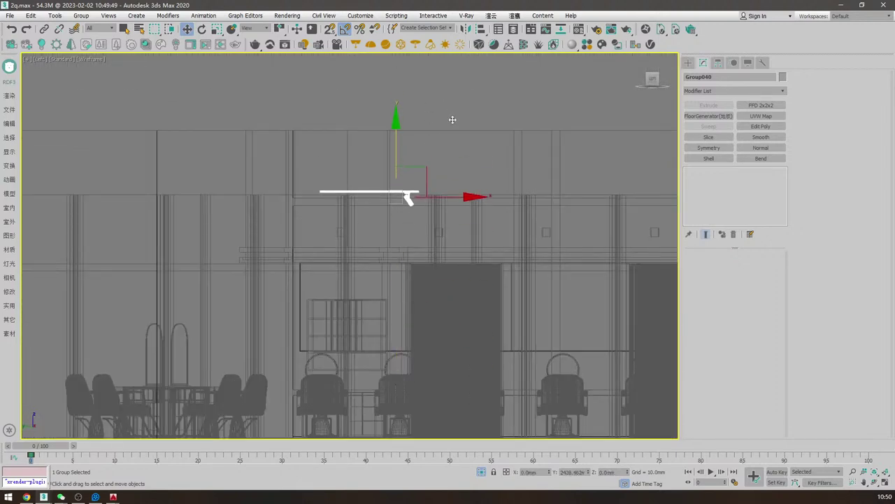
- Scale the track light group up uniformly to roughly one and a half times its size in the top view
key(t)
scroll(396, 231, down, 2)
scroll(378, 210, up, 2)
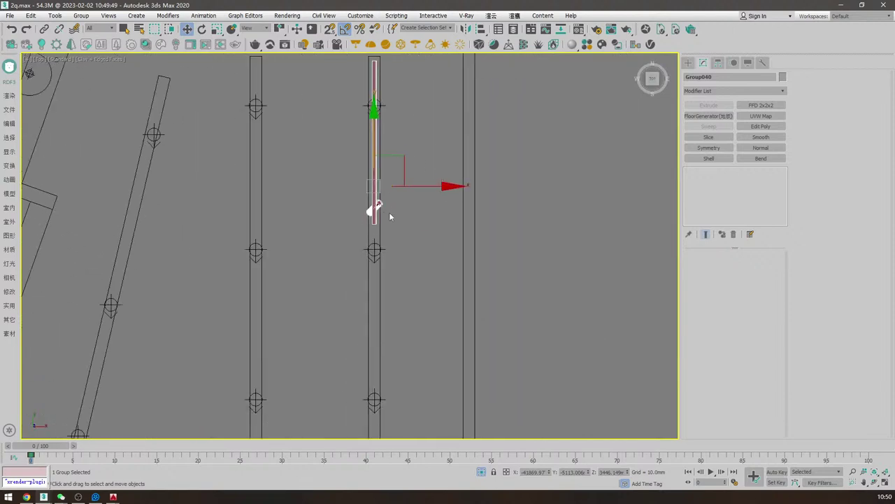
key(r)
key(w)
scroll(372, 210, down, 3)
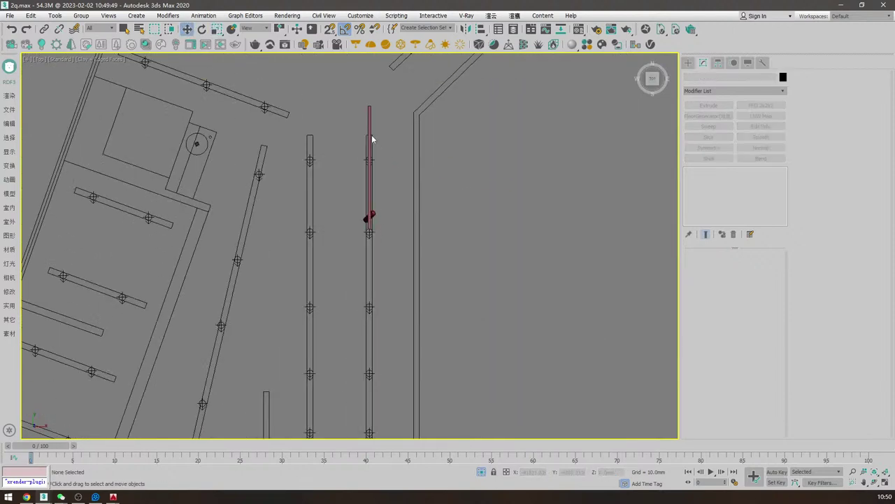
- Ungroup the track light, including its nested group, into separate rail and spotlight parts
scroll(382, 117, up, 4)
click(81, 16)
click(94, 45)
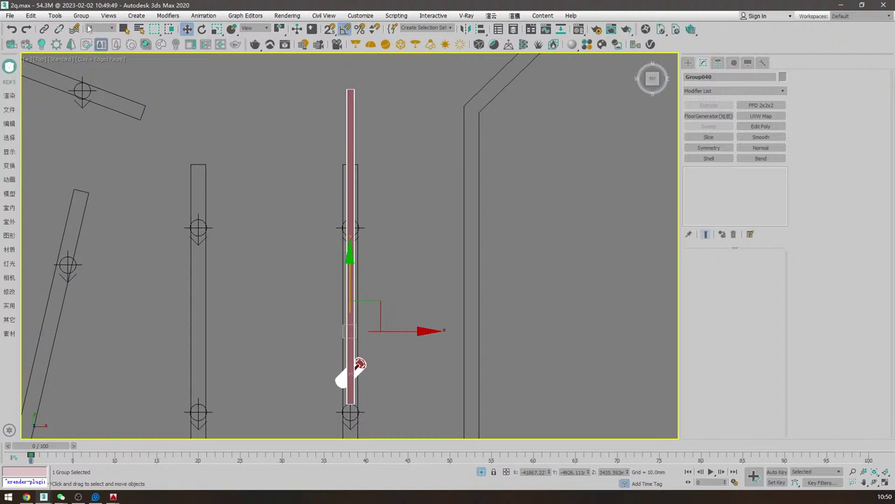
click(79, 16)
click(89, 44)
click(593, 32)
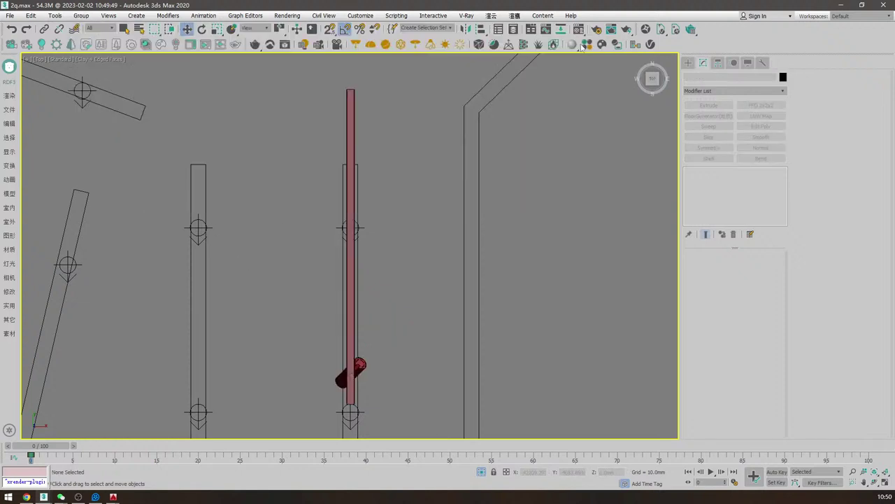
- Select all the spotlight parts without the rail in the perspective view and group them
middle_drag(378, 356, 395, 251)
scroll(395, 251, up, 2)
click(384, 265)
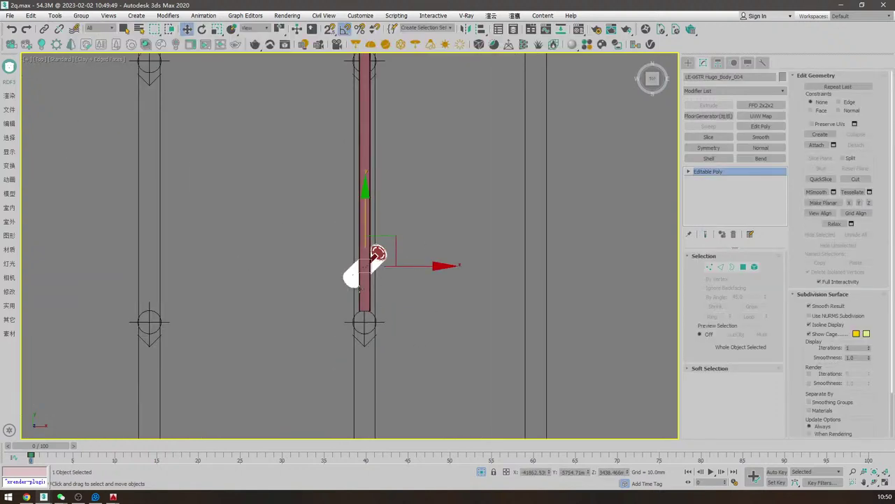
key(p)
key(z)
alt+middle_drag(406, 248, 349, 242)
scroll(350, 242, down, 4)
alt+middle_drag(245, 213, 309, 236)
drag(415, 300, 256, 187)
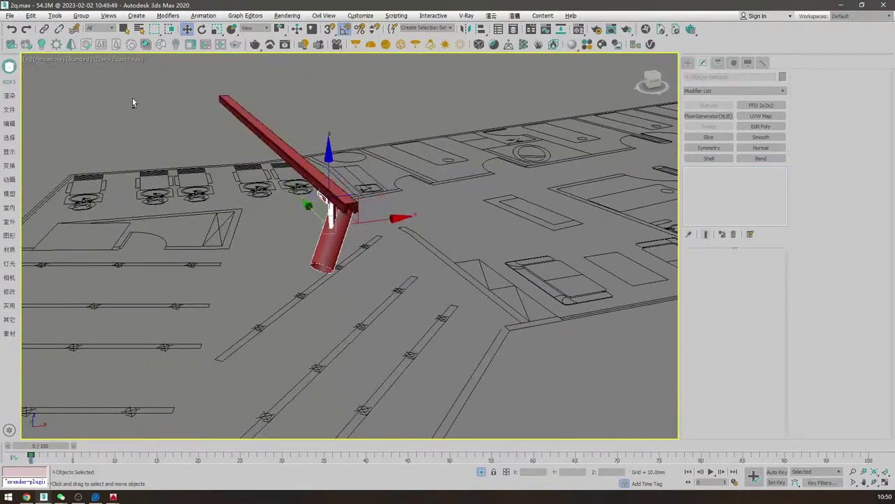
key(z)
click(81, 16)
click(88, 32)
click(446, 266)
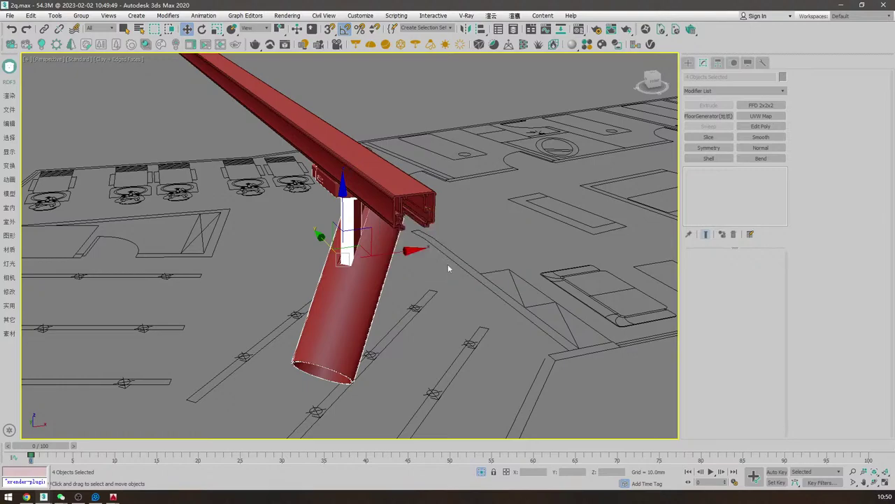
alt+middle_drag(347, 237, 281, 196)
click(400, 251)
alt+middle_drag(400, 251, 445, 220)
scroll(337, 214, up, 5)
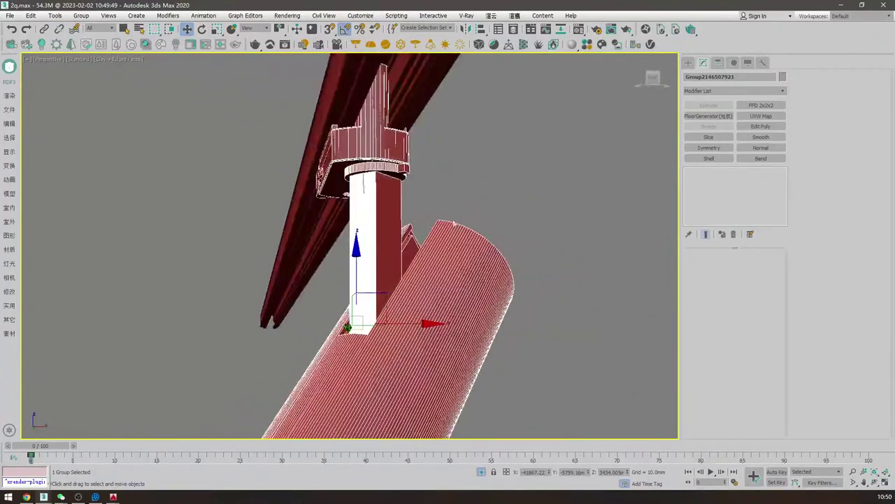
- Move the rail and spotlight down in the top view so the rail starts at the plan track's upper end
key(t)
scroll(448, 223, down, 6)
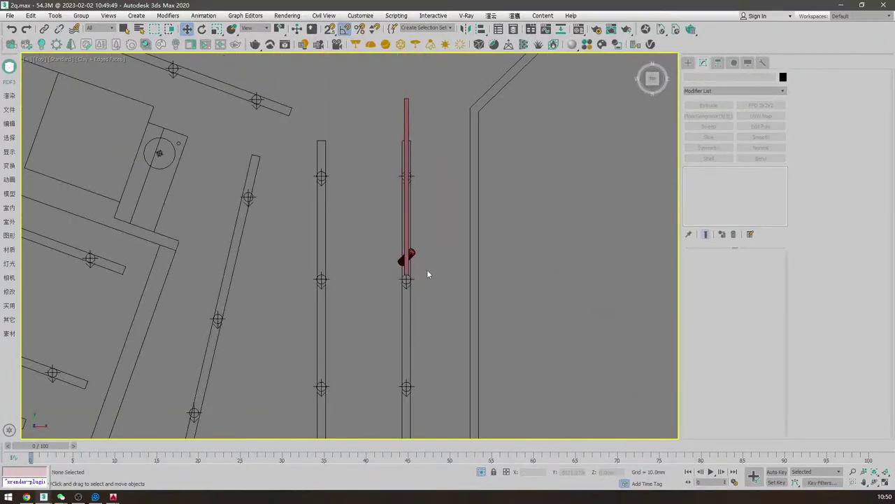
scroll(418, 195, down, 5)
scroll(413, 203, up, 5)
drag(409, 153, 409, 196)
click(419, 236)
- Stretch the rail to the lower end of the plan's rightmost vertical track by moving its lower end vertices with snapping
click(403, 233)
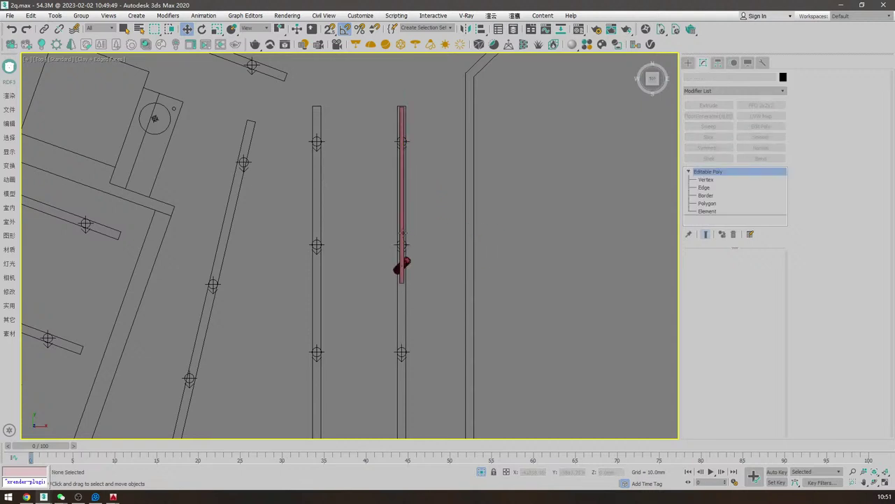
middle_drag(403, 233, 399, 149)
key(1)
scroll(401, 150, down, 2)
key(s)
drag(402, 158, 403, 293)
click(735, 172)
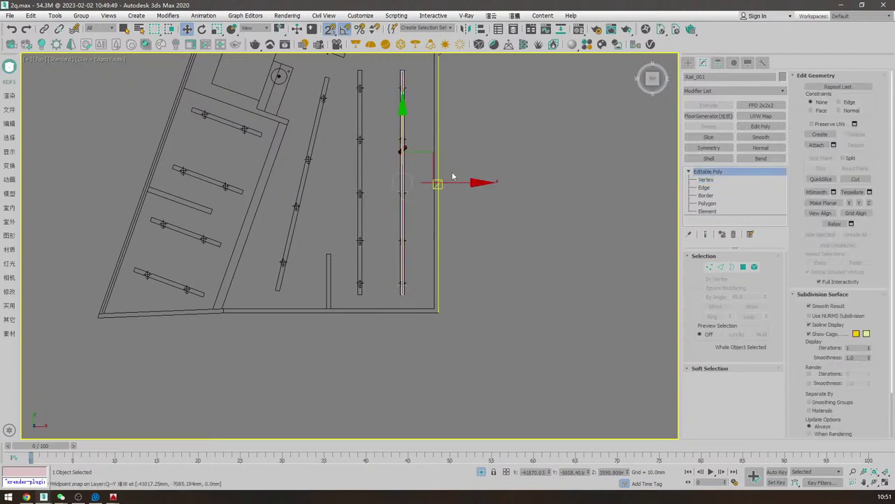
click(453, 173)
scroll(417, 140, up, 3)
click(379, 166)
key(s)
scroll(395, 133, down, 1)
middle_drag(395, 133, 400, 193)
scroll(401, 194, down, 1)
click(470, 182)
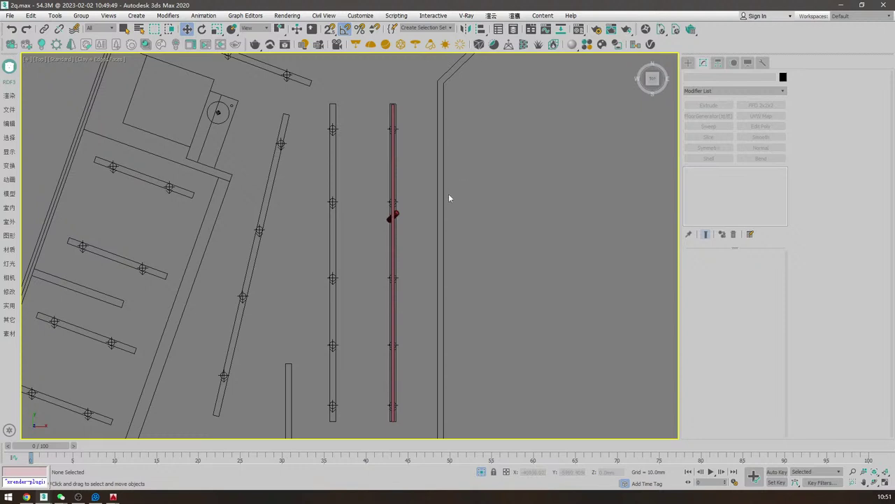
- Clone the lengthened rail onto the neighbouring long vertical track of the ceiling plan
key(c)
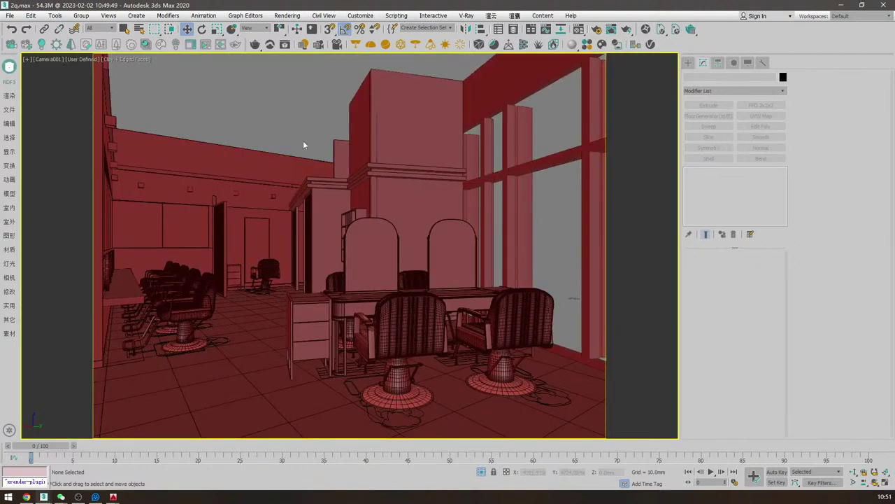
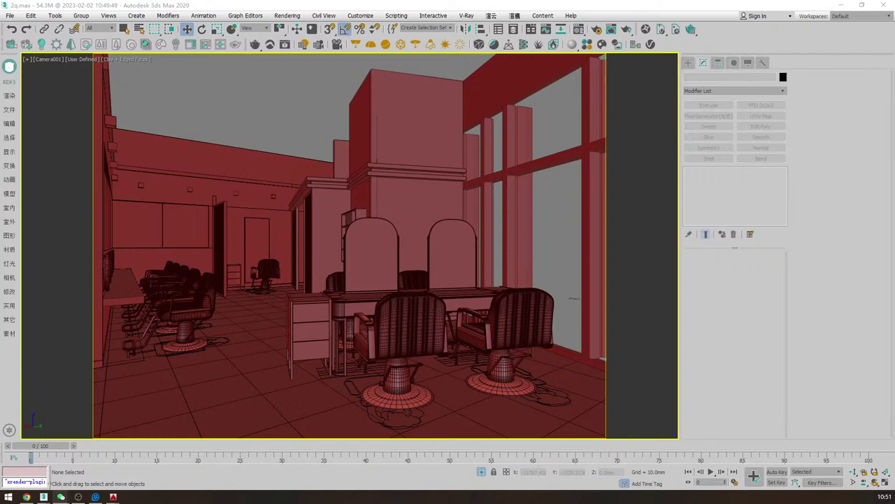
click(243, 128)
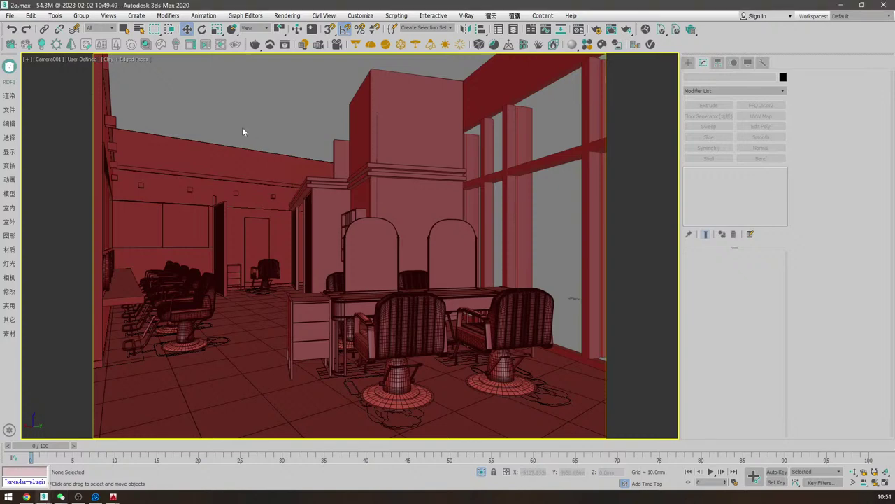
key(t)
key(z)
middle_drag(395, 256, 609, 213)
scroll(359, 219, up, 5)
scroll(390, 288, up, 6)
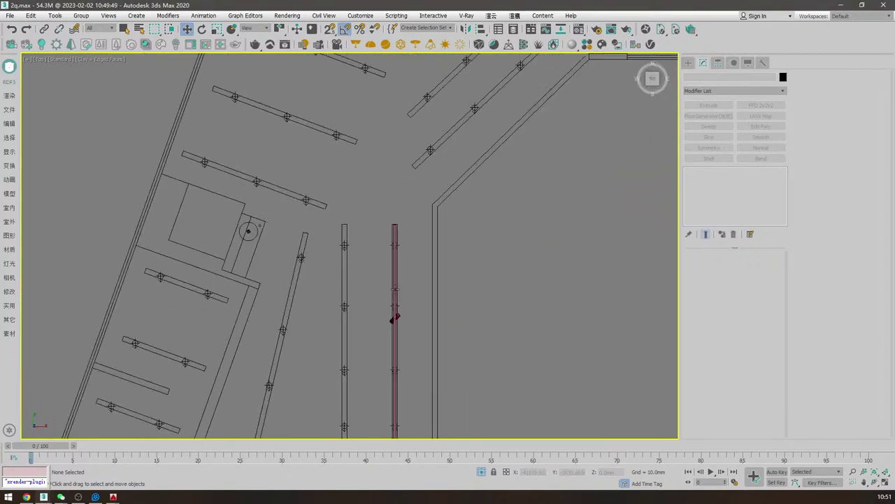
click(437, 213)
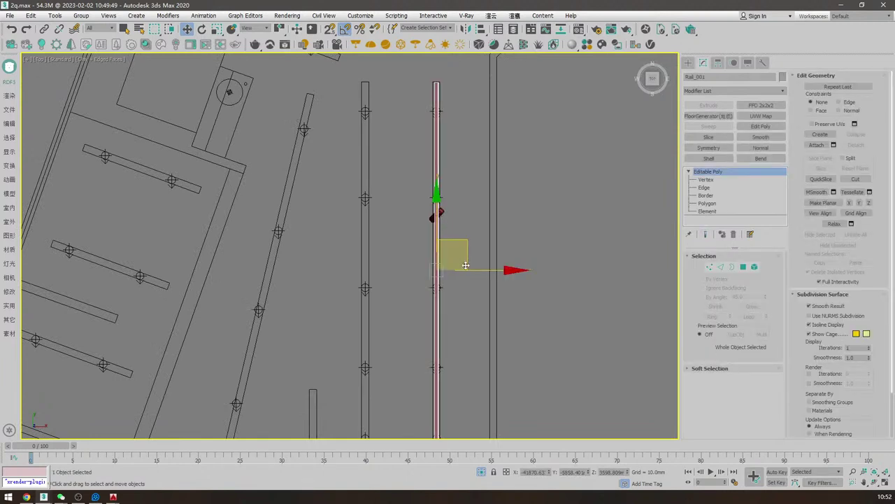
mouse_move(476, 270)
shift+mouse_down()
mouse_move(382, 264)
mouse_move(405, 259)
shift+mouse_up()
click(449, 291)
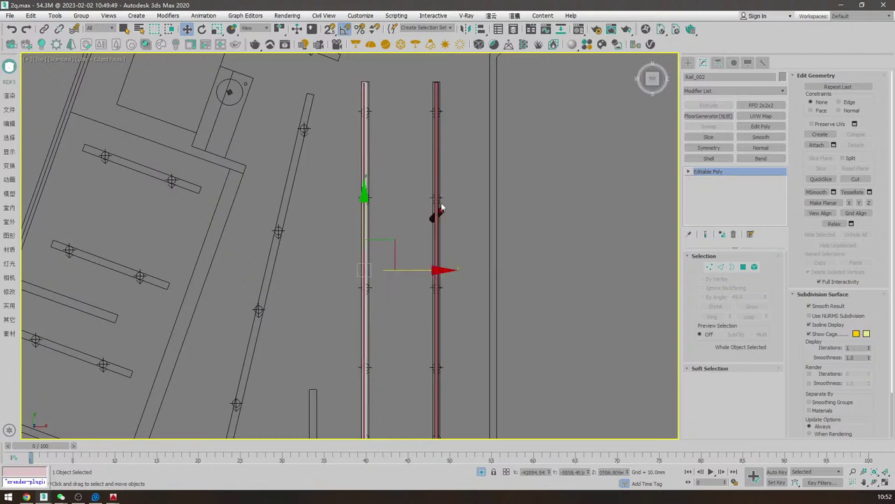
- Try cloning the spotlight group sideways in the perspective view, and undo the copy
scroll(443, 209, up, 4)
click(440, 213)
key(p)
key(z)
alt+middle_drag(461, 227, 432, 254)
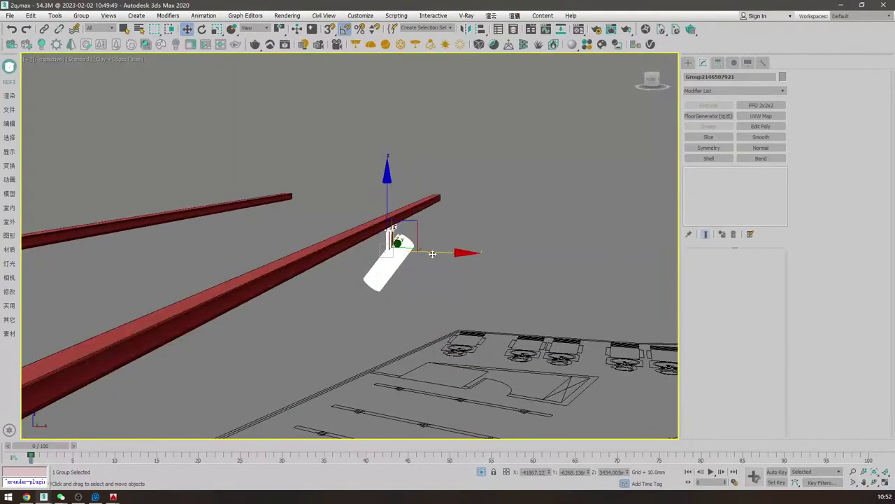
shift+drag(432, 254, 453, 255)
click(450, 289)
scroll(440, 249, up, 2)
key(ctrl+z)
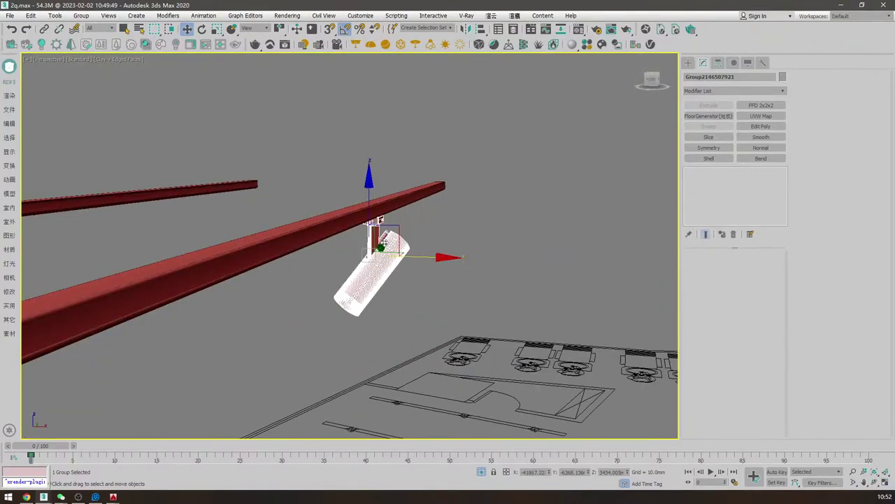
- Group the spotlight together with the rail on the plan's rightmost vertical track
mouse_move(423, 259)
alt+middle_down()
mouse_move(430, 217)
mouse_move(396, 278)
mouse_move(428, 276)
alt+middle_up()
key(t)
key(z)
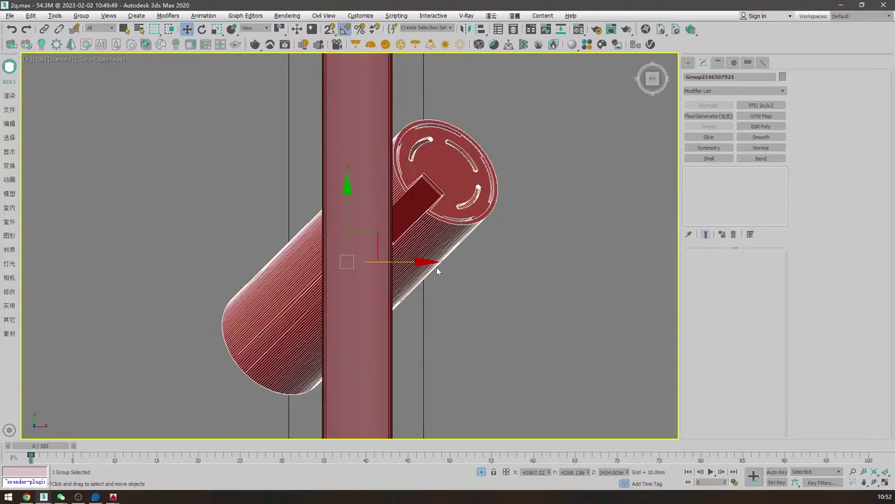
scroll(435, 273, down, 7)
scroll(456, 254, down, 6)
scroll(484, 246, up, 2)
middle_drag(484, 245, 449, 249)
ctrl+click(394, 304)
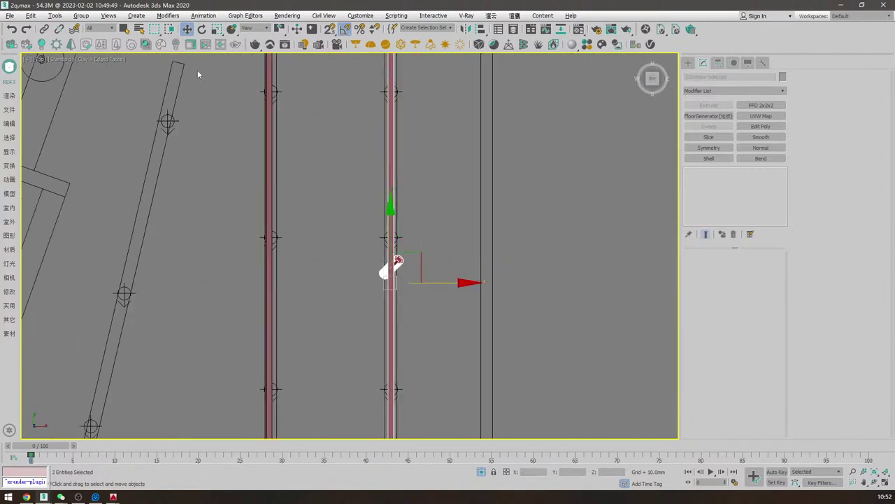
click(81, 15)
click(82, 30)
click(456, 265)
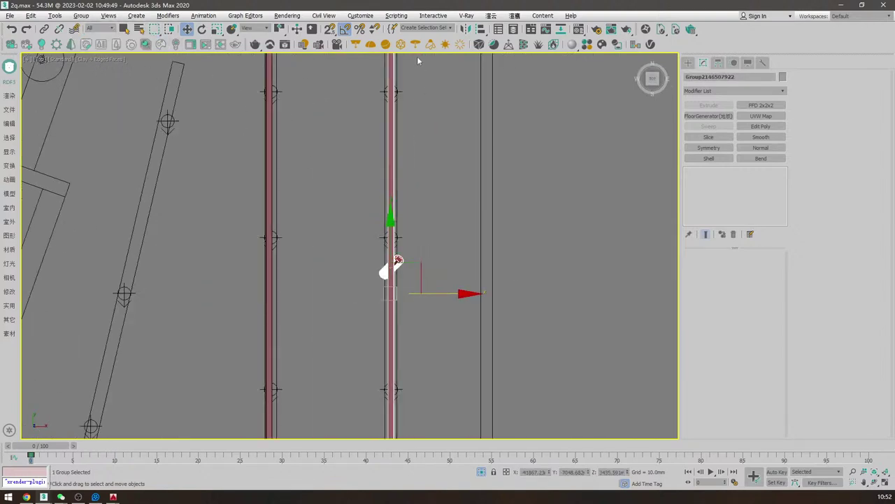
- Mirror the rail and spotlight group horizontally so the lamp faces the opposite side, and ungroup it
click(466, 29)
click(421, 320)
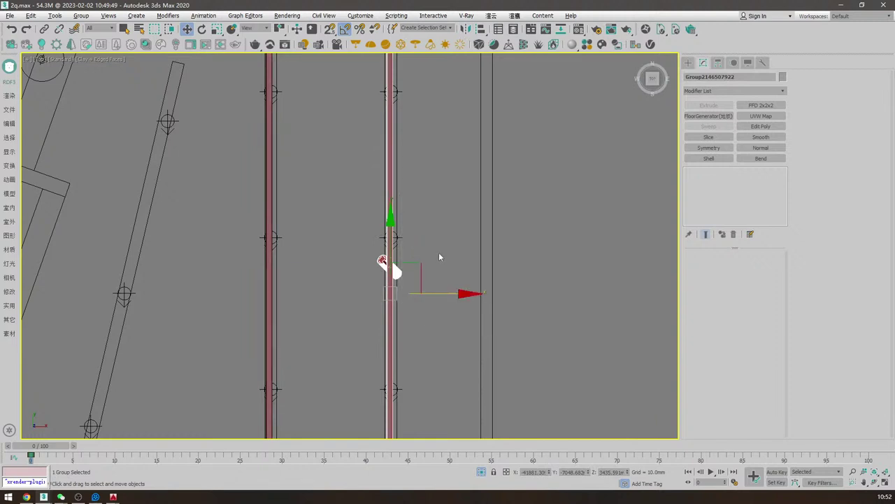
click(83, 15)
click(88, 42)
click(473, 114)
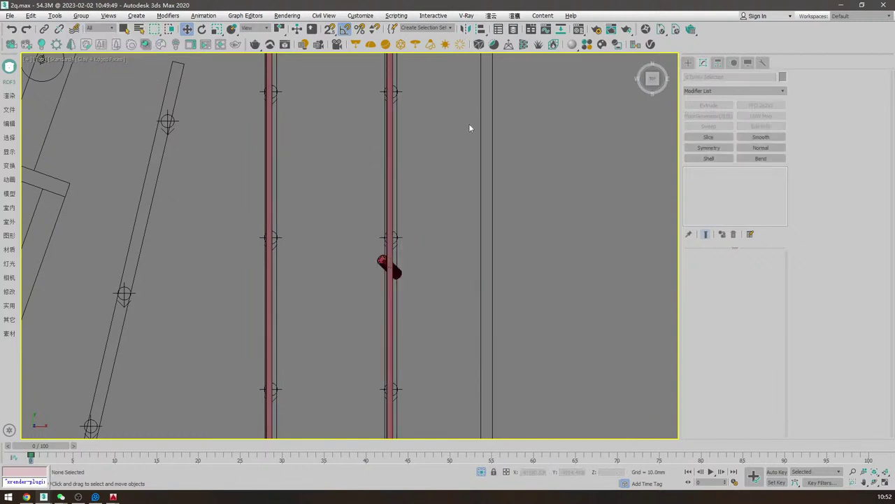
- Place the spotlight near the rail's lower end and clone it as five evenly spaced copies up the rail
click(389, 268)
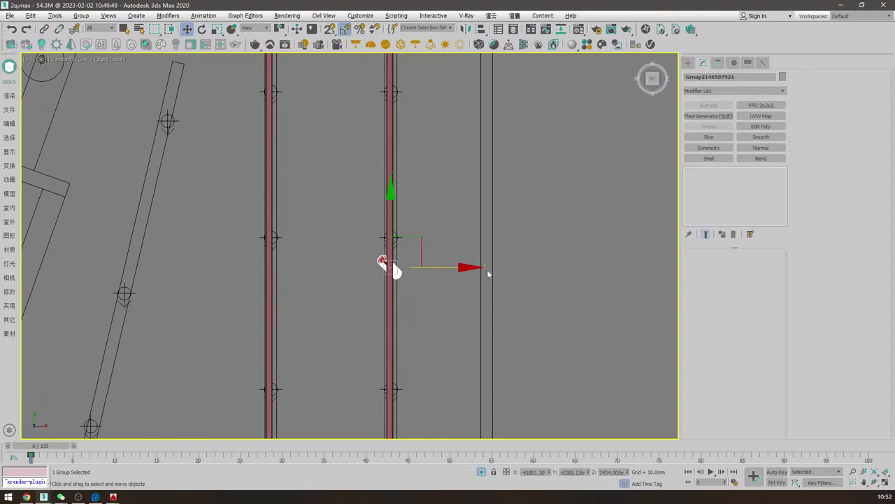
scroll(391, 259, down, 4)
mouse_move(413, 180)
mouse_down()
mouse_move(416, 343)
mouse_move(432, 279)
mouse_up()
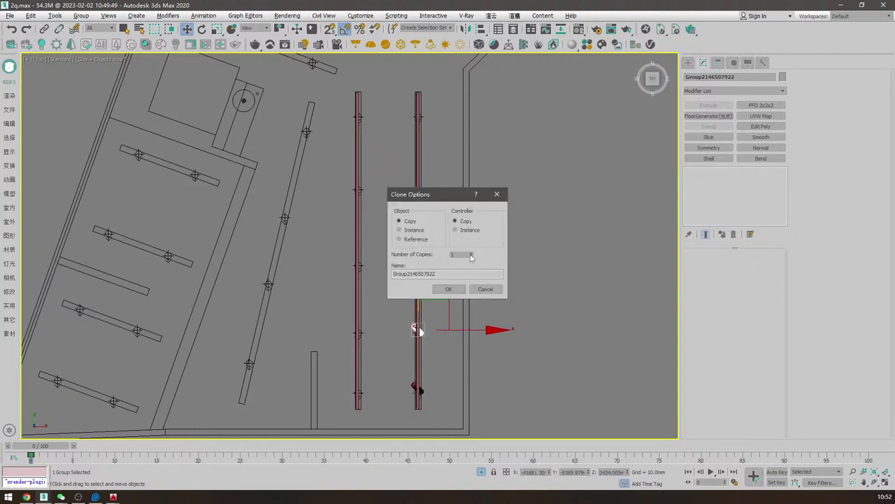
click(448, 289)
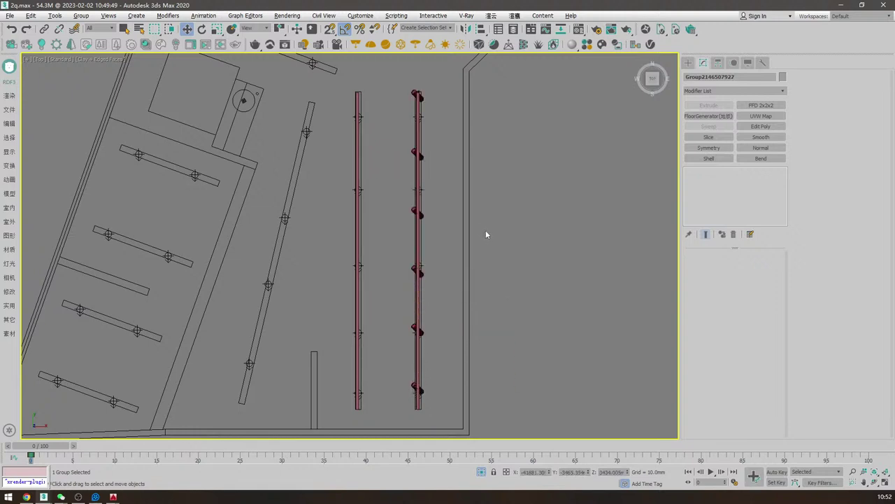
click(440, 126)
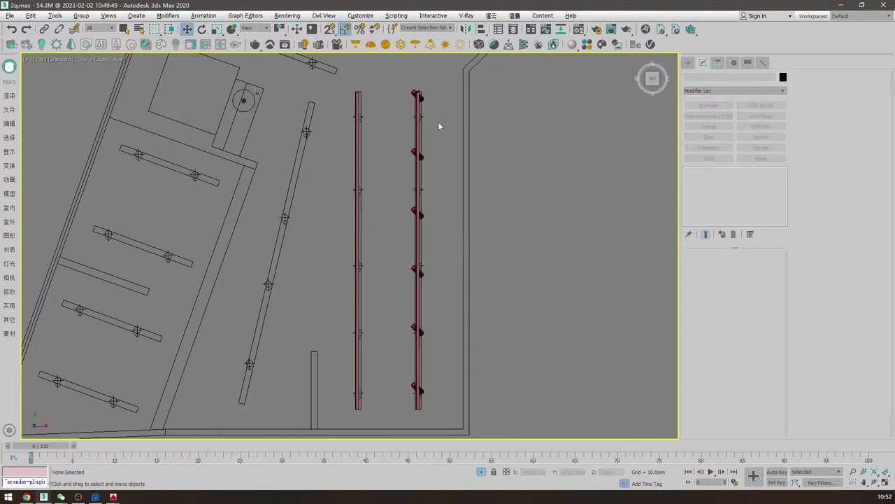
- Select the row of spotlights without their rail and shift them slightly down along it
drag(393, 75, 442, 406)
alt+click(420, 138)
drag(418, 175, 418, 182)
click(487, 176)
- Locate the track lights in the perspective view and delete the stray leftover object near the rails
key(f)
key(z)
key(c)
key(t)
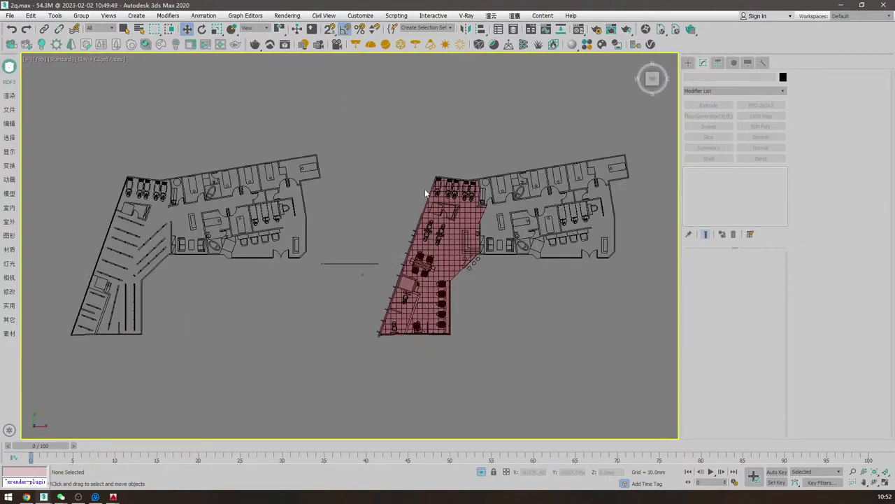
scroll(372, 255, up, 2)
middle_drag(263, 274, 573, 201)
scroll(334, 270, up, 2)
drag(424, 308, 357, 181)
key(z)
key(p)
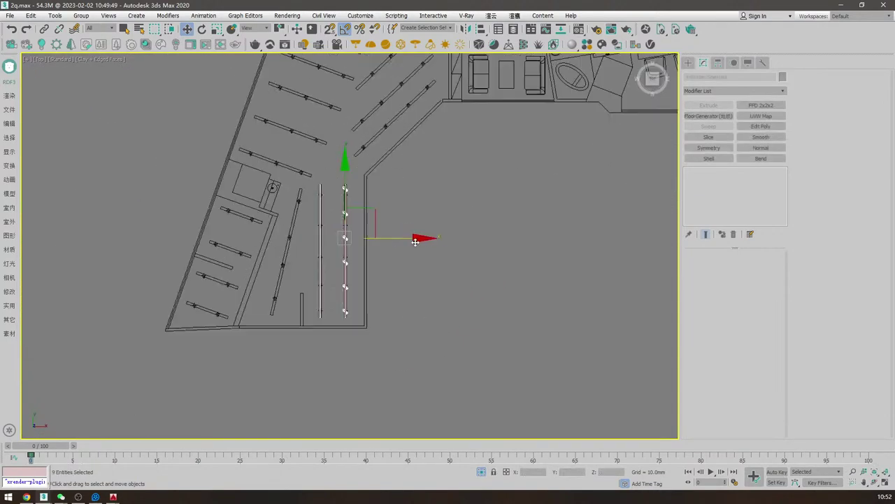
scroll(416, 240, down, 3)
alt+middle_drag(416, 241, 568, 284)
click(440, 247)
scroll(439, 248, up, 3)
drag(568, 284, 526, 214)
key(Delete)
- Select the rail with its row of six spotlights in the perspective view and open the groups for editing
scroll(447, 258, up, 4)
click(515, 240)
scroll(403, 255, down, 2)
middle_drag(404, 255, 549, 193)
scroll(649, 233, up, 4)
scroll(598, 217, up, 2)
scroll(560, 184, up, 3)
scroll(560, 185, down, 3)
scroll(519, 246, down, 5)
alt+middle_drag(519, 246, 556, 337)
scroll(547, 297, down, 4)
drag(612, 354, 183, 235)
click(81, 15)
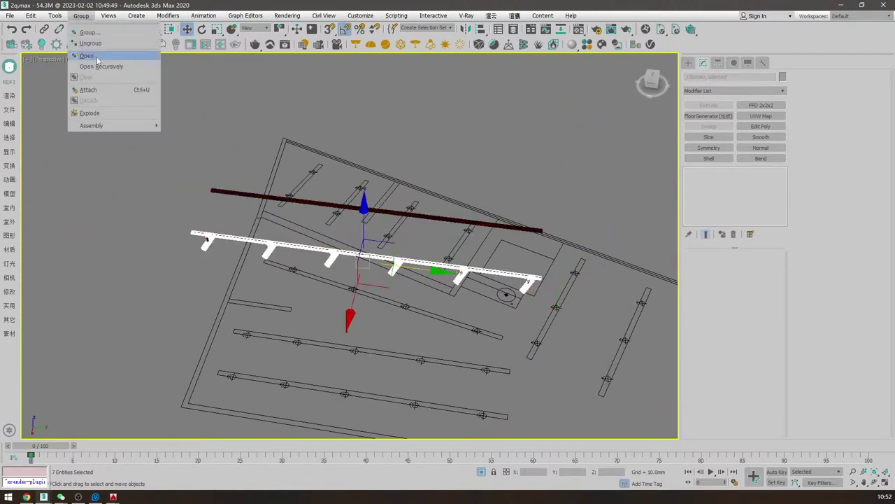
click(91, 54)
- Select the end spotlight's lamp body parts and rotate them horizontally around the mounting stem
scroll(541, 283, up, 7)
click(474, 282)
key(z)
alt+middle_drag(473, 280, 422, 243)
ctrl+click(361, 161)
key(e)
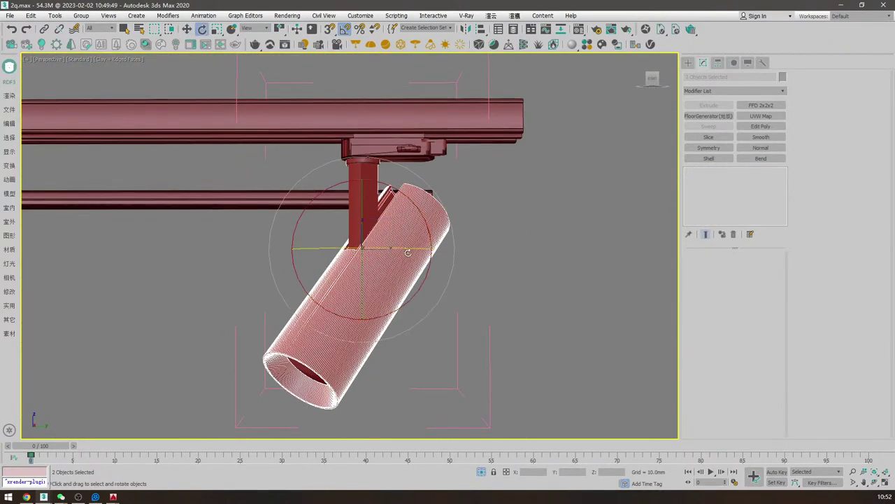
drag(409, 252, 436, 245)
key(ctrl+z)
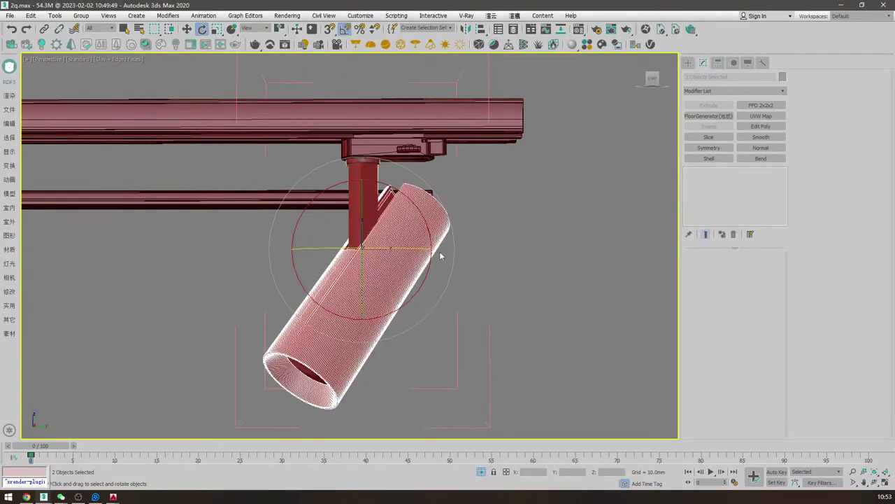
alt+middle_drag(441, 254, 426, 261)
drag(417, 252, 442, 254)
alt+middle_drag(441, 254, 441, 236)
scroll(479, 254, down, 6)
- Rotate the lamp heads of the next two spotlights along the rail to varied horizontal angles
key(z)
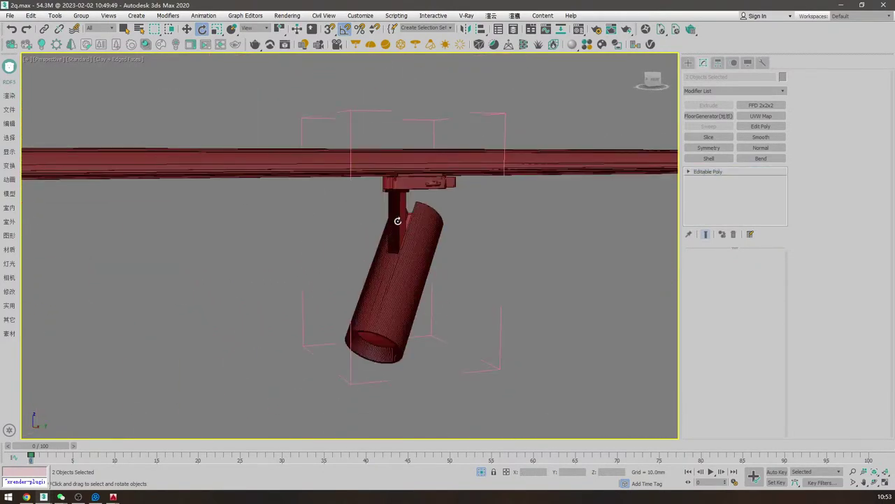
drag(456, 256, 479, 256)
middle_drag(479, 256, 592, 289)
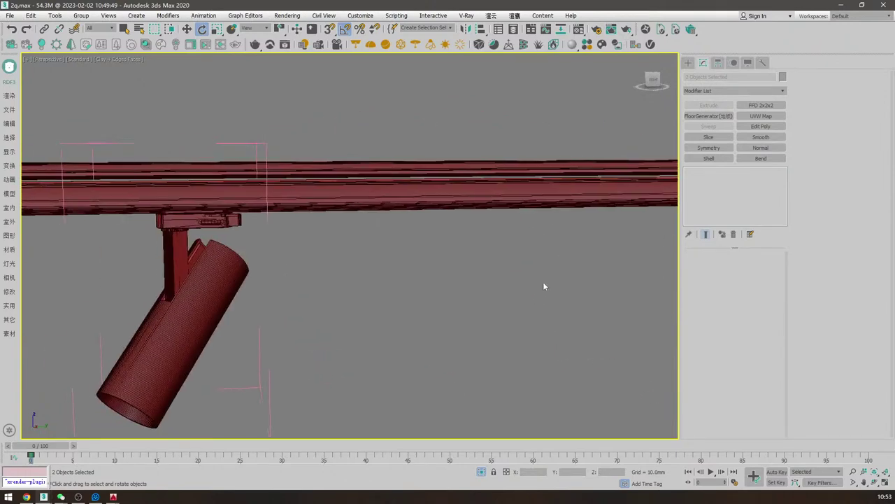
drag(270, 288, 132, 254)
middle_drag(132, 254, 251, 226)
drag(360, 268, 428, 267)
- Select the following spotlight's lamp head and turn it slightly so its direction differs from its neighbours
scroll(429, 268, down, 5)
scroll(429, 267, down, 5)
middle_drag(443, 263, 493, 272)
scroll(306, 275, up, 7)
drag(388, 260, 352, 244)
alt+middle_drag(352, 244, 426, 235)
click(206, 44)
drag(401, 271, 417, 265)
- Try to rotate another spotlight's head farther along the rail, and undo the change
scroll(418, 265, down, 6)
middle_drag(273, 266, 465, 265)
scroll(465, 266, up, 4)
scroll(465, 266, up, 5)
drag(524, 303, 381, 244)
middle_drag(482, 261, 446, 254)
drag(428, 297, 459, 300)
key(ctrl+z)
alt+click(284, 136)
key(ctrl+z)
- Select the whole row of track spotlights and close the opened groups
key(shift+z)
key(shift+z)
key(shift+z)
scroll(286, 277, down, 5)
drag(158, 198, 561, 320)
key(z)
click(81, 16)
click(95, 79)
- Delete the empty rail beside the finished track light in the top view
key(t)
key(w)
click(505, 180)
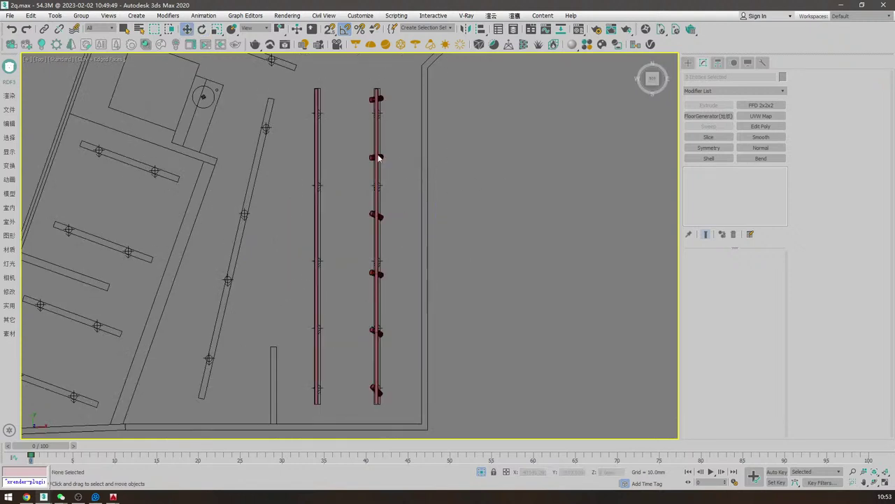
click(318, 145)
key(Delete)
- Select the remaining rail with its six spotlights and combine them into one group
click(379, 160)
scroll(415, 240, down, 2)
drag(318, 96, 431, 377)
key(z)
click(81, 16)
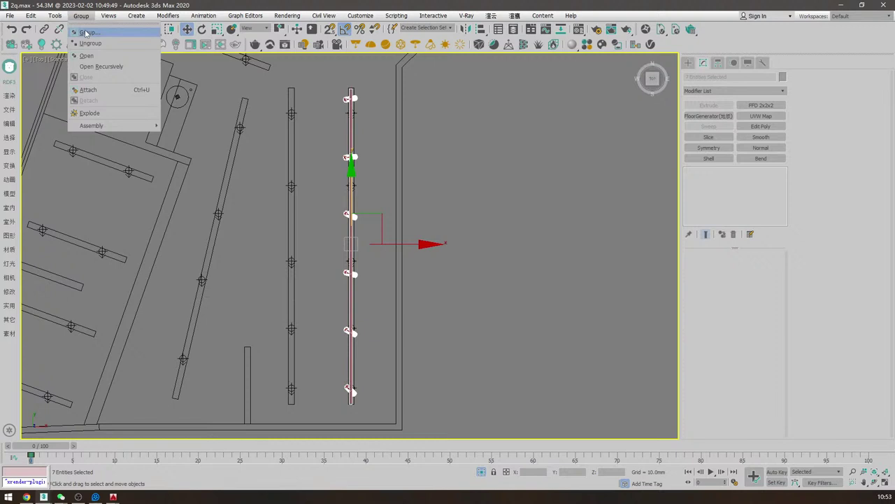
click(86, 33)
- Clone the grouped track light onto the neighbouring rail outline and mirror the copy on the X axis with No Clone
shift+drag(382, 252, 323, 252)
click(448, 289)
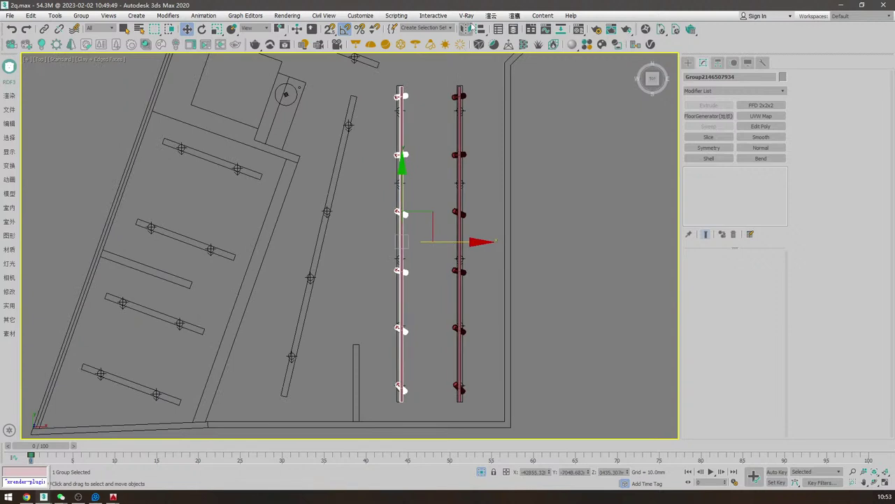
click(465, 29)
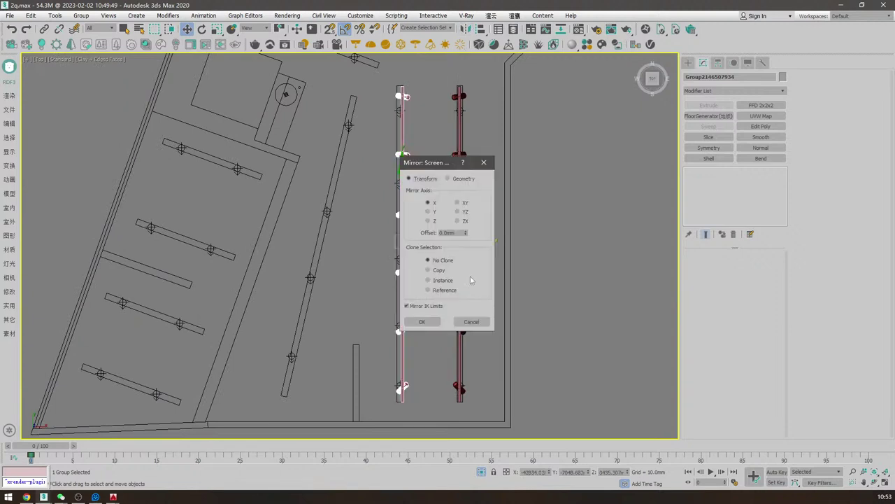
click(422, 321)
scroll(422, 261, up, 2)
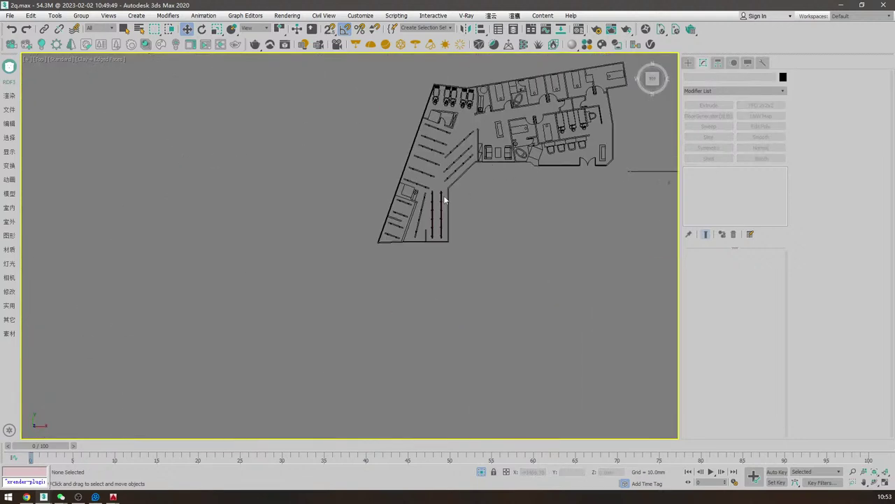
- Begin a snapped Line at the plan's lower-left inner corner and run it up the slanted wall to the small room
scroll(445, 200, up, 5)
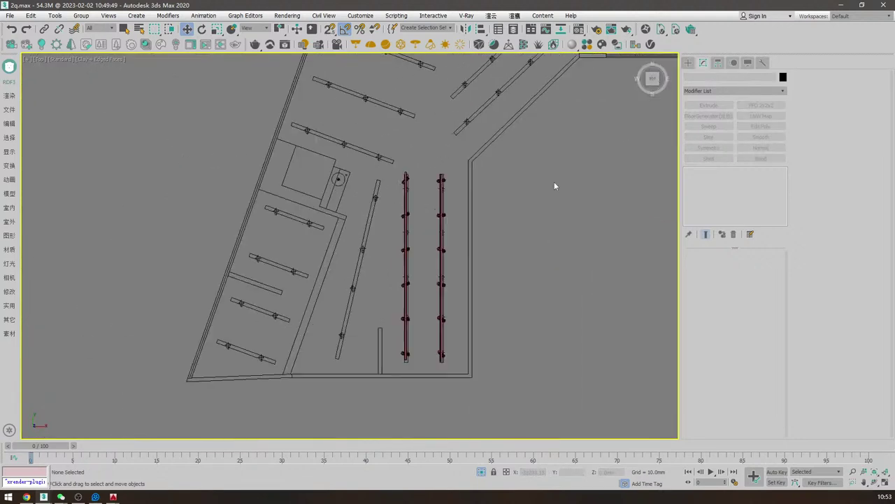
click(689, 63)
click(713, 126)
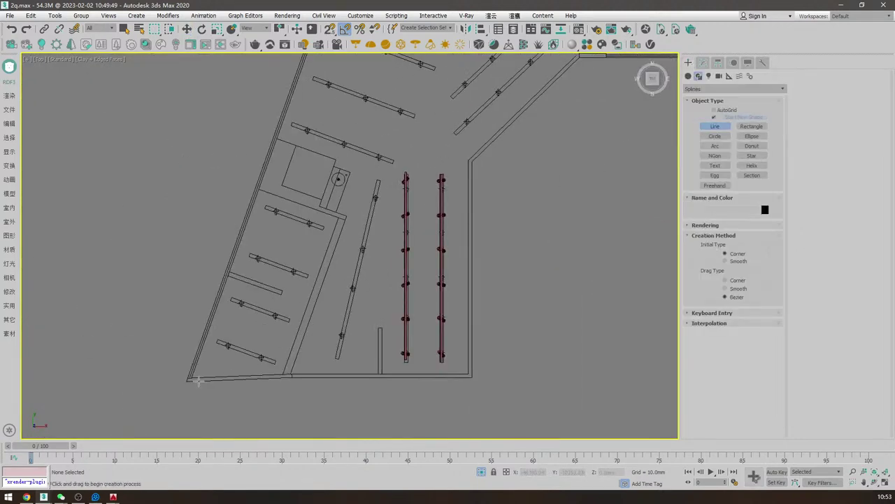
scroll(199, 382, up, 5)
key(s)
click(172, 372)
scroll(428, 361, down, 5)
middle_drag(536, 136, 369, 282)
scroll(419, 185, down, 2)
middle_drag(419, 186, 349, 286)
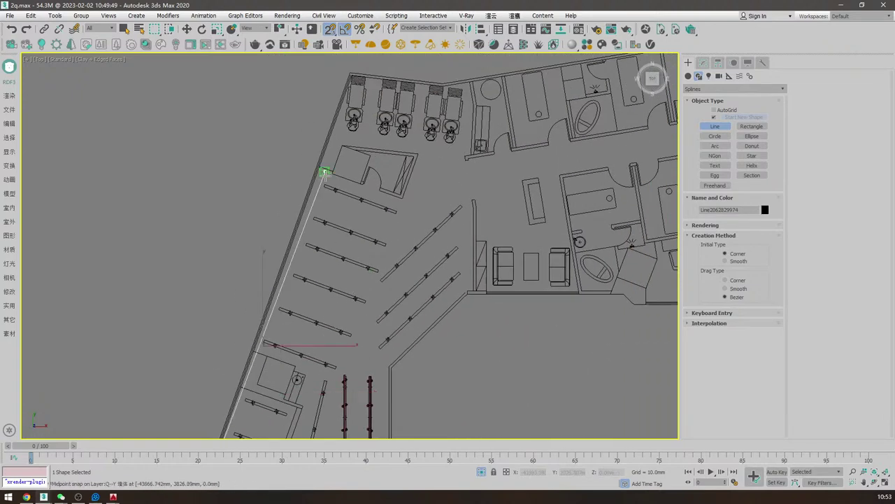
scroll(324, 171, up, 2)
scroll(323, 175, down, 2)
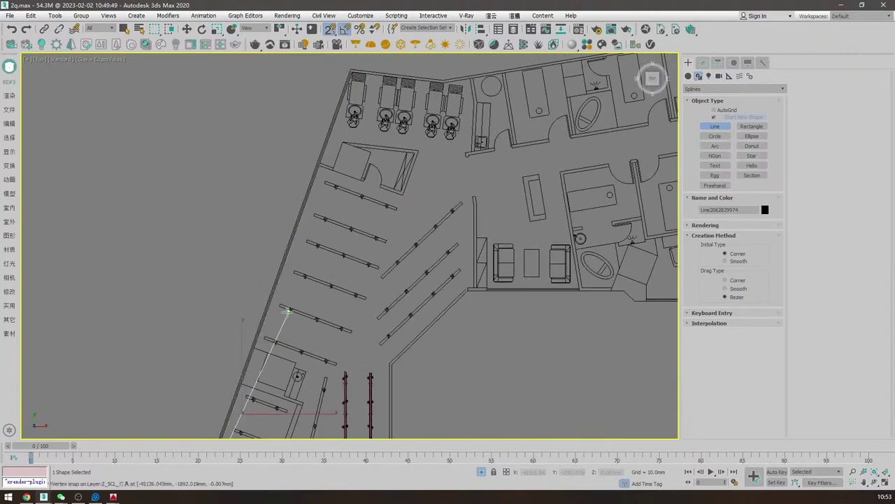
scroll(336, 140, up, 2)
scroll(280, 194, up, 2)
click(279, 193)
- Continue the outline around the small room, across the upper opening and down beside the seating area's wall
scroll(357, 186, down, 2)
middle_drag(357, 186, 348, 180)
click(317, 221)
click(349, 133)
click(432, 131)
click(446, 219)
click(449, 235)
click(438, 401)
- Continue the outline from the seating area's corner along the diagonal wall to its lower bend
middle_drag(459, 385, 549, 181)
scroll(549, 182, up, 2)
click(521, 208)
scroll(441, 355, down, 2)
middle_drag(441, 356, 524, 170)
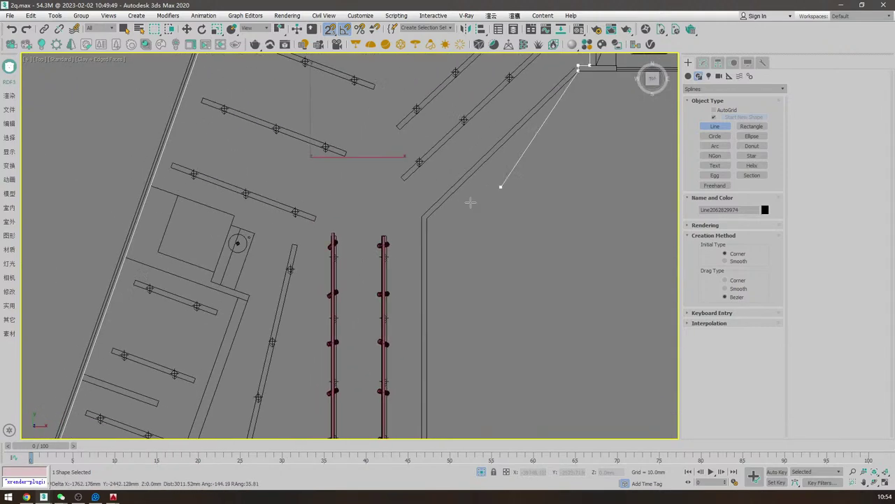
scroll(444, 195, up, 2)
click(418, 224)
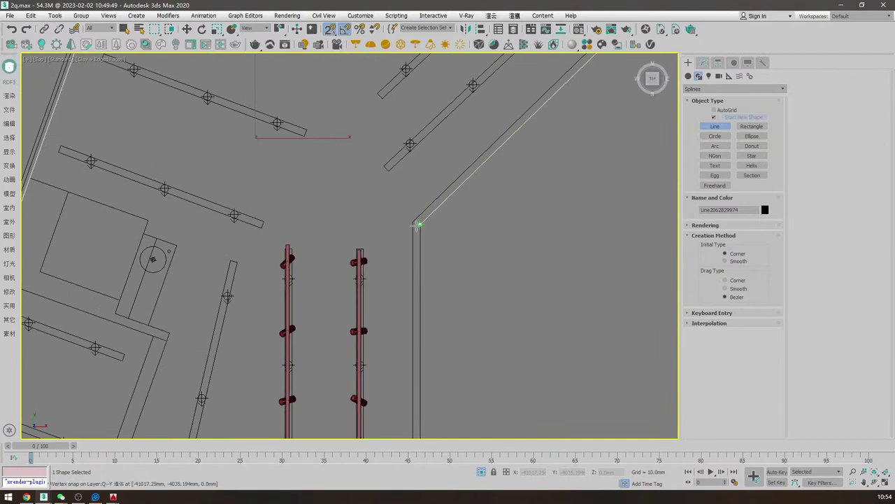
- Trace the outline down the straight wall and along the bottom wall, and close the spline at its starting corner
scroll(431, 340, down, 4)
scroll(470, 272, up, 4)
click(451, 260)
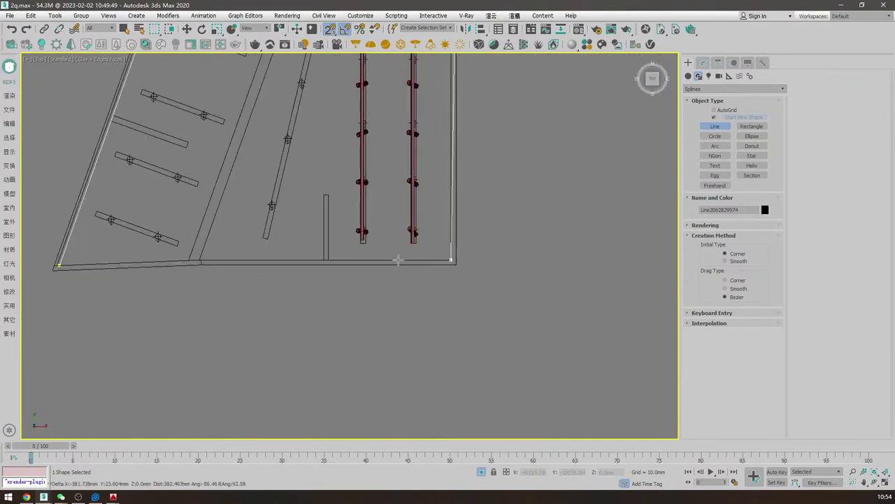
middle_drag(208, 259, 306, 273)
scroll(308, 271, up, 2)
click(293, 275)
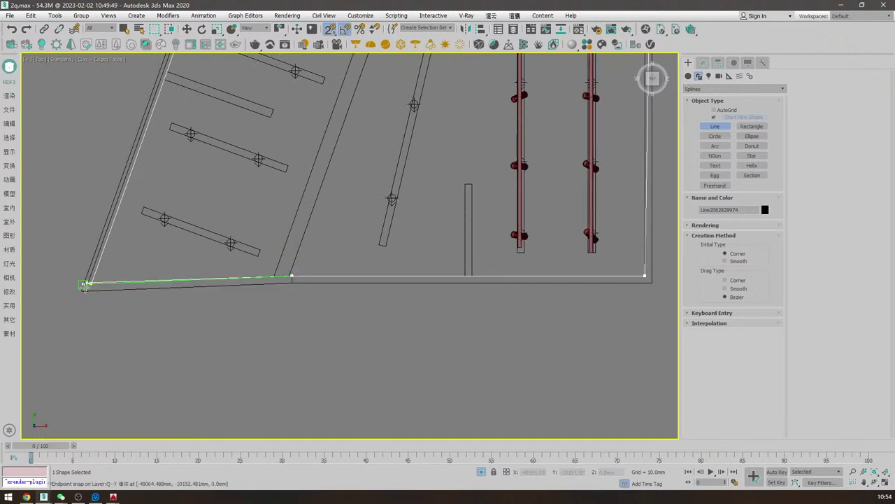
click(91, 284)
click(442, 257)
right_click(603, 234)
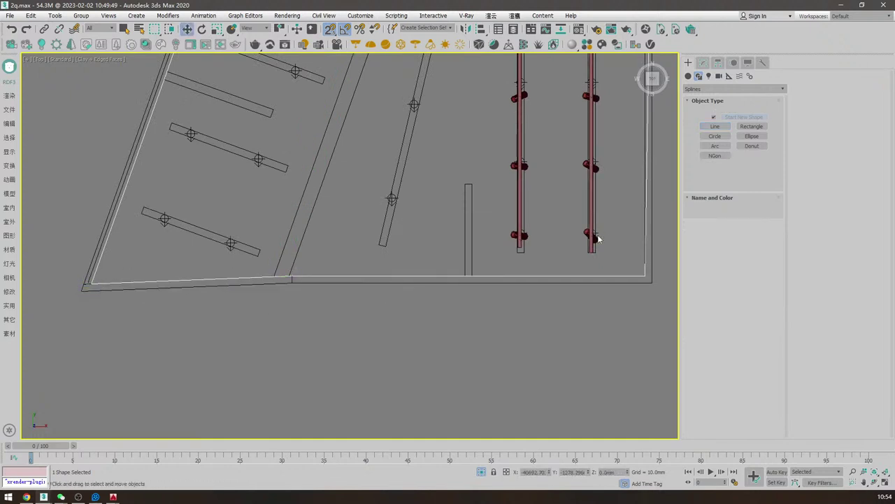
- Move the outline's vertex at the seating area's corner onto the upper end of the diagonal wall's inner line
middle_drag(602, 234, 600, 346)
scroll(494, 278, down, 5)
scroll(358, 307, up, 5)
scroll(353, 325, up, 4)
key(1)
drag(396, 321, 368, 297)
drag(426, 308, 365, 306)
scroll(435, 296, down, 4)
scroll(493, 242, up, 4)
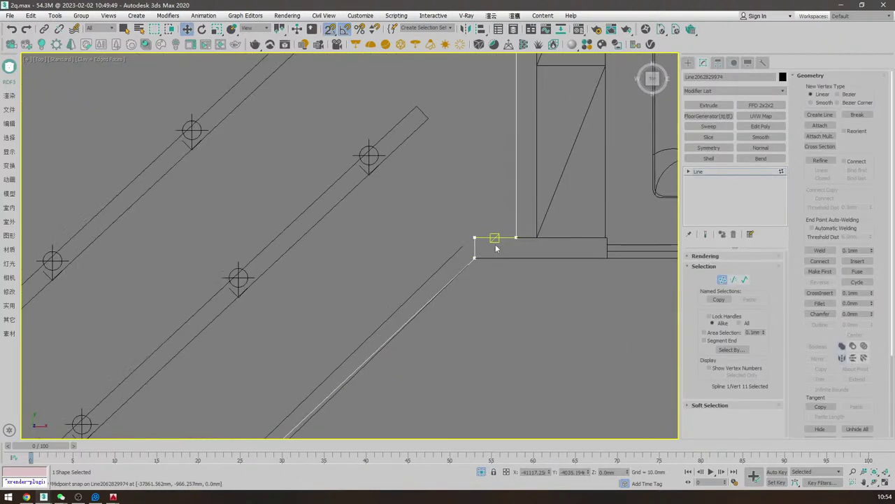
click(492, 238)
key(s)
drag(490, 231, 463, 245)
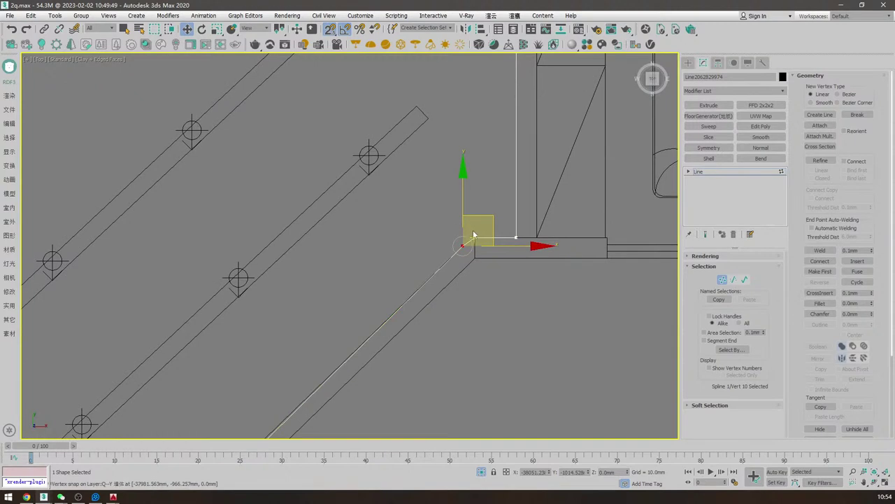
- Move the outline's vertex at the diagonal wall's lower bend onto the inner wall corner
scroll(478, 232, down, 4)
middle_drag(362, 354, 479, 212)
scroll(429, 291, up, 2)
click(394, 274)
drag(394, 274, 394, 267)
scroll(393, 268, down, 5)
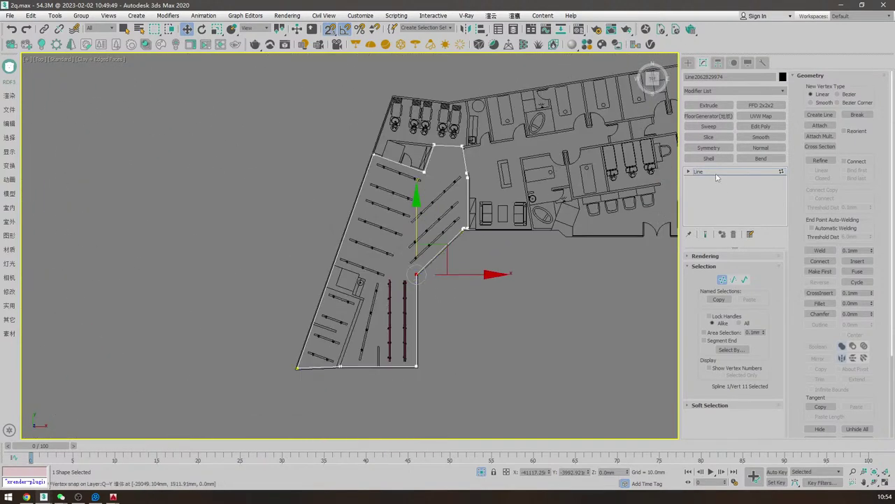
- Raise the closed outline to the top of the walls at Z 4400 mm and extrude it 100 mm
key(1)
key(f)
middle_drag(407, 249, 403, 320)
scroll(395, 287, down, 9)
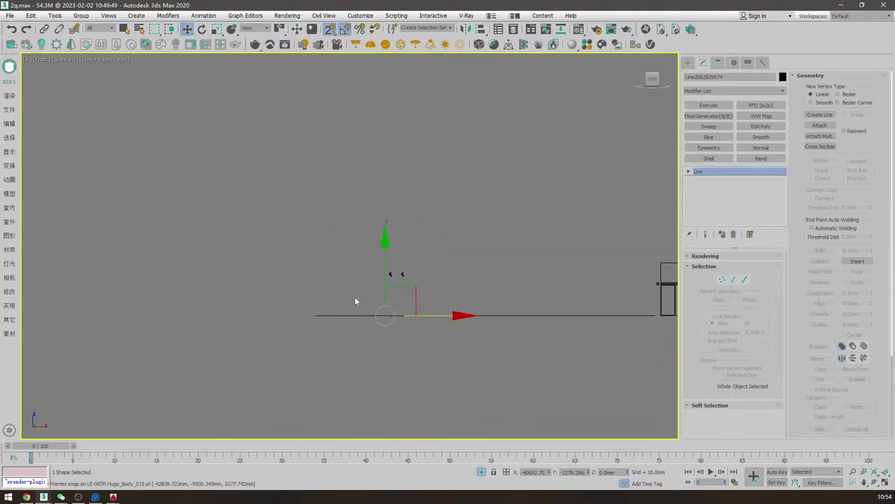
key(l)
middle_drag(350, 276, 354, 316)
key(s)
drag(361, 225, 630, 127)
key(s)
click(709, 105)
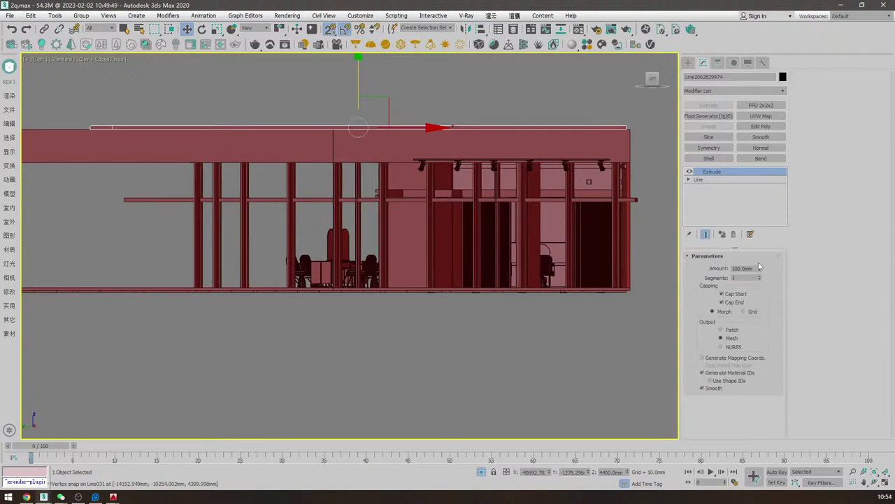
key(t)
scroll(504, 256, up, 2)
click(515, 252)
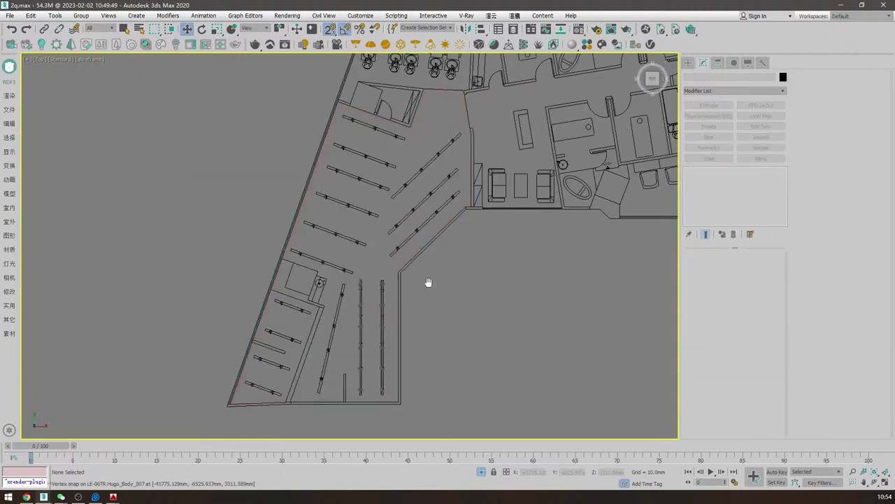
- Rotate a track light group to the angle of the slanted rail and position it along that rail
scroll(387, 313, up, 6)
middle_drag(352, 314, 464, 208)
key(s)
click(465, 208)
key(e)
mouse_move(523, 194)
mouse_down()
mouse_move(417, 202)
mouse_move(464, 201)
mouse_move(416, 213)
mouse_up()
click(455, 289)
key(w)
key(e)
key(w)
scroll(353, 268, down, 5)
click(492, 191)
scroll(363, 170, up, 5)
- Make a copy of the slanted rail's track light group rotated by -95° to match the direction of the cross rails
click(387, 299)
key(e)
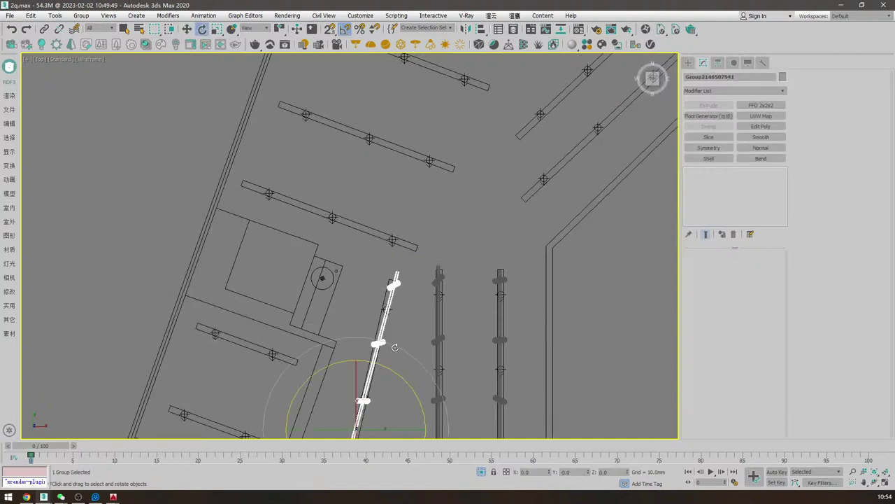
middle_drag(405, 349, 395, 293)
drag(393, 323, 433, 344)
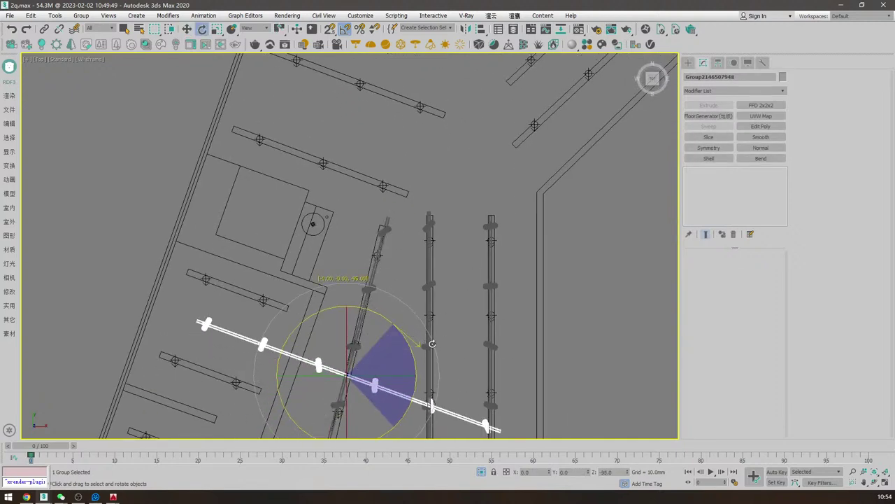
key(Return)
- Move the rotated track light copy onto the lowest cross rail of the main hall and check the camera view
key(w)
drag(377, 345, 422, 157)
scroll(431, 185, down, 2)
mouse_move(438, 177)
middle_down()
mouse_move(460, 191)
mouse_move(463, 206)
mouse_move(420, 227)
middle_up()
key(c)
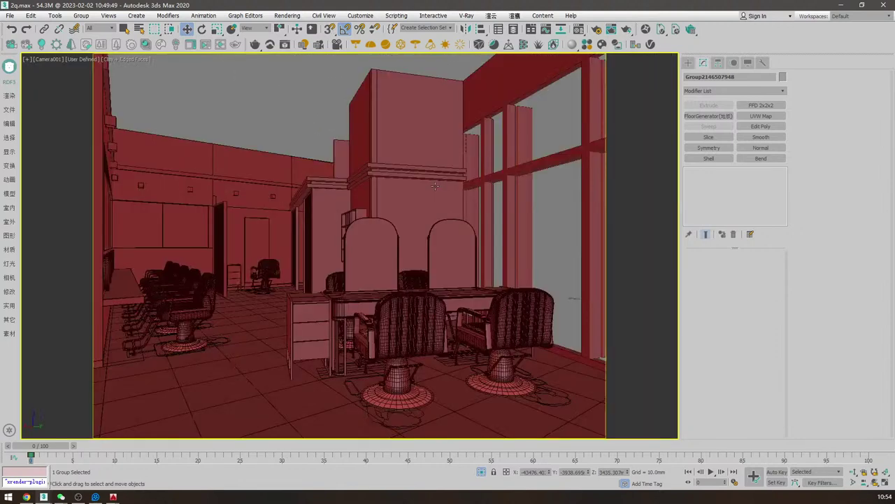
click(298, 109)
key(t)
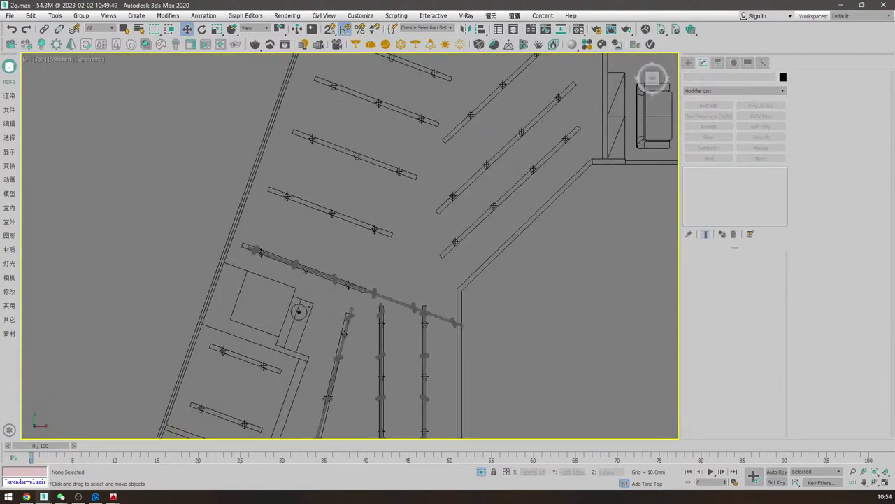
key(alt+a)
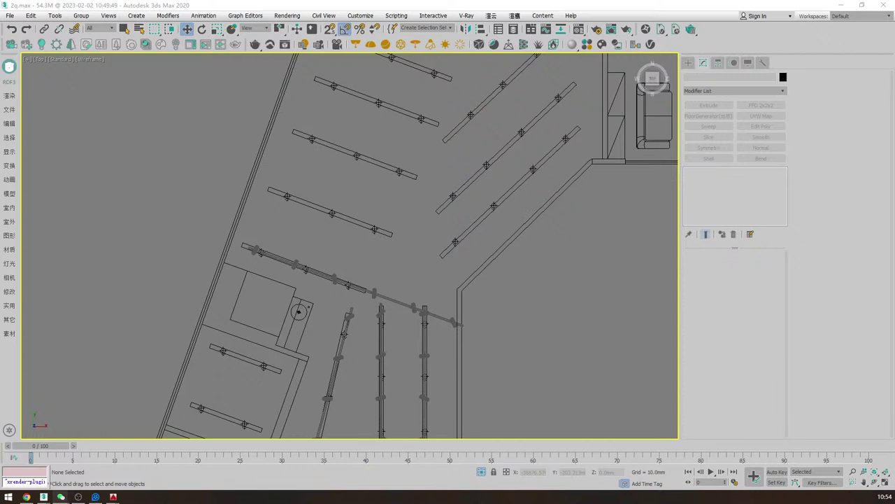
scroll(393, 275, up, 3)
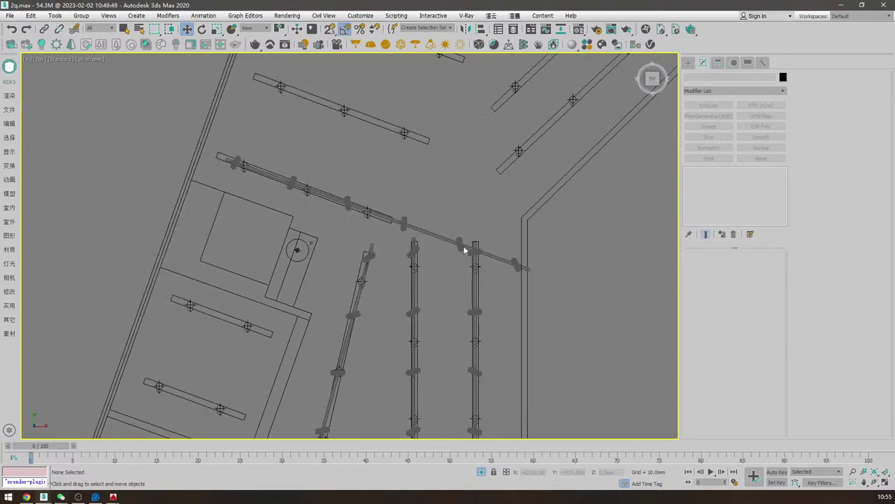
- Ungroup the copied track light and delete the spotlight at its lower end
click(457, 245)
middle_drag(457, 241, 464, 305)
drag(399, 253, 364, 139)
click(77, 16)
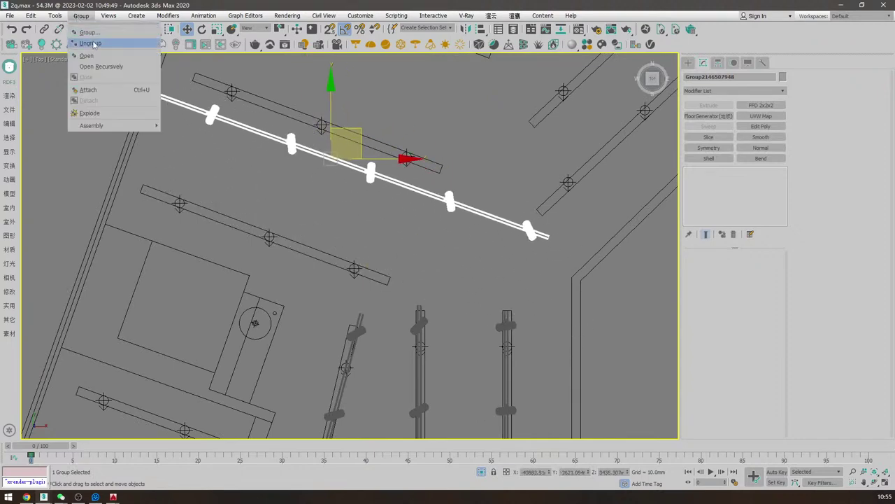
click(88, 43)
click(522, 165)
scroll(543, 245, up, 3)
click(515, 215)
scroll(507, 275, down, 3)
scroll(508, 274, down, 2)
key(Delete)
- Rotate the ungrouped rail and its spotlights upright in plan and move them clear for editing
drag(463, 239, 218, 144)
key(e)
drag(420, 185, 400, 109)
middle_drag(373, 142, 402, 230)
key(w)
drag(348, 96, 390, 124)
- Shorten the upright rail by moving the vertices of its upper end down to just above the first spotlight
key(1)
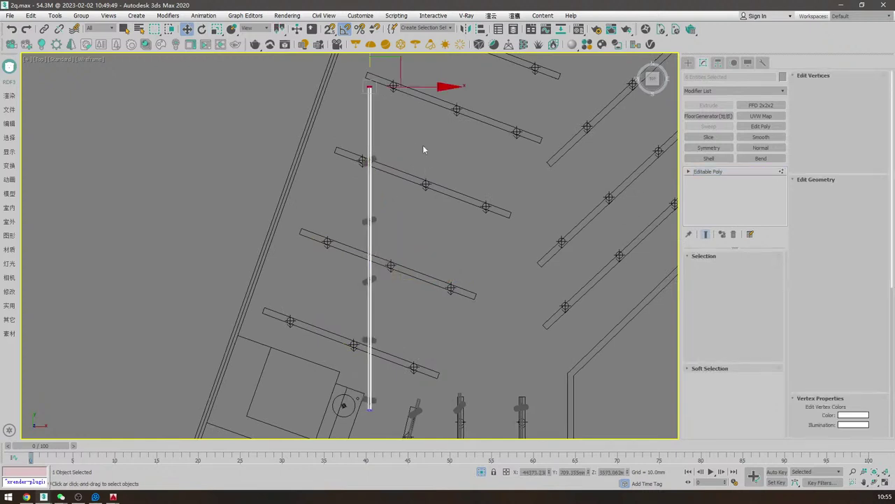
drag(369, 68, 382, 104)
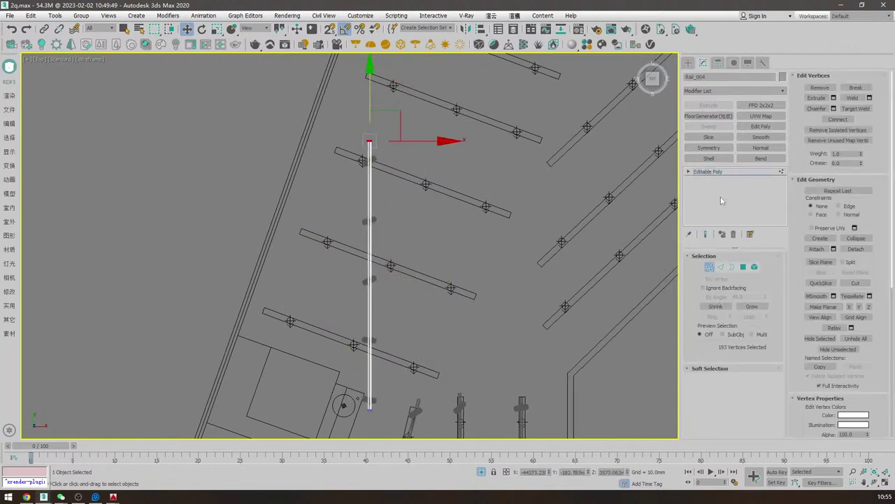
click(720, 171)
click(430, 228)
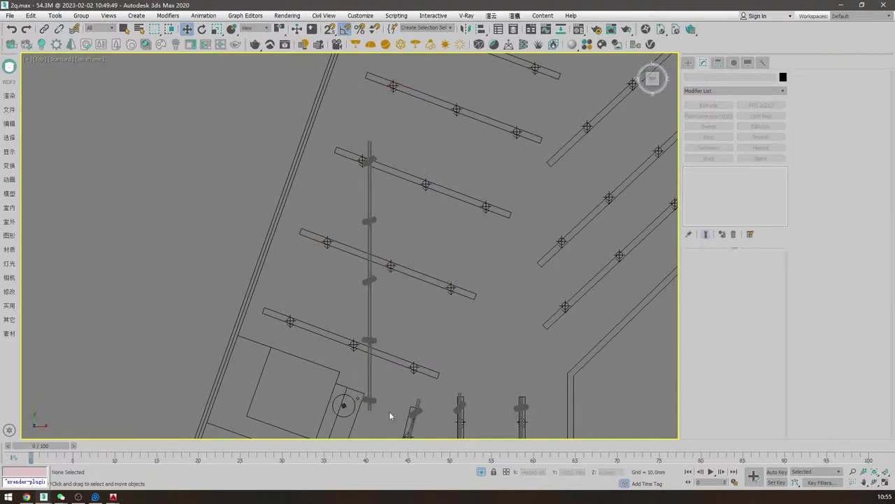
- Select the five spotlights without the rail and shift them slightly upward along the shortened rail
drag(389, 413, 287, 114)
alt+drag(391, 116, 198, 56)
alt+drag(385, 199, 339, 179)
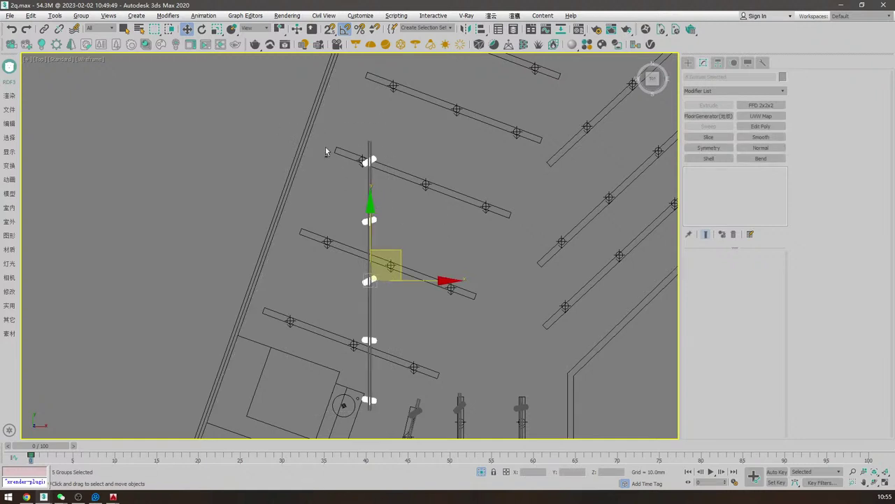
drag(371, 222, 369, 217)
- Group the shortened rail with its five spotlights
click(412, 330)
drag(396, 412, 291, 135)
alt+drag(424, 135, 154, 58)
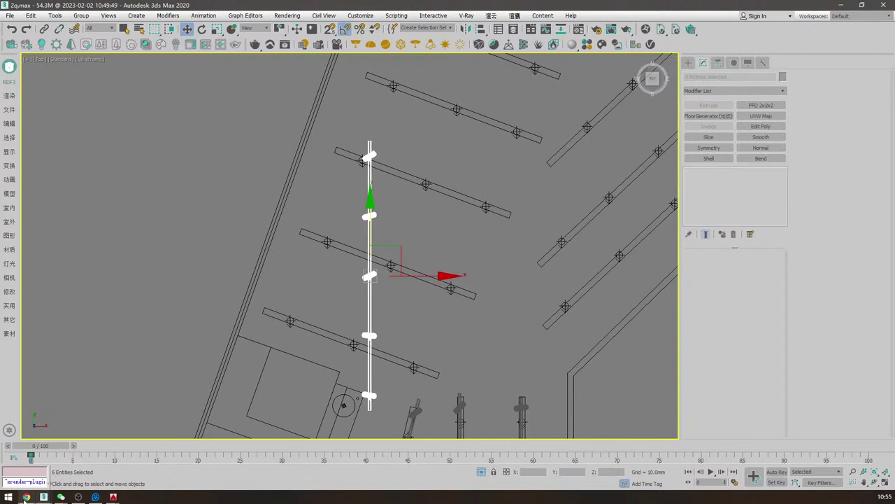
click(27, 497)
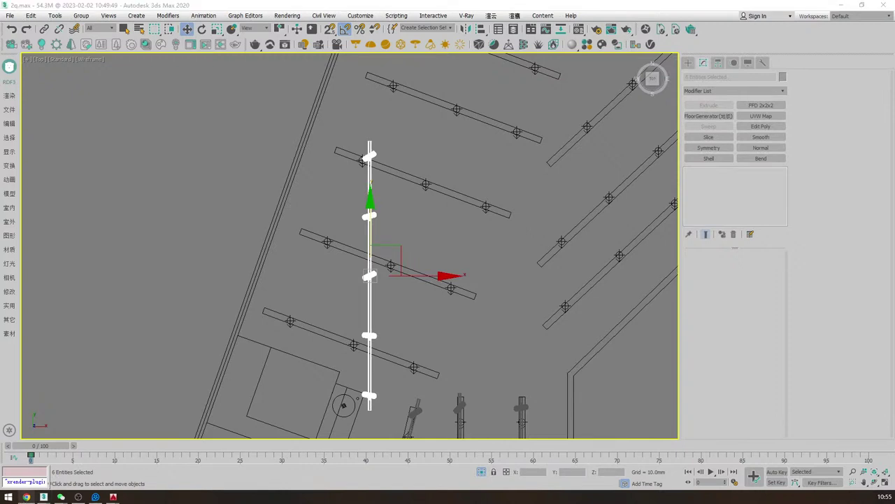
key(alt+Tab)
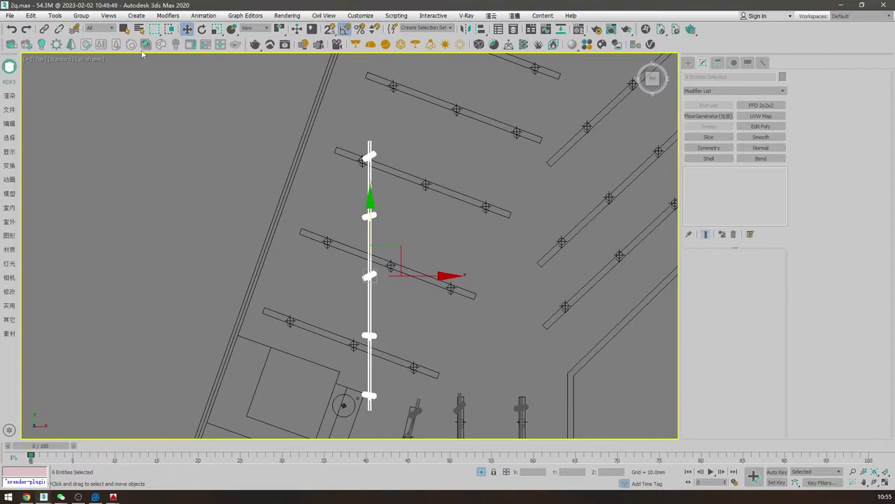
click(81, 16)
click(79, 32)
click(454, 269)
- Rotate the five-spotlight group back to the cross rails' angle and place it beside the lowest cross rail
key(e)
drag(437, 254, 455, 256)
scroll(425, 249, up, 3)
key(w)
drag(400, 190, 428, 276)
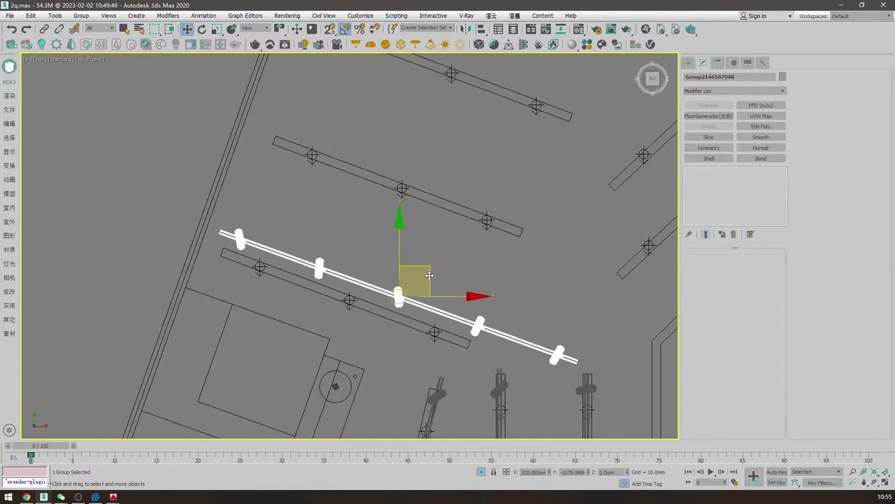
- Create three evenly spaced copies of the five-spotlight track light group up the row of cross rails
key(p)
key(z)
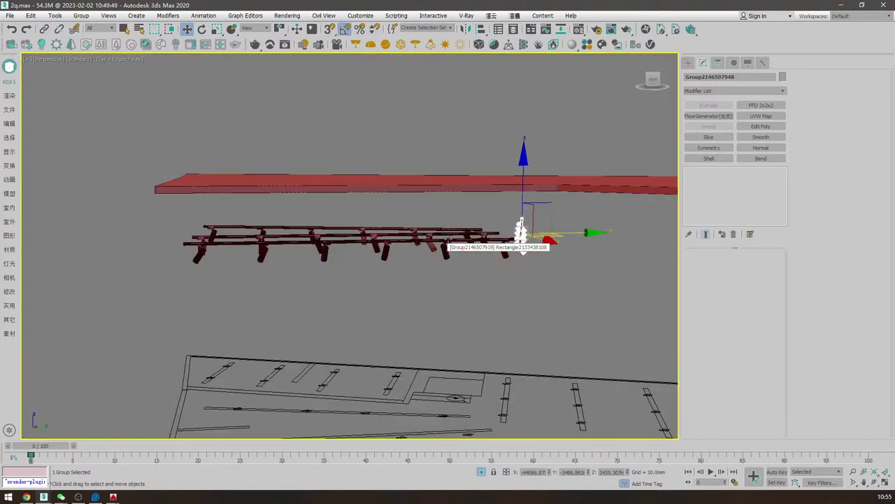
alt+middle_drag(433, 219, 403, 314)
key(t)
shift+drag(403, 317, 441, 223)
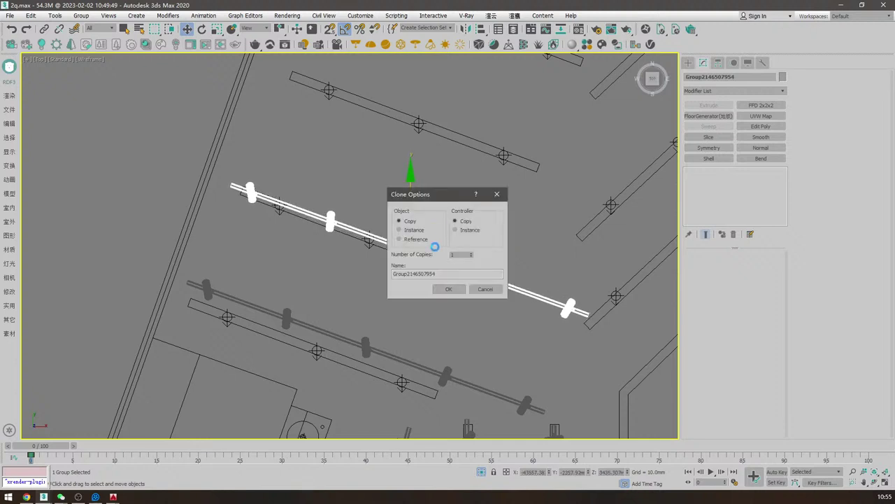
click(450, 289)
scroll(454, 289, down, 8)
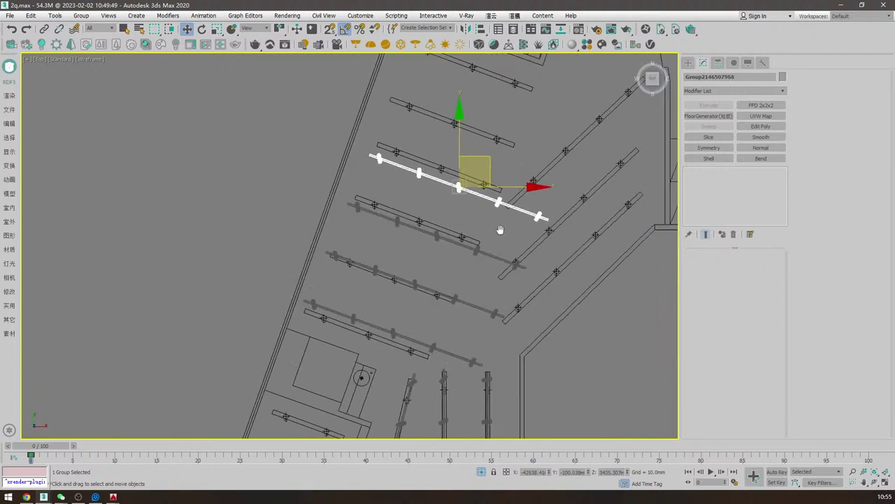
- Select the ceiling slab together with all track lights and combine them into one group
click(479, 265)
key(F3)
drag(526, 389, 226, 92)
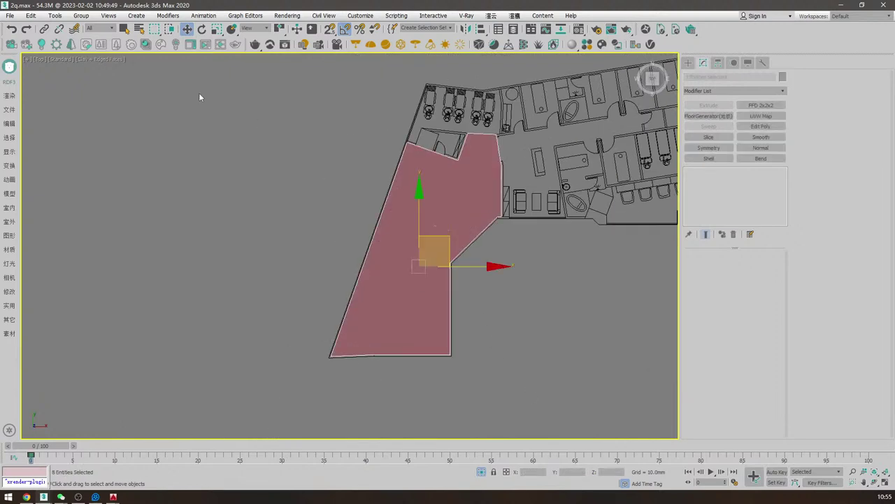
key(z)
click(81, 16)
click(92, 28)
click(444, 268)
- Move the grouped ceiling from the ceiling plan over to the furnished salon model
click(561, 266)
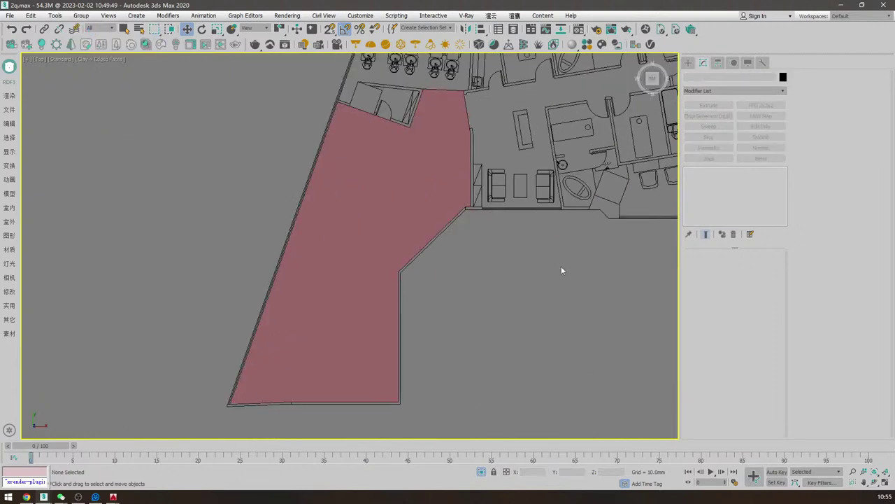
key(c)
key(t)
click(388, 216)
scroll(378, 252, down, 5)
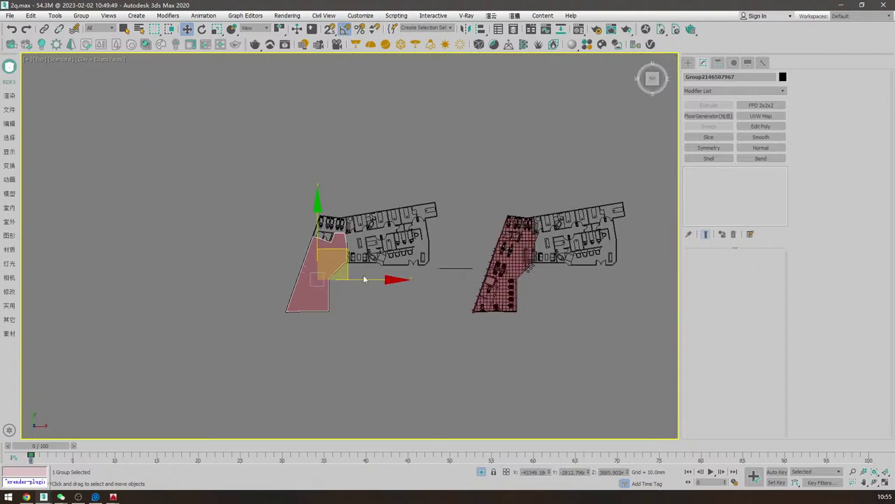
click(509, 271)
- Hide the salon's tiled floor
scroll(516, 280, up, 6)
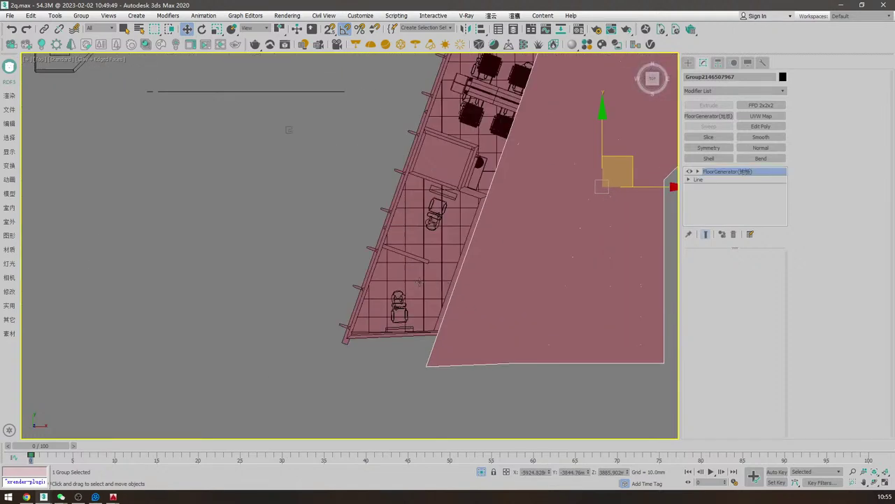
right_click(471, 250)
click(491, 217)
scroll(555, 307, up, 2)
- Isolate the ceiling group together with the salon's bottom wall
click(518, 317)
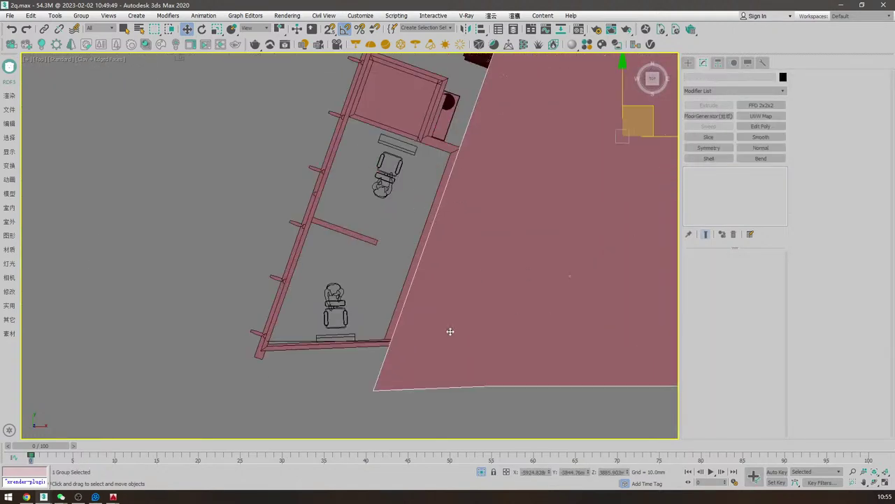
ctrl+click(375, 345)
scroll(452, 322, down, 3)
middle_drag(538, 307, 491, 278)
key(alt+q)
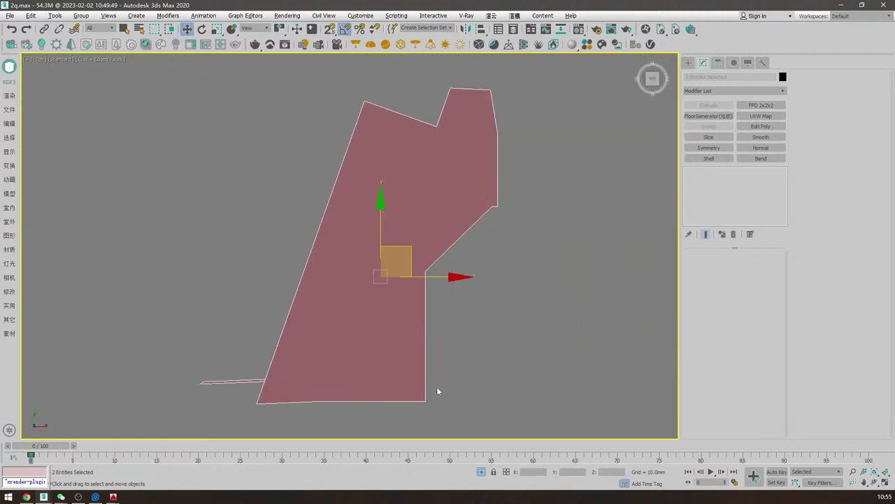
click(445, 378)
- Align the ceiling group with the bottom wall by snapping its acute bottom corner to the matching wall corner
click(317, 379)
middle_drag(270, 392, 474, 294)
scroll(470, 295, up, 3)
drag(480, 264, 374, 201)
scroll(350, 256, up, 3)
key(s)
drag(335, 255, 347, 287)
scroll(348, 286, down, 3)
click(468, 341)
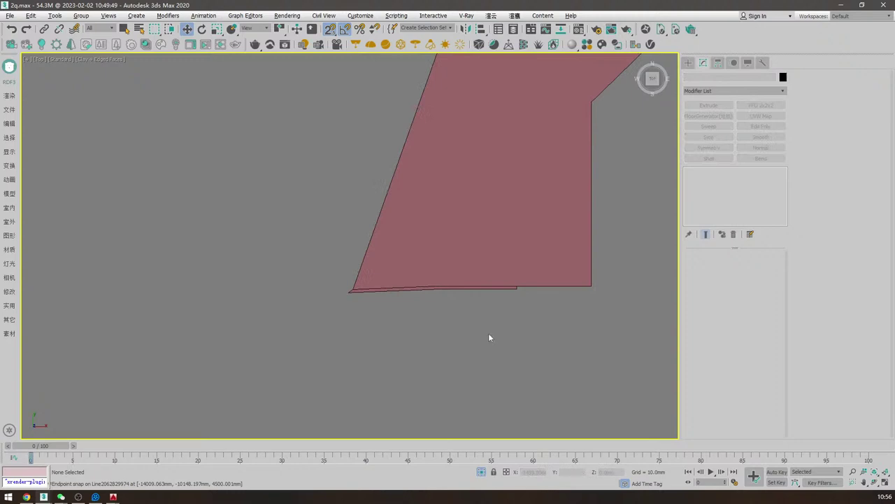
- Show the salon through the camera and bring back the hidden and isolated objects
key(c)
right_click(480, 240)
click(517, 210)
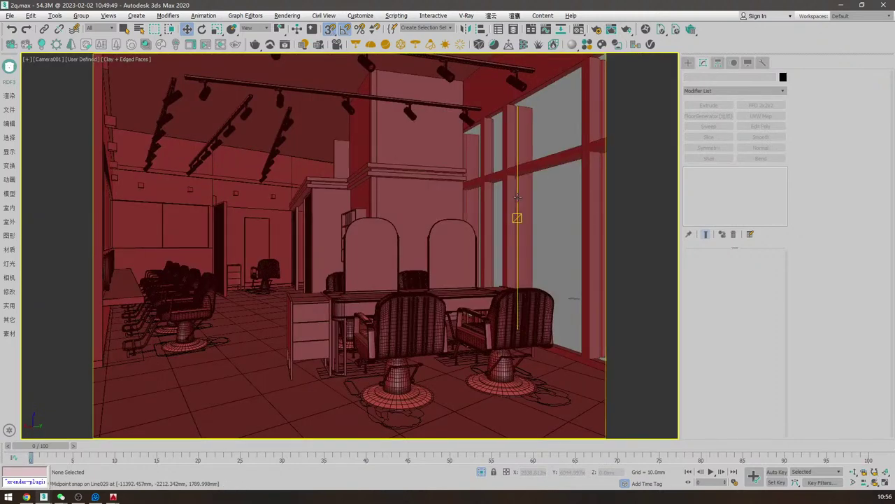
key(shift+f)
key(shift+f)
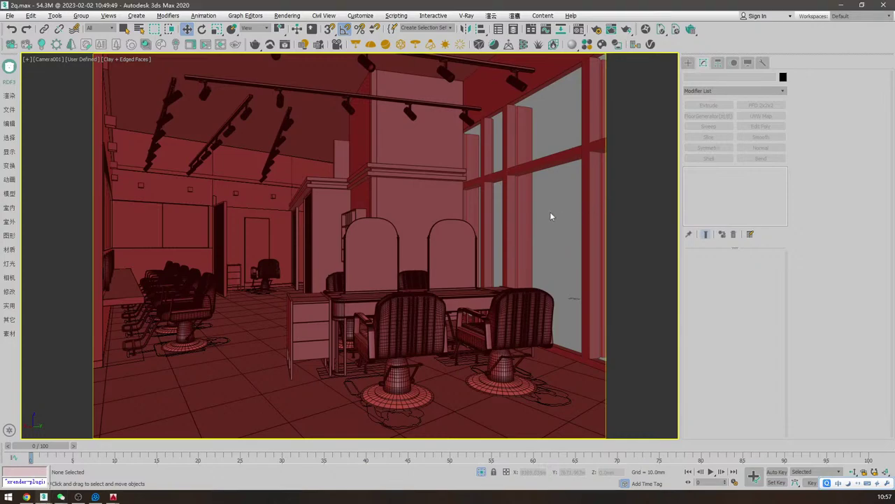
- Switch to File Explorer and browse the year folders on the shared drive 共享文件夹3 for earlier salon renders
key(super+e)
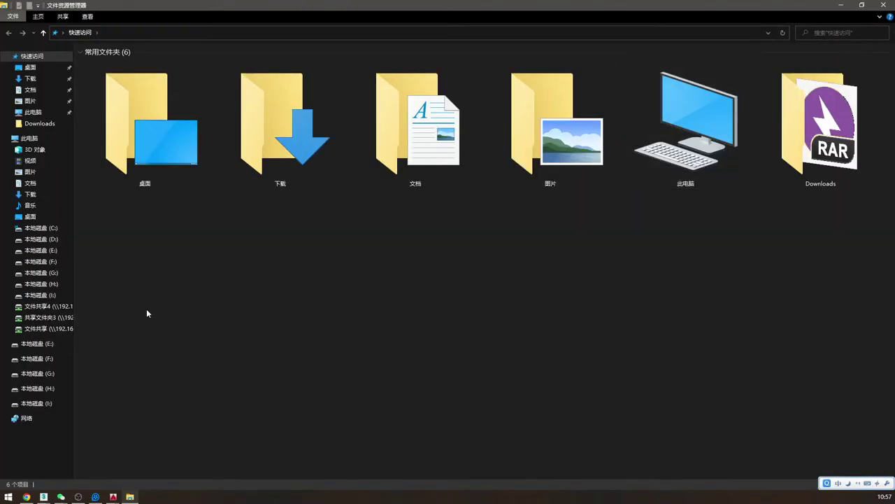
click(33, 330)
click(42, 317)
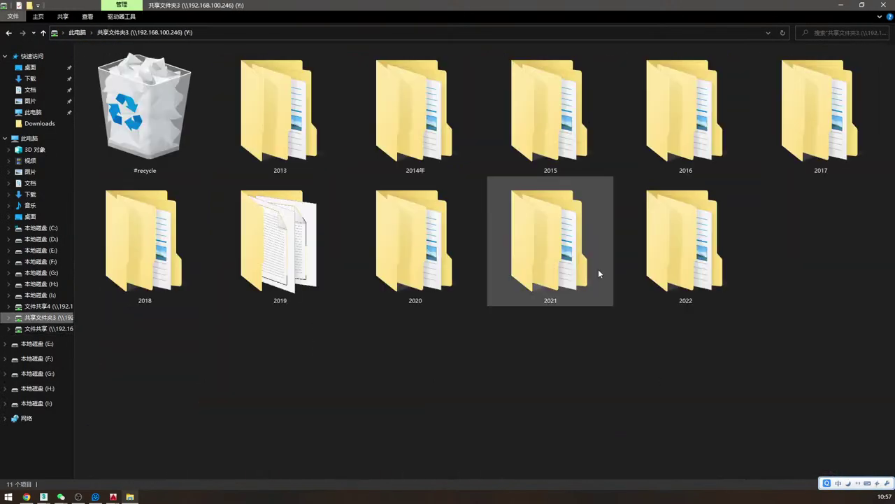
click(283, 275)
double_click(423, 265)
drag(513, 10, 894, 10)
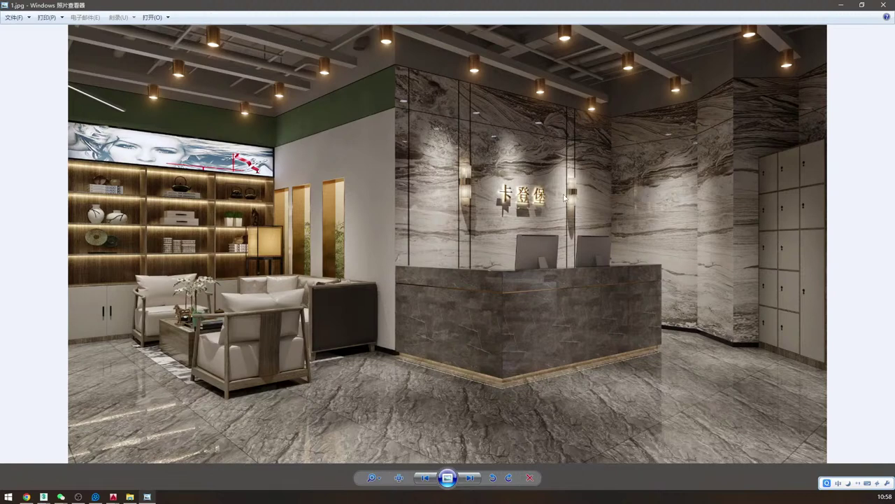
- Look through the earlier salon and spa renders for ceiling, lighting and material references
key(Right)
key(Right)
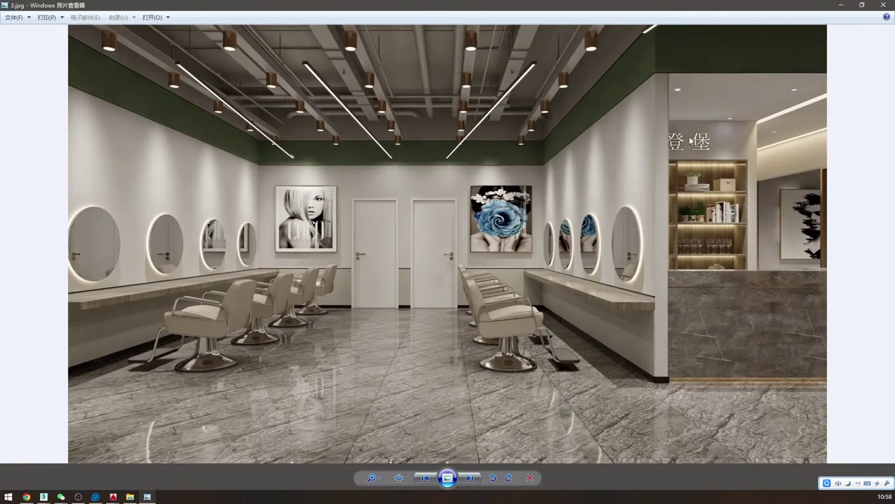
click(883, 4)
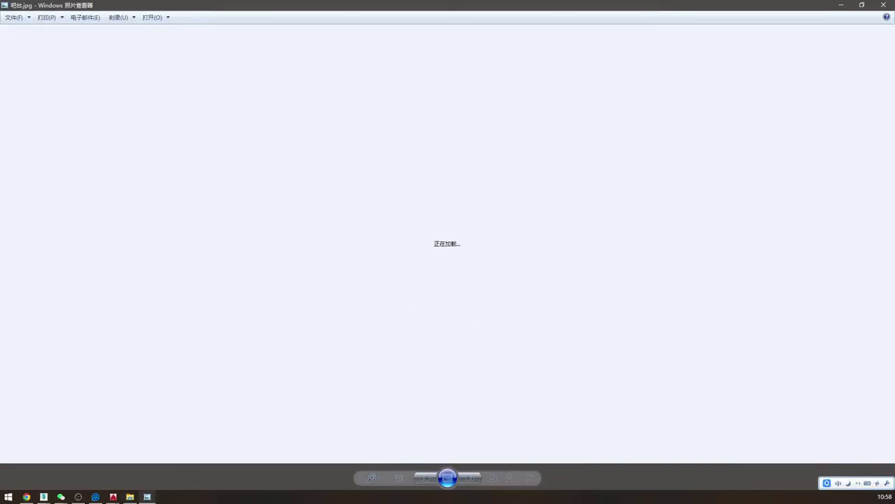
key(Right)
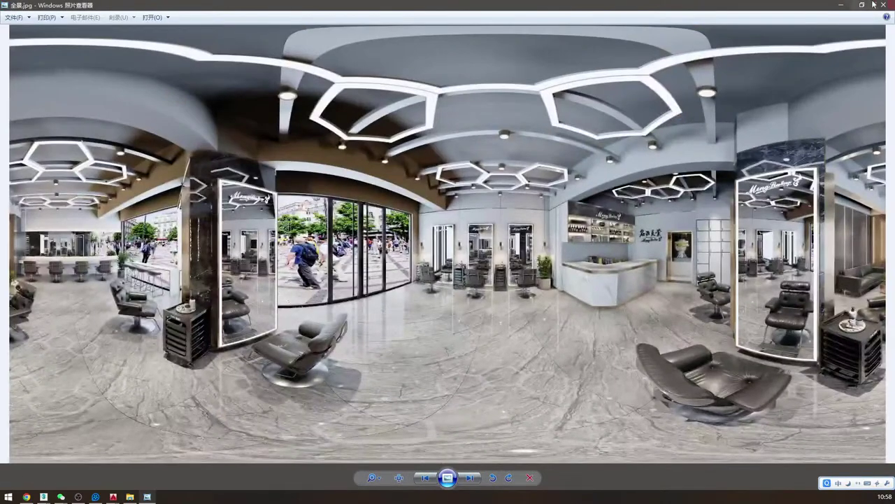
click(883, 5)
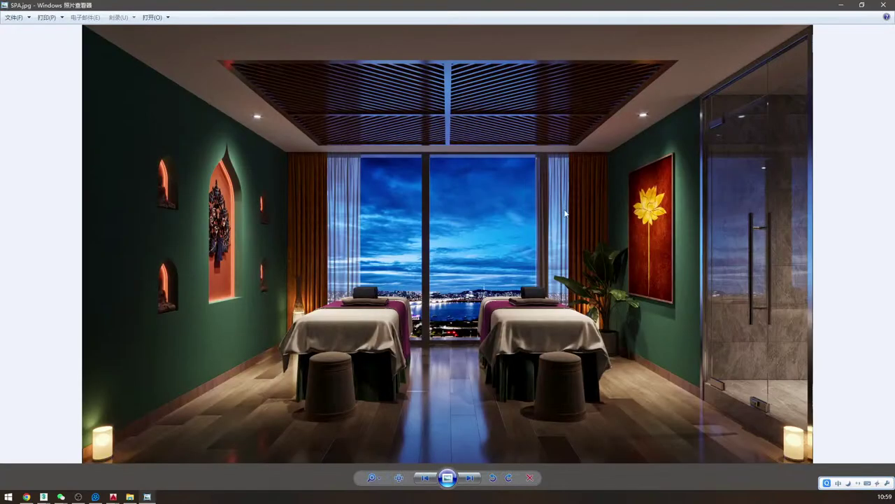
scroll(555, 203, down, 2)
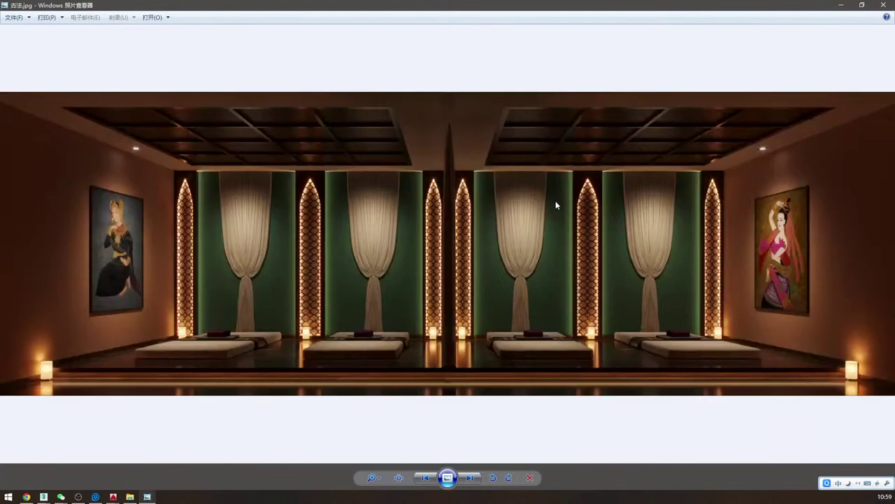
- Close the reference render and open the scene 进门+大厅完成出图.max in the second 3ds Max window, dismissing its missing-file and isolation notices
scroll(555, 203, down, 1)
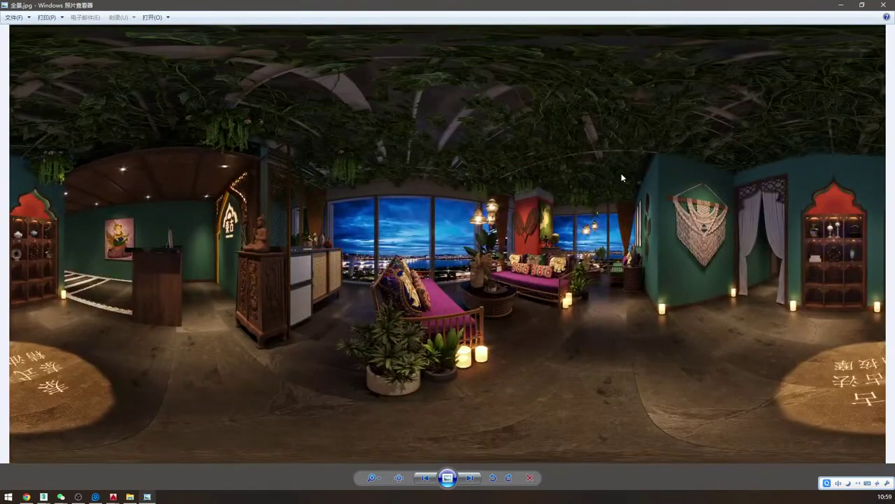
click(885, 5)
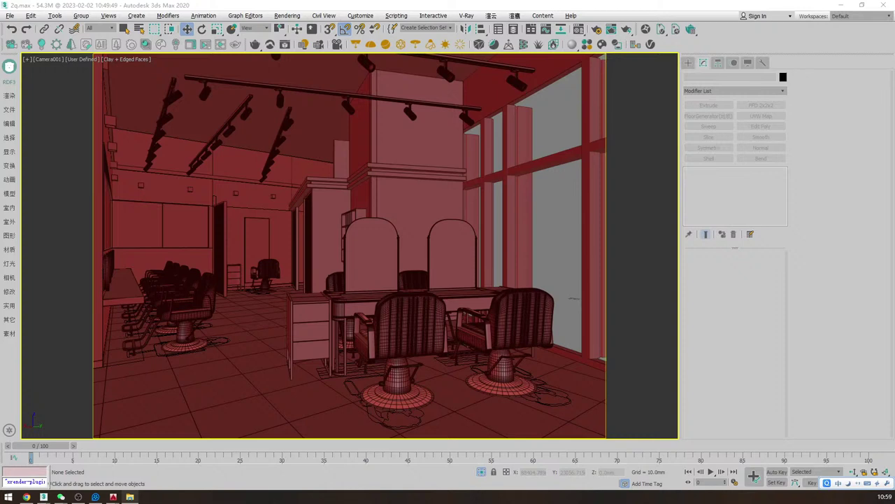
mouse_move(43, 497)
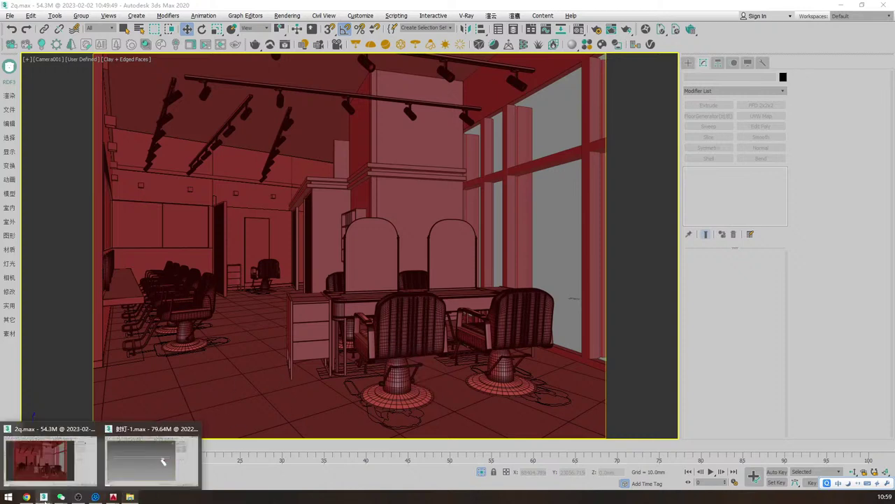
click(145, 463)
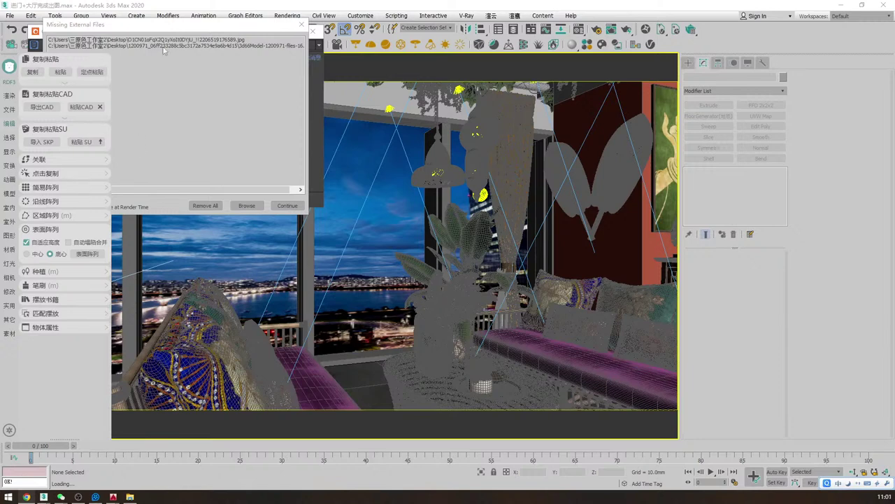
click(302, 25)
click(313, 31)
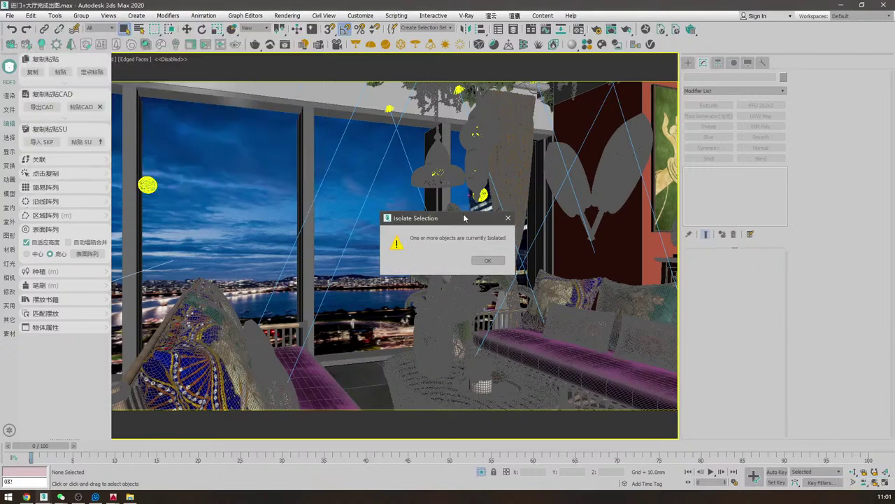
click(490, 262)
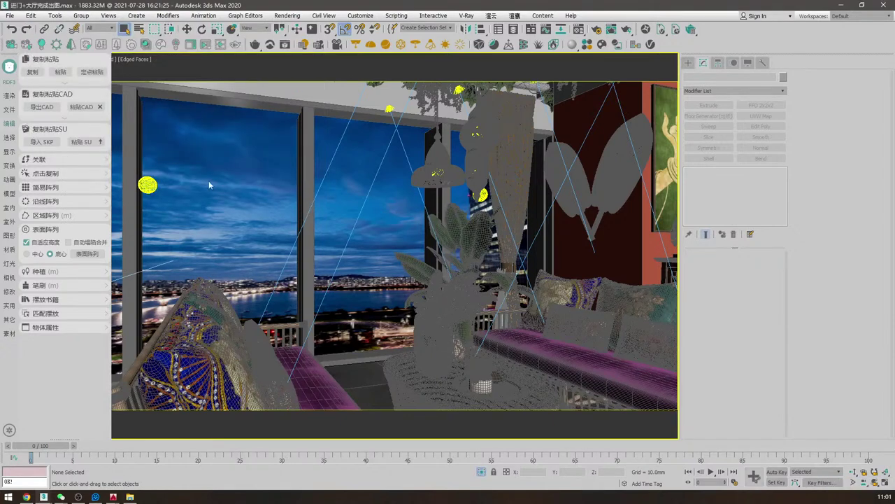
- Select the vine-and-pipe ceiling group in the top view and ungroup it
click(9, 123)
click(187, 29)
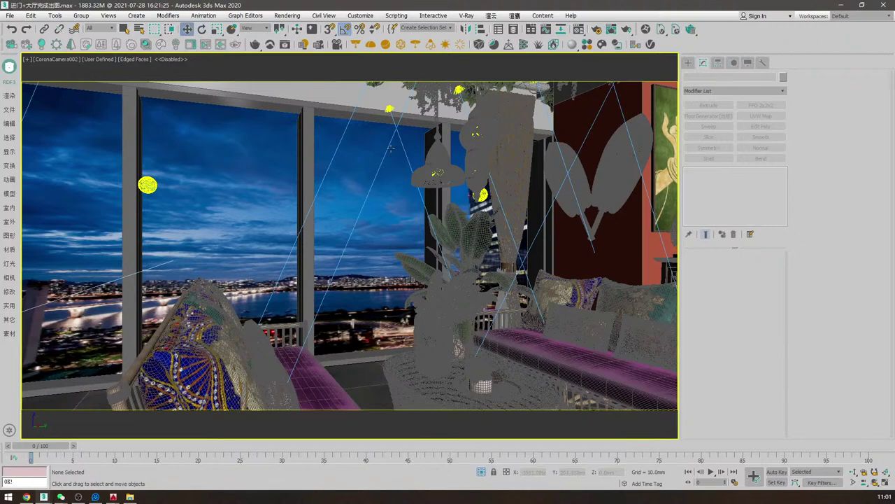
click(441, 178)
key(t)
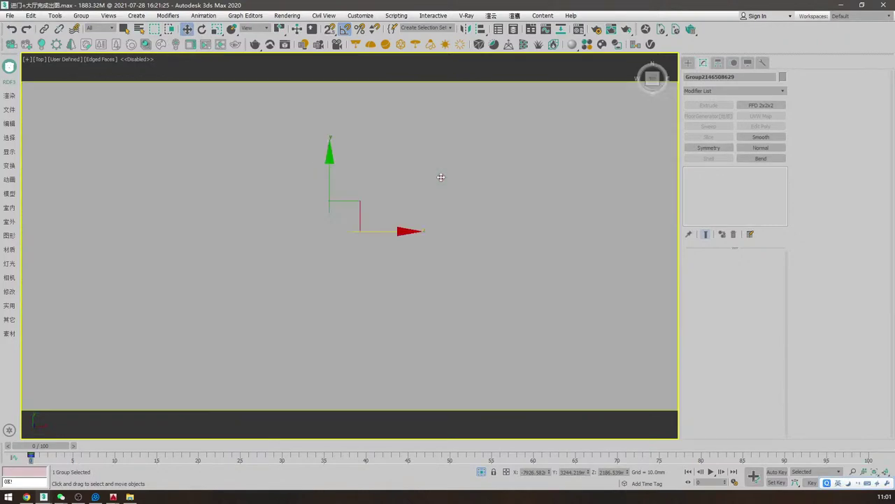
click(438, 291)
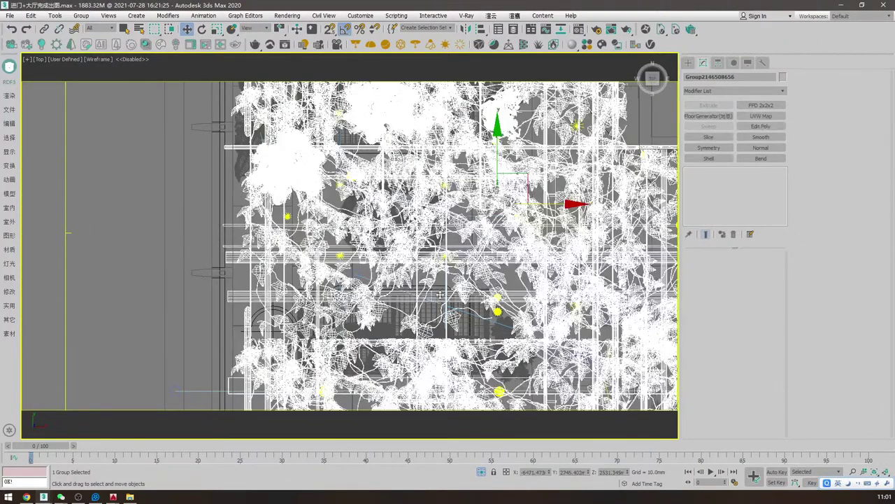
key(z)
click(80, 15)
click(81, 44)
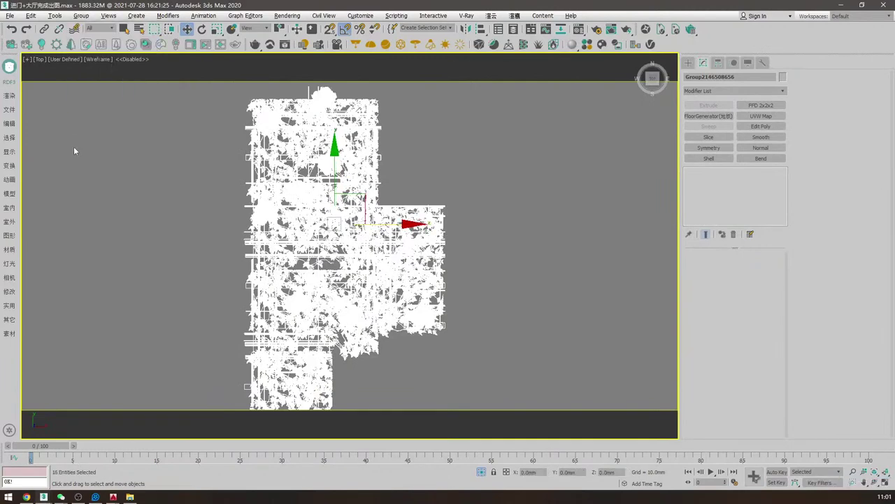
- Isolate the ceiling pipework group from the hanging vines in the top view
click(76, 144)
scroll(335, 99, up, 5)
click(411, 147)
scroll(412, 147, down, 7)
key(alt+q)
click(513, 165)
click(412, 207)
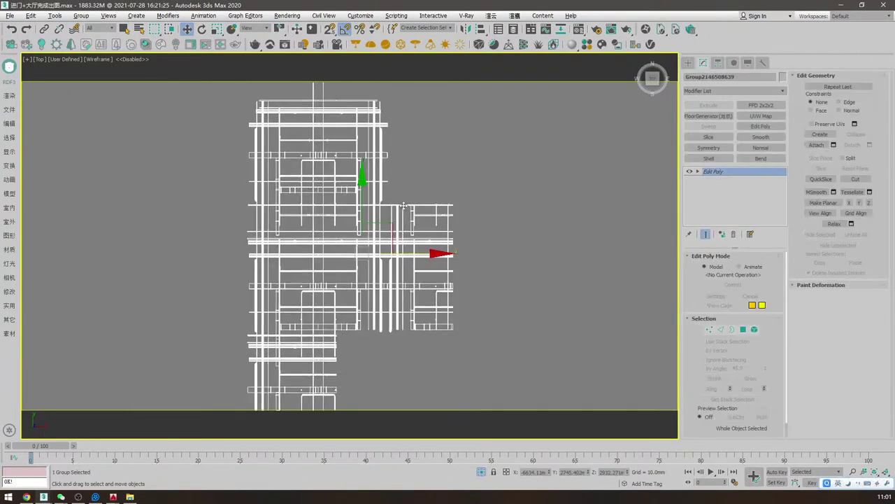
- Examine the isolated ceiling pipework from the front, in perspective and from the top, in shaded and wireframe display
key(f)
key(F3)
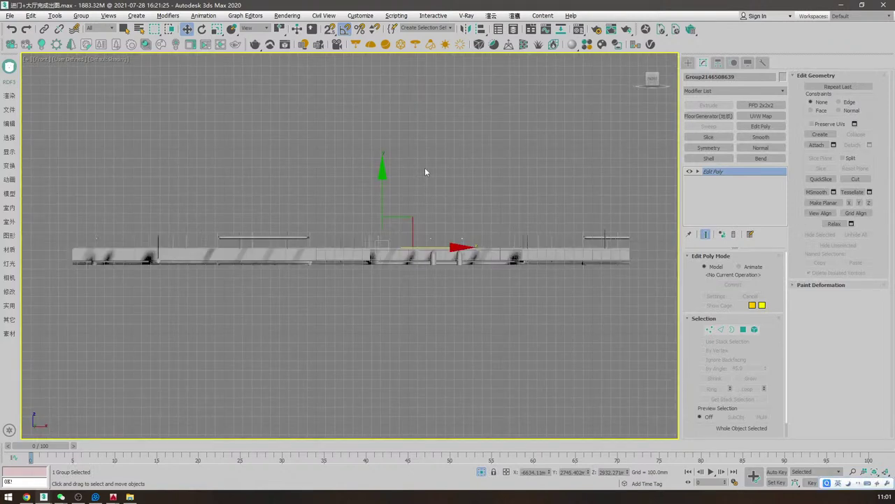
key(h)
click(209, 8)
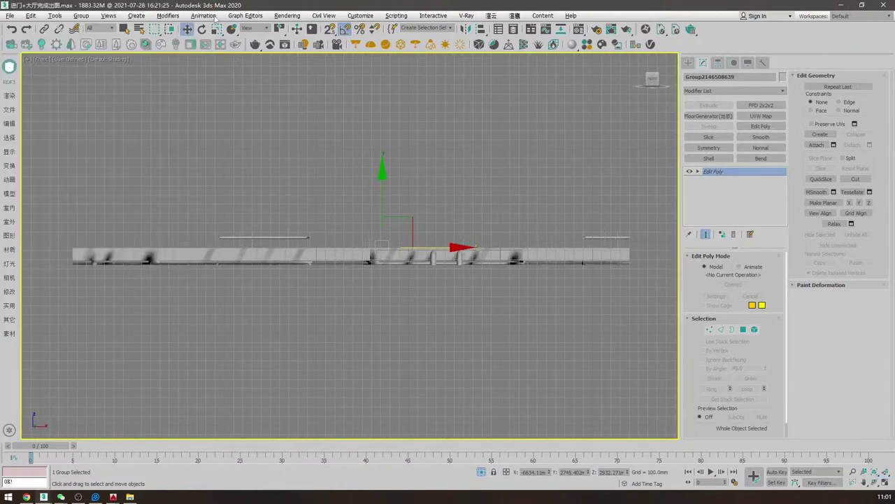
key(g)
click(432, 158)
scroll(415, 185, down, 4)
scroll(415, 183, down, 2)
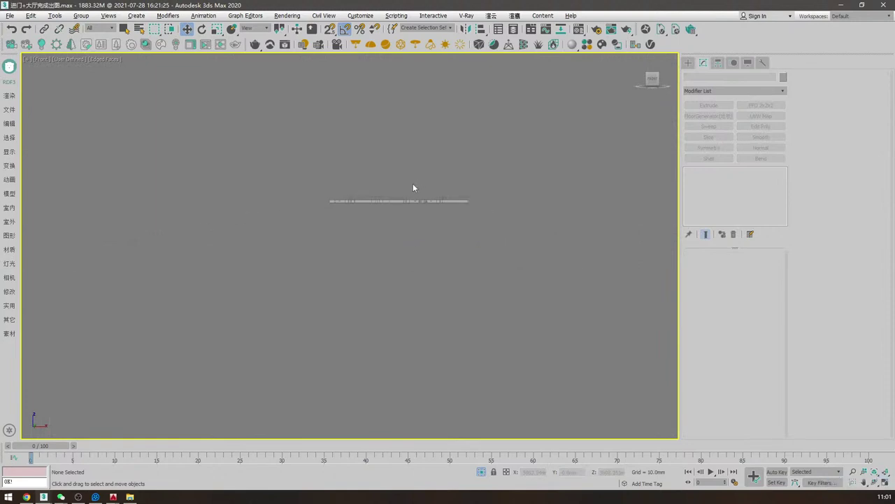
key(p)
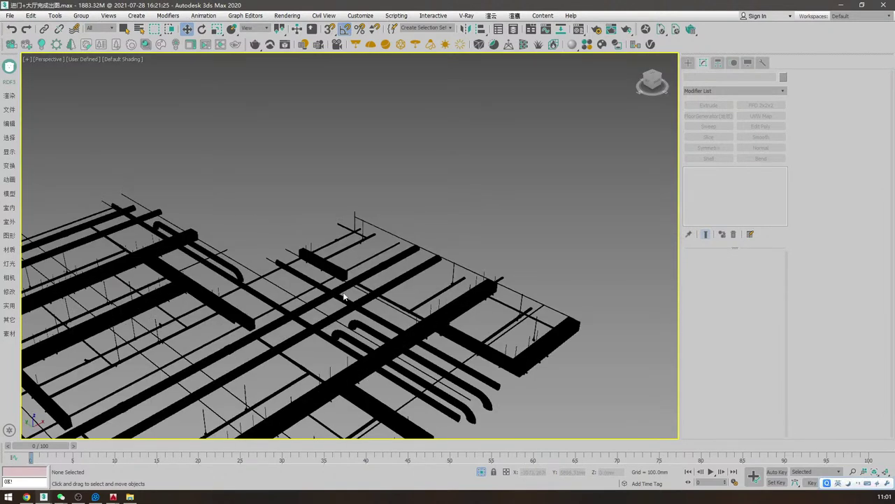
click(385, 277)
key(z)
alt+middle_drag(522, 276, 428, 155)
scroll(296, 236, up, 5)
scroll(343, 230, down, 2)
scroll(342, 230, down, 3)
key(F4)
mouse_move(343, 230)
alt+middle_down()
mouse_move(381, 200)
mouse_move(447, 196)
mouse_move(420, 212)
alt+middle_up()
key(t)
key(F3)
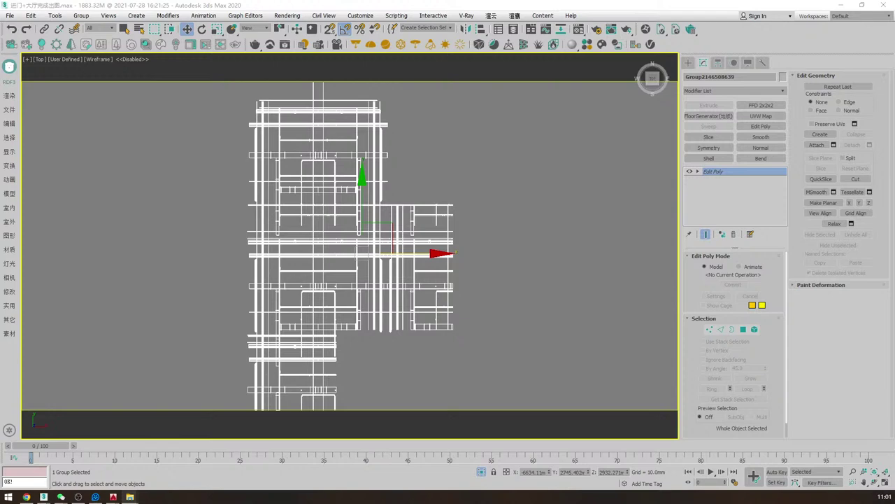
- Merge the restaurant model into the open scene, auto-renaming the merged material for all duplicates
key(q)
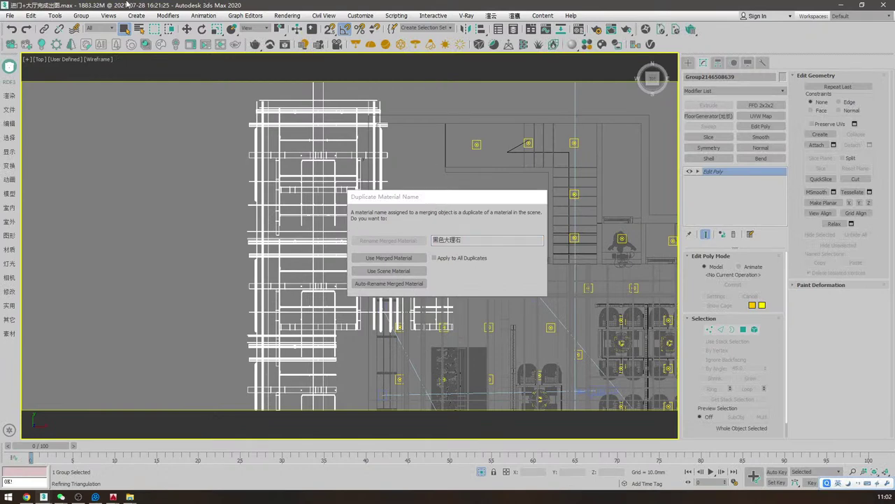
click(434, 258)
click(400, 286)
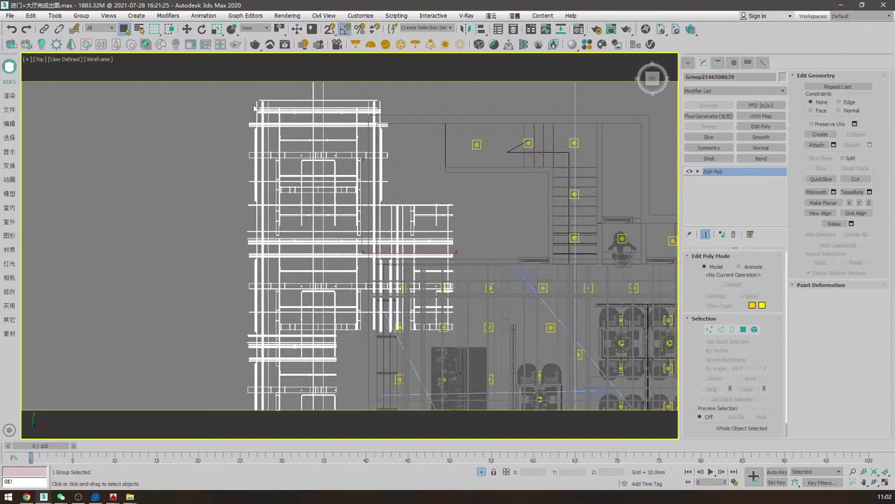
click(187, 29)
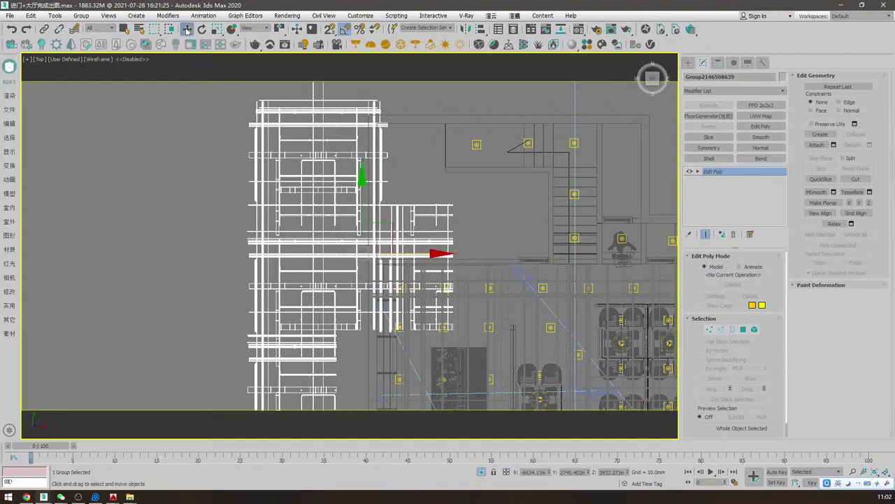
- Reset the scene and open 完成出图.max, adopting the file's gamma and LUT settings
click(10, 15)
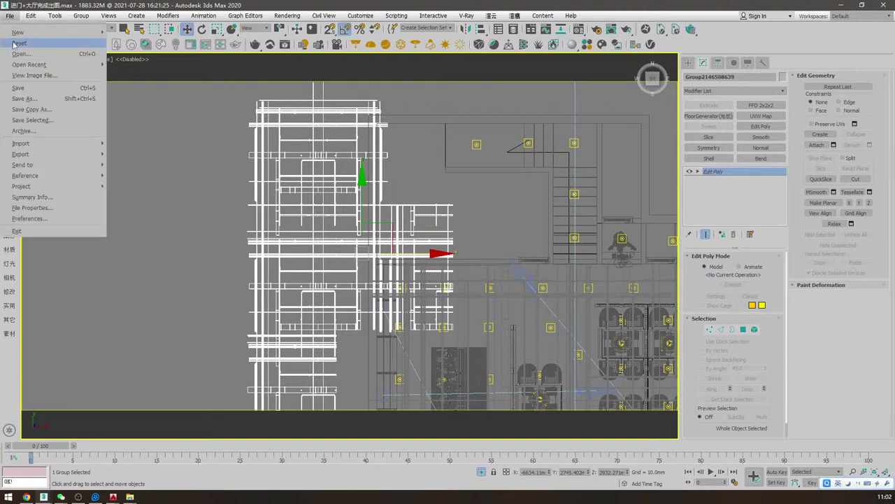
click(14, 43)
click(448, 265)
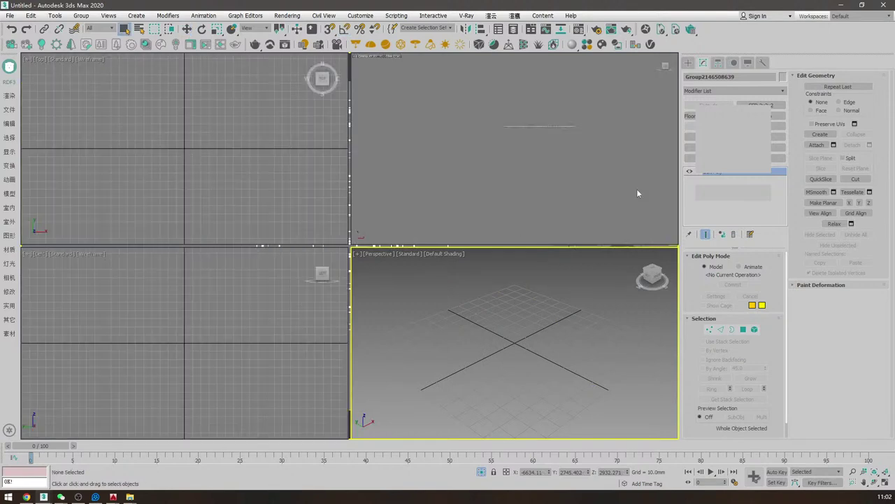
drag(894, 196, 485, 187)
click(510, 193)
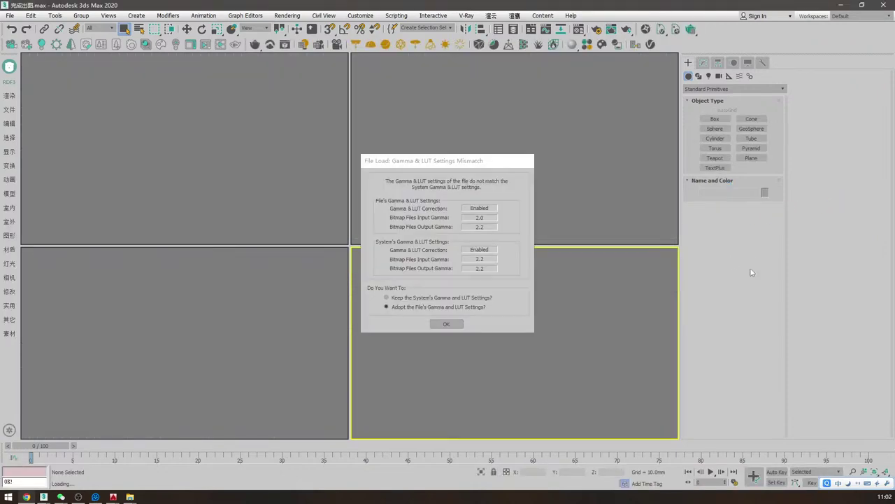
click(448, 323)
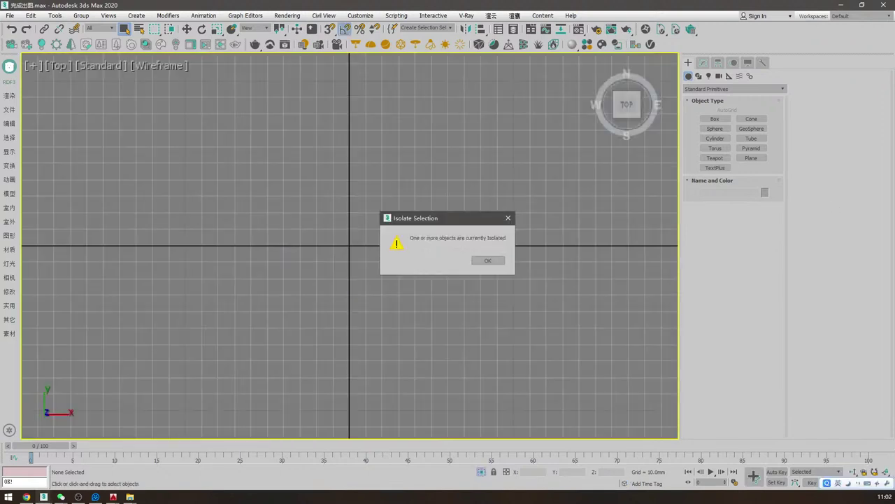
click(488, 261)
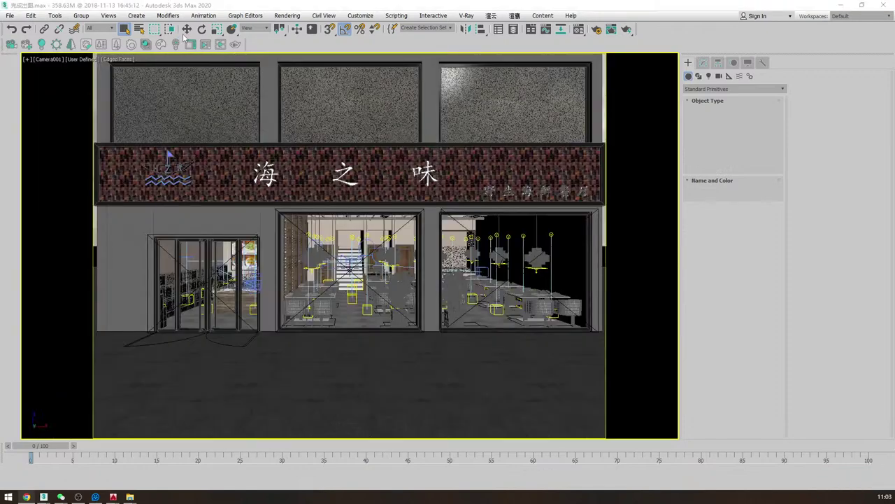
- Show the restaurant through Camera003 and delete the wavy partition between the two central wooden columns
click(183, 30)
key(c)
double_click(448, 196)
click(378, 113)
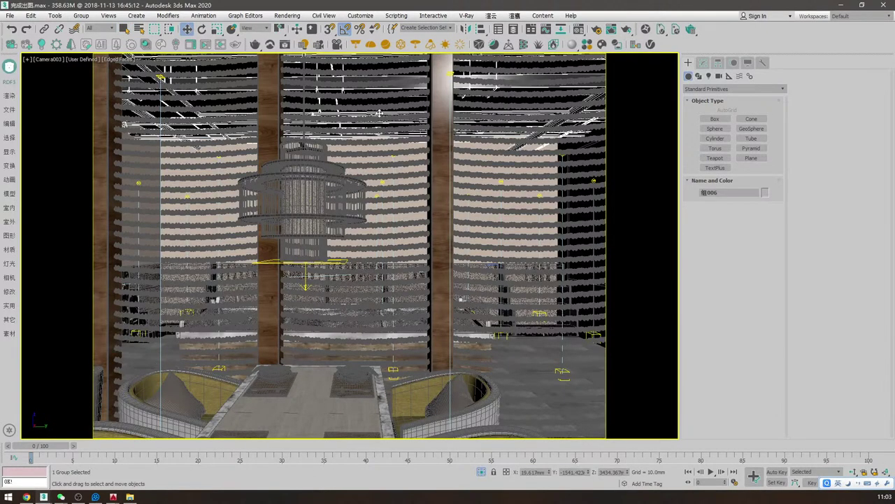
click(379, 108)
key(Delete)
- Isolate the ceiling pipe group 组006 in the top view and ungroup it
click(378, 108)
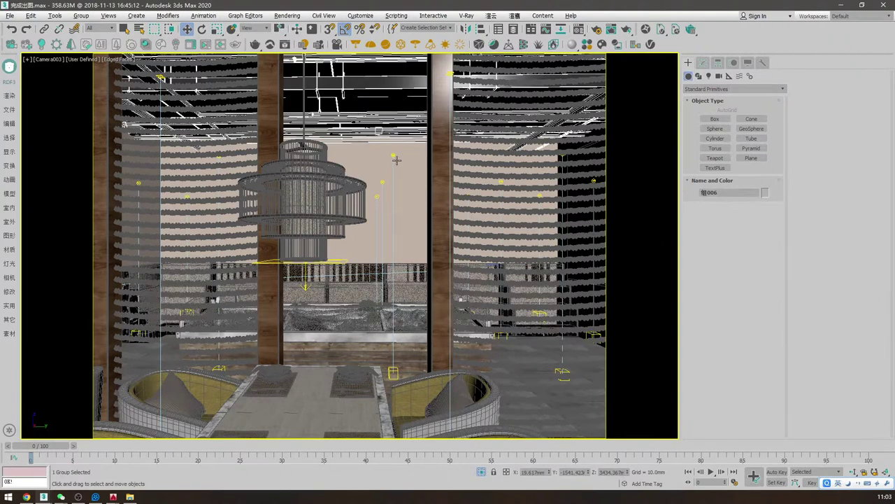
key(alt+q)
key(t)
key(z)
key(shift+f)
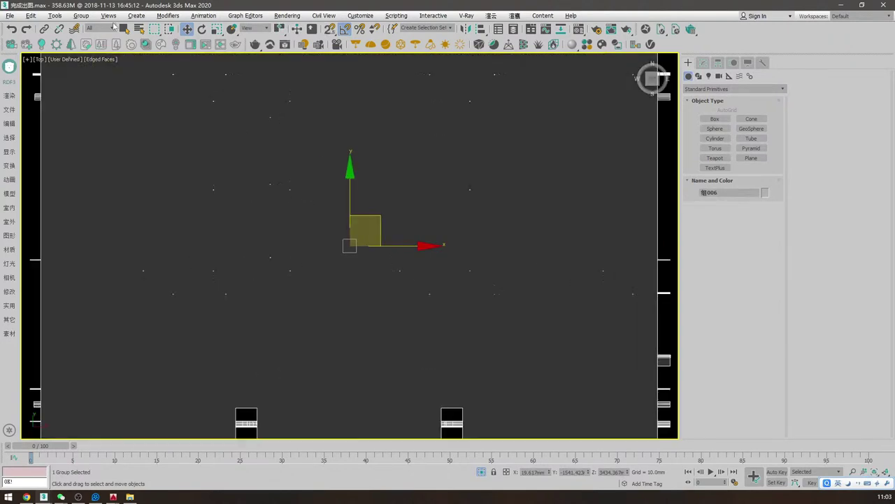
click(86, 16)
click(94, 43)
- Delete the ceiling panel and the leftover line object covering the pipework
click(240, 198)
key(Delete)
click(312, 220)
key(Delete)
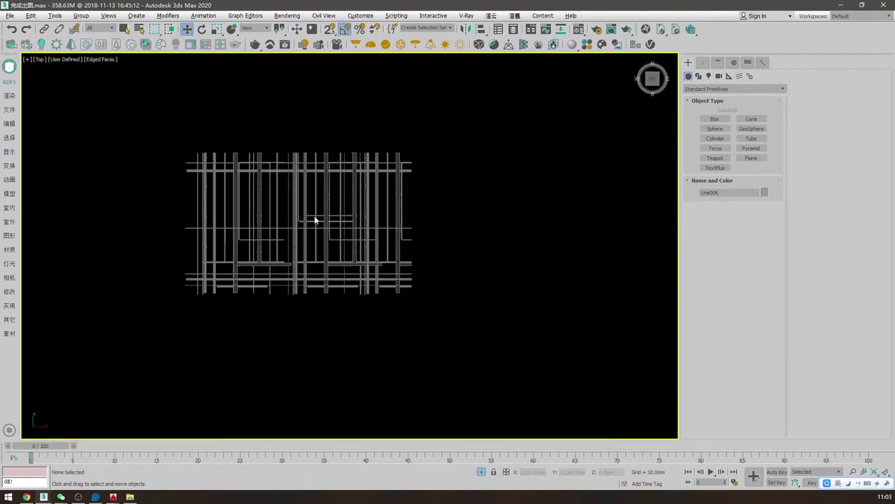
- Select the ceiling pipework mesh, copy it with the copy-paste plugin and switch to the salon scene 2q.max
click(327, 214)
scroll(326, 213, up, 4)
key(f)
click(348, 302)
click(319, 252)
click(9, 124)
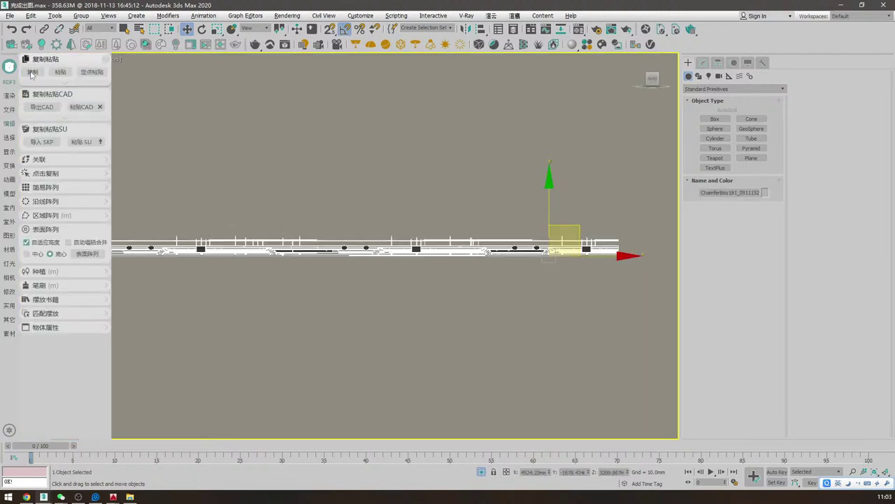
click(32, 72)
mouse_move(43, 496)
click(38, 476)
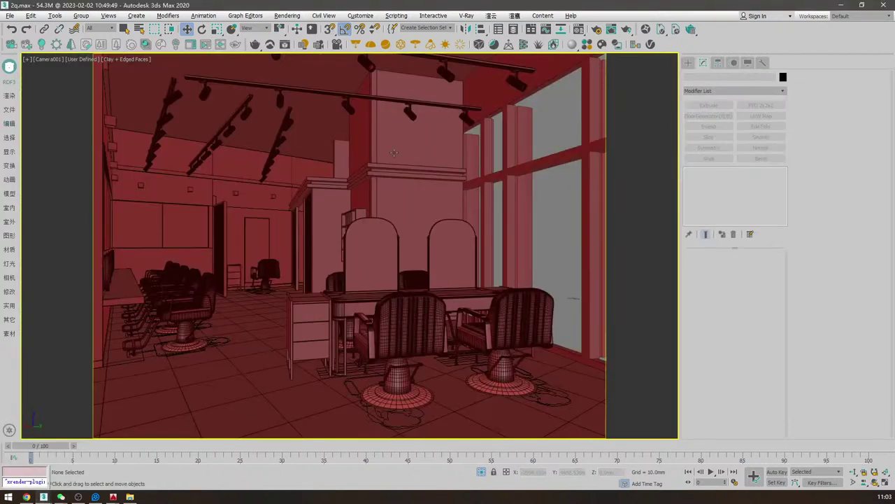
- Isolate the salon's ceiling with its track lights and show it in the top view as wireframe
click(300, 95)
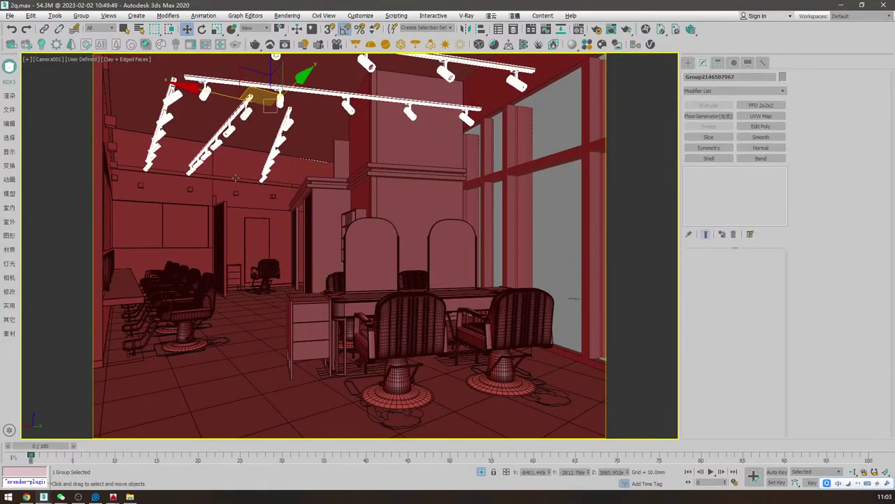
key(alt+q)
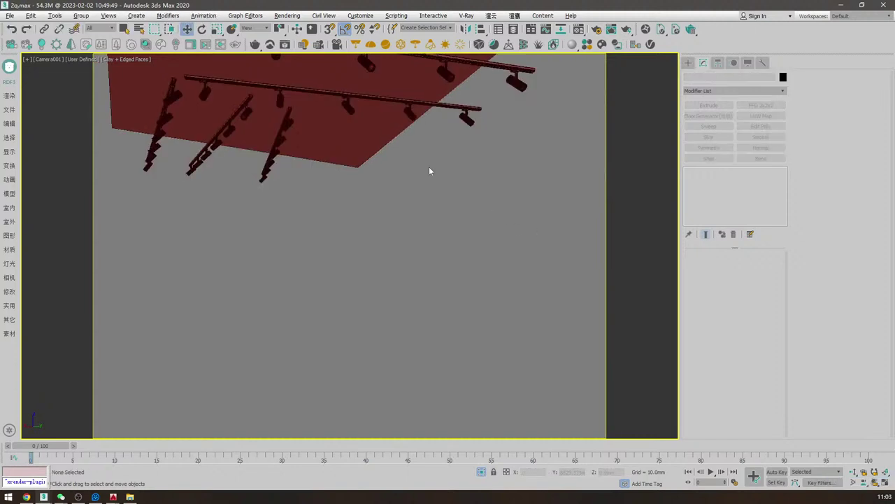
key(t)
key(F3)
click(448, 335)
scroll(363, 377, up, 2)
middle_drag(362, 375, 403, 317)
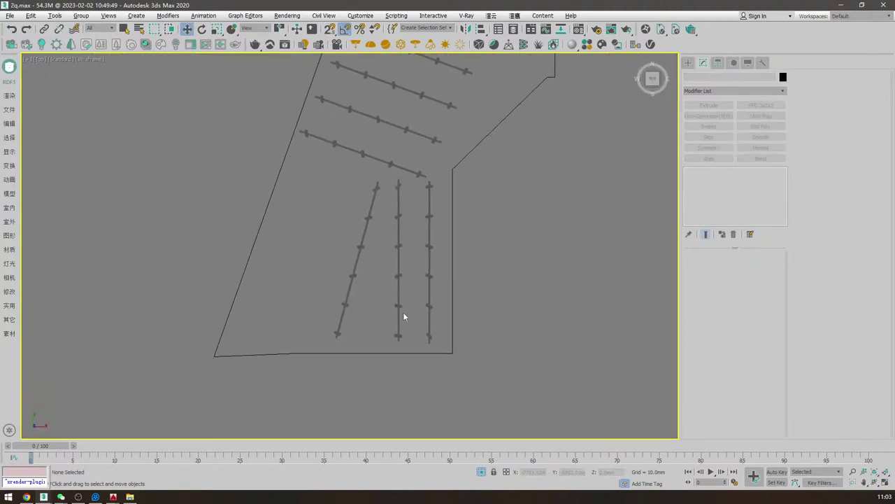
- Paste the copied ceiling pipework into the salon scene and get it ready for moving in the top view
click(11, 123)
click(52, 74)
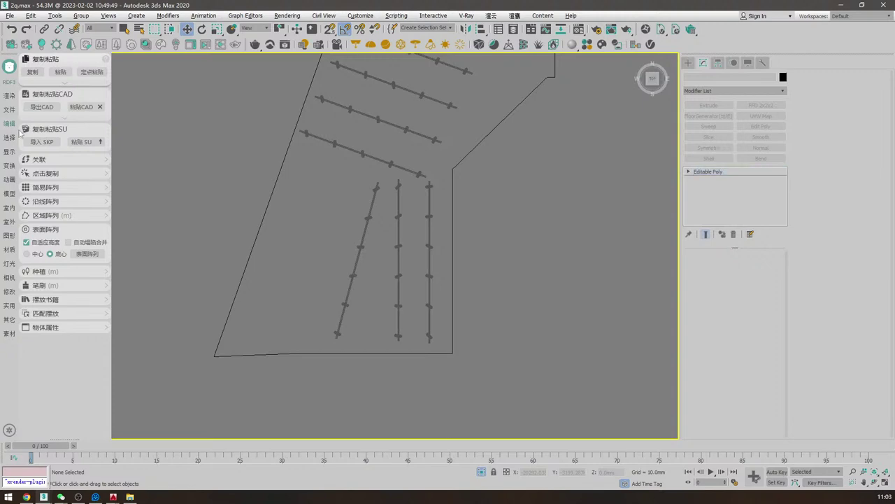
click(10, 127)
scroll(395, 227, down, 8)
key(w)
scroll(342, 268, up, 5)
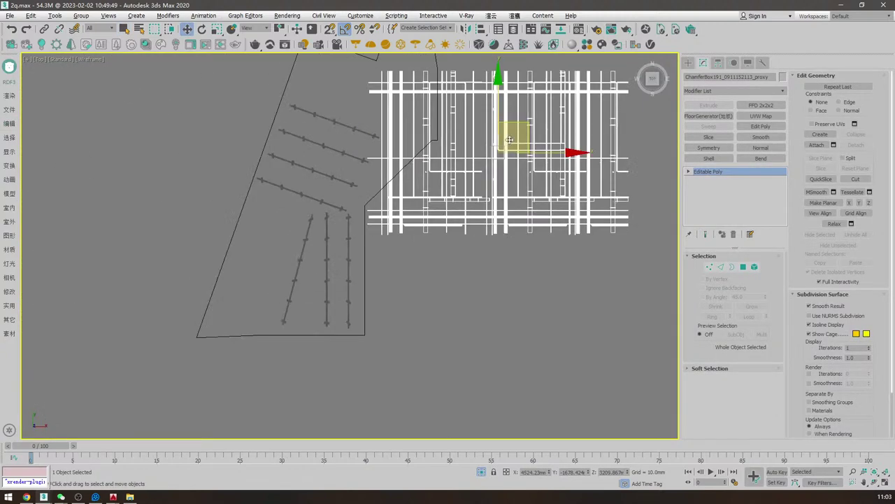
- Move the pipework over the salon's ceiling outline in the top view and look at its placement through the camera
drag(516, 126, 293, 228)
drag(298, 232, 295, 226)
key(c)
click(496, 197)
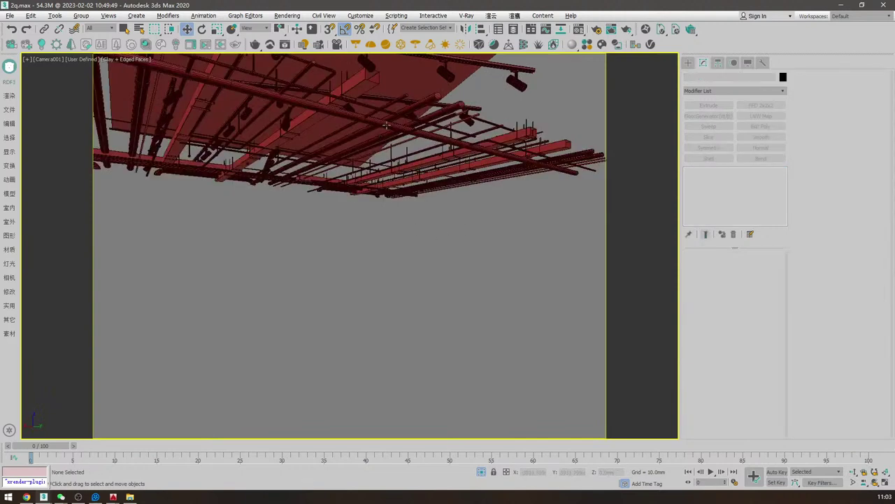
- Check the pipework's height against the ceiling and the track lights in the front wireframe view
click(387, 126)
key(f)
middle_drag(418, 226, 459, 245)
key(F3)
scroll(394, 186, up, 3)
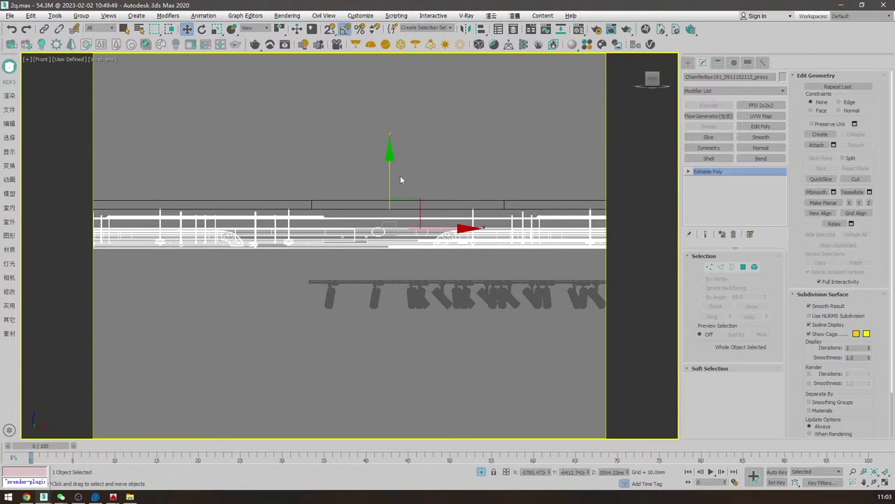
- Bring back the whole salon in the shaded camera view and lower the pipework to a height of about 3611 mm
key(c)
key(F3)
click(420, 218)
right_click(396, 200)
click(412, 159)
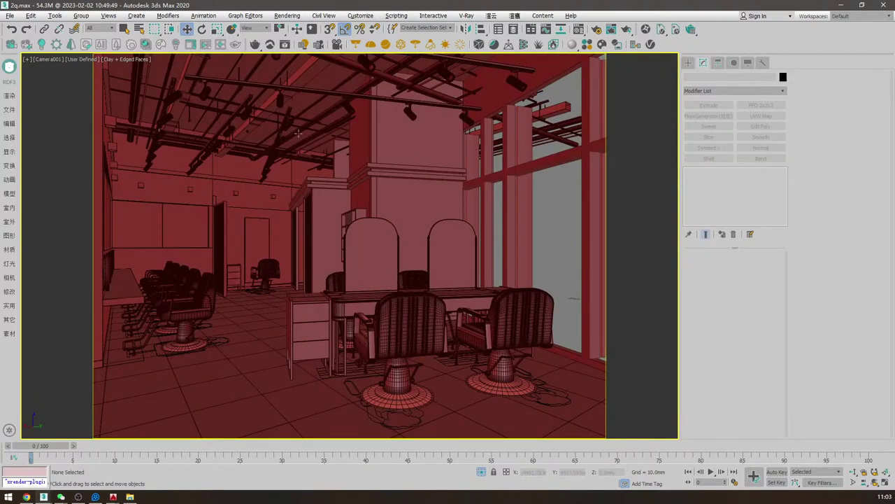
click(259, 116)
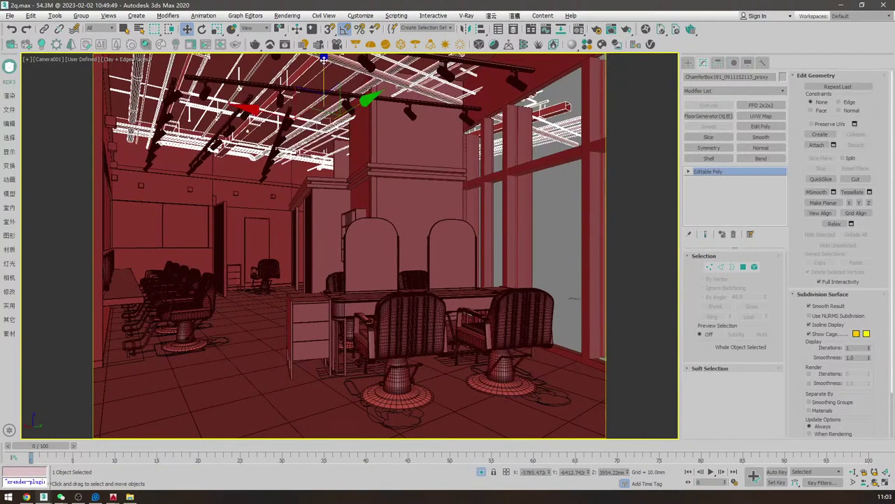
drag(325, 60, 331, 76)
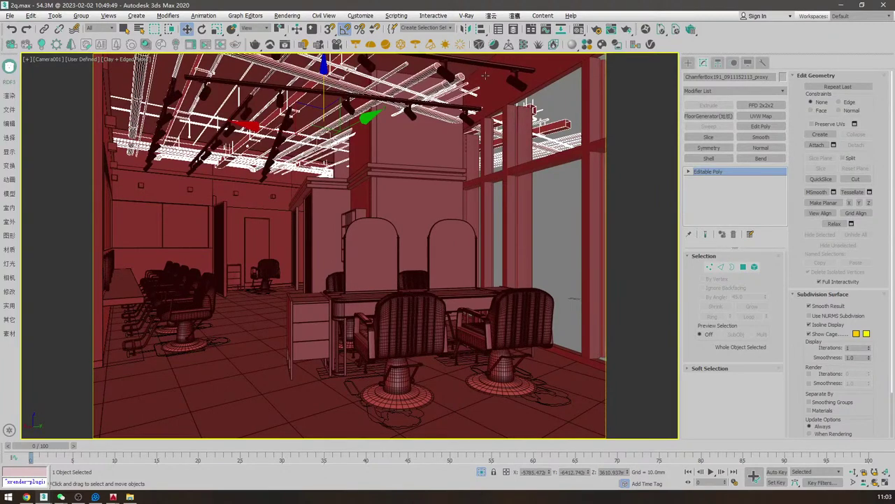
- Isolate the pipework together with the ceiling and its track lights
ctrl+click(456, 67)
key(alt+q)
click(528, 168)
click(526, 132)
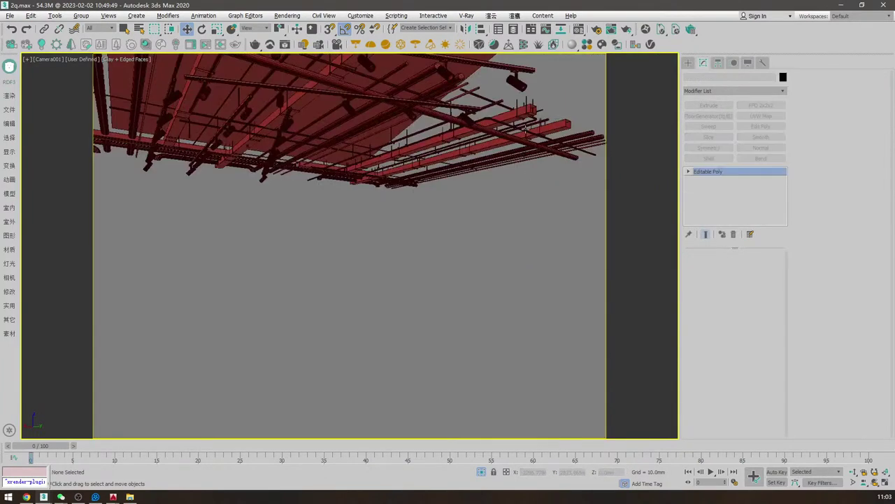
- Rotate the pipework in plan in the top view and move it back over the salon's ceiling outline
key(t)
scroll(506, 150, up, 5)
scroll(503, 157, down, 4)
scroll(501, 166, up, 2)
key(e)
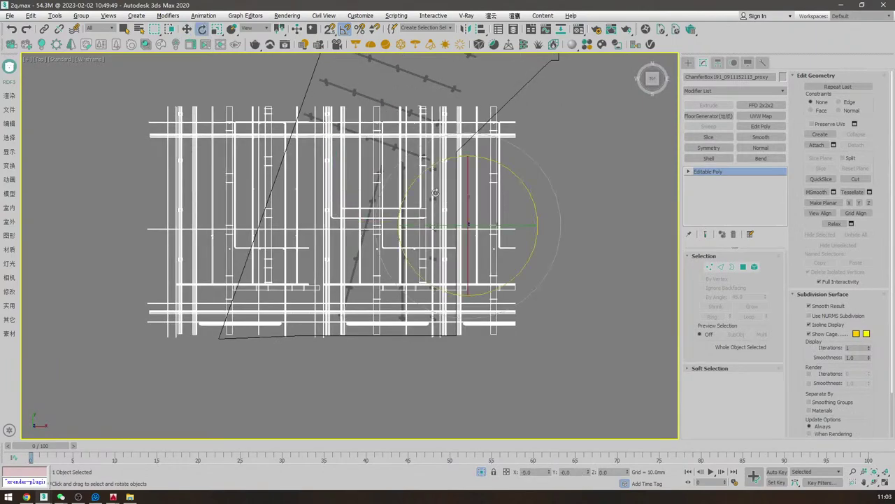
drag(501, 168, 474, 119)
scroll(429, 214, down, 2)
key(w)
drag(480, 290, 393, 149)
- Return to the camera view, end the isolation to show the whole salon and select the ceiling pipework
key(c)
click(503, 239)
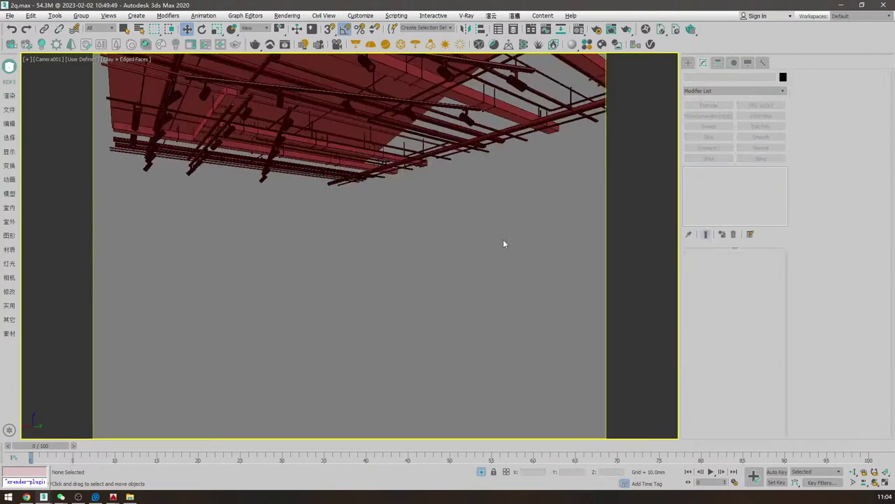
right_click(446, 218)
click(478, 175)
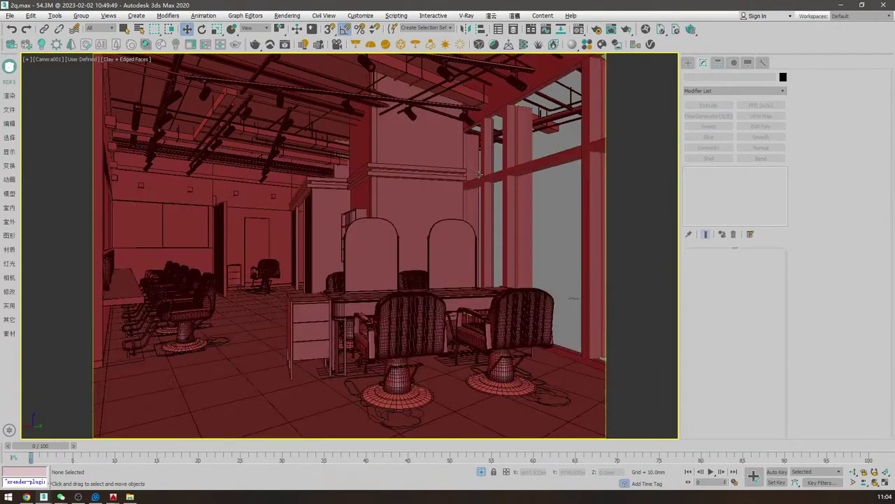
key(shift+f)
key(shift+f)
click(337, 144)
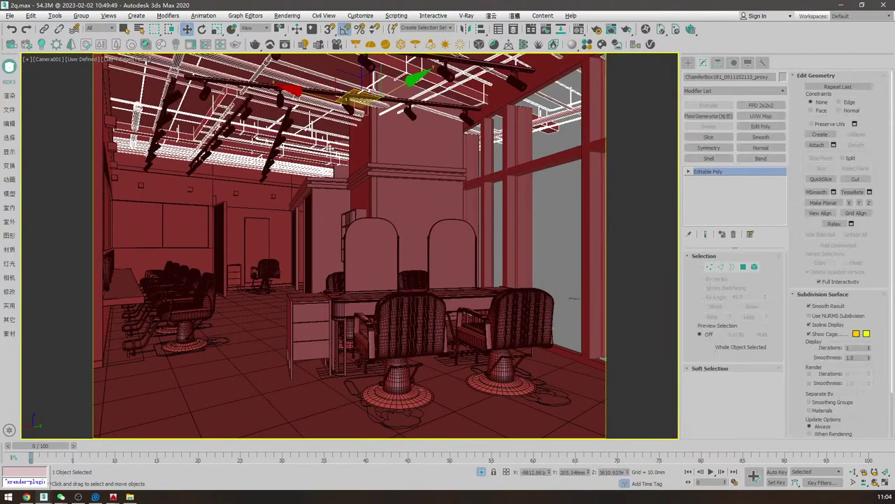